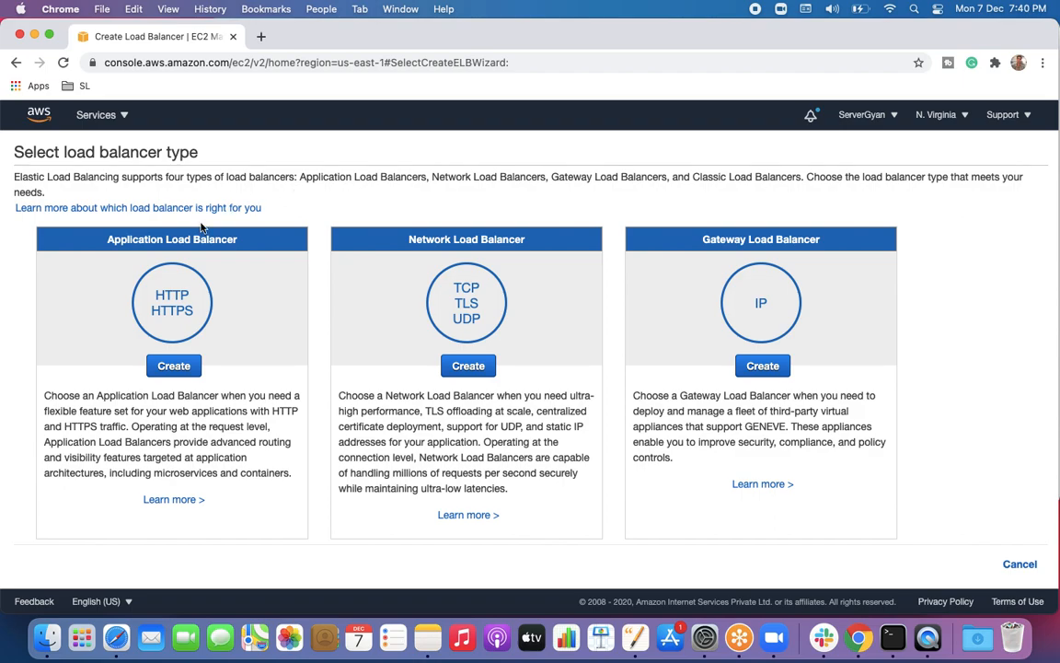
Review the Application, Network and Gateway Load Balancer types and the GENEVE support in the gateway description.
drag(106, 242, 239, 241)
click(247, 256)
drag(411, 239, 525, 239)
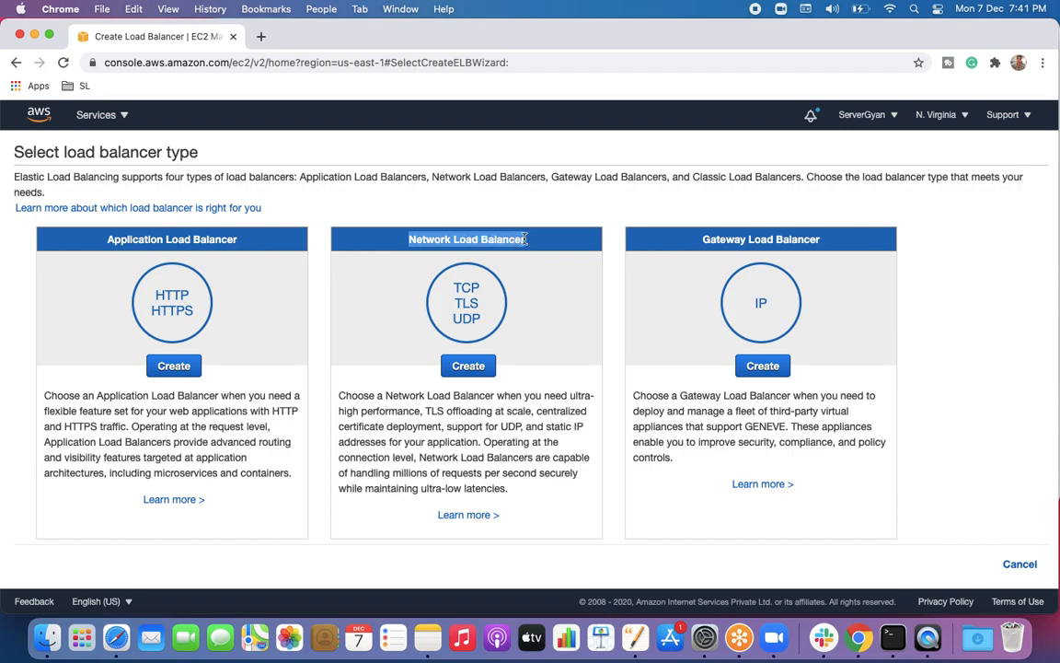
click(561, 296)
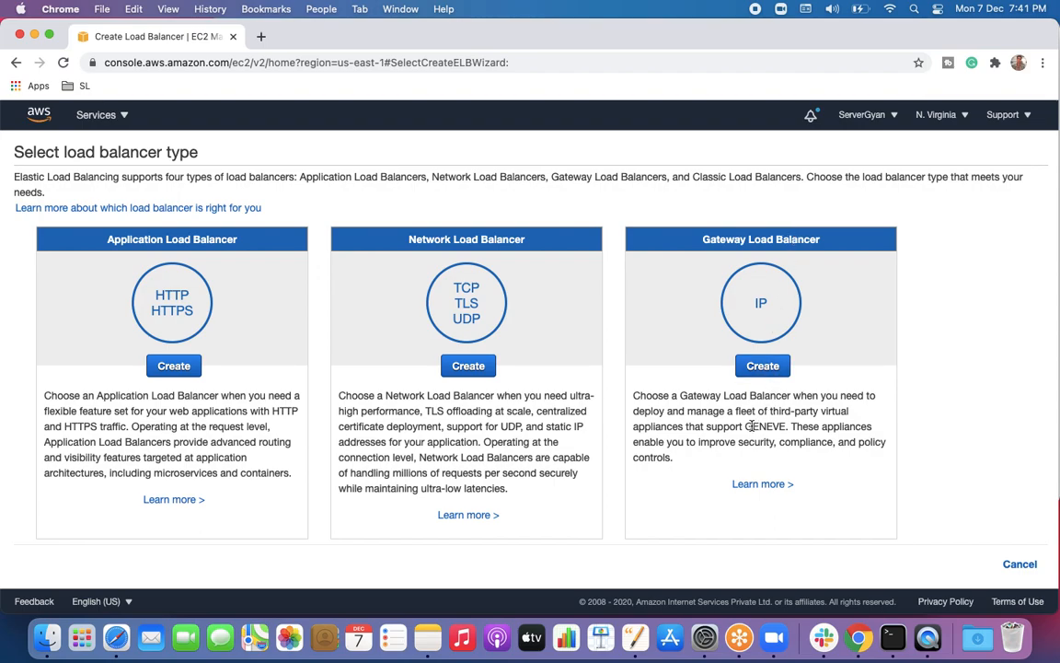
drag(748, 427, 787, 425)
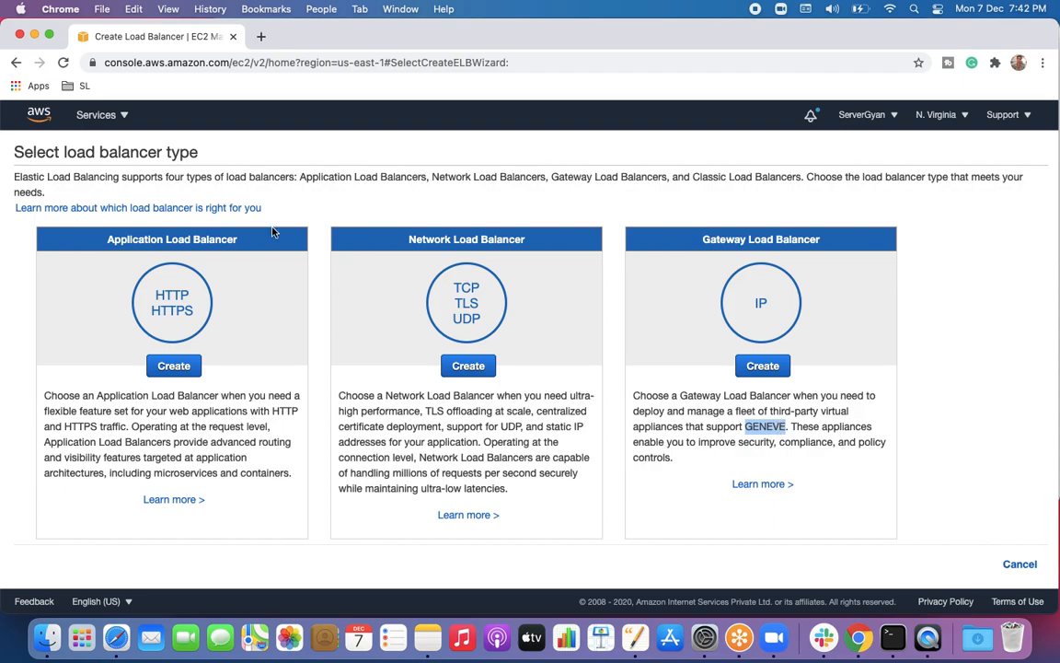
Open the AWS console in a new tab, go to the EC2 running instances and start launching a new instance.
right_click(34, 114)
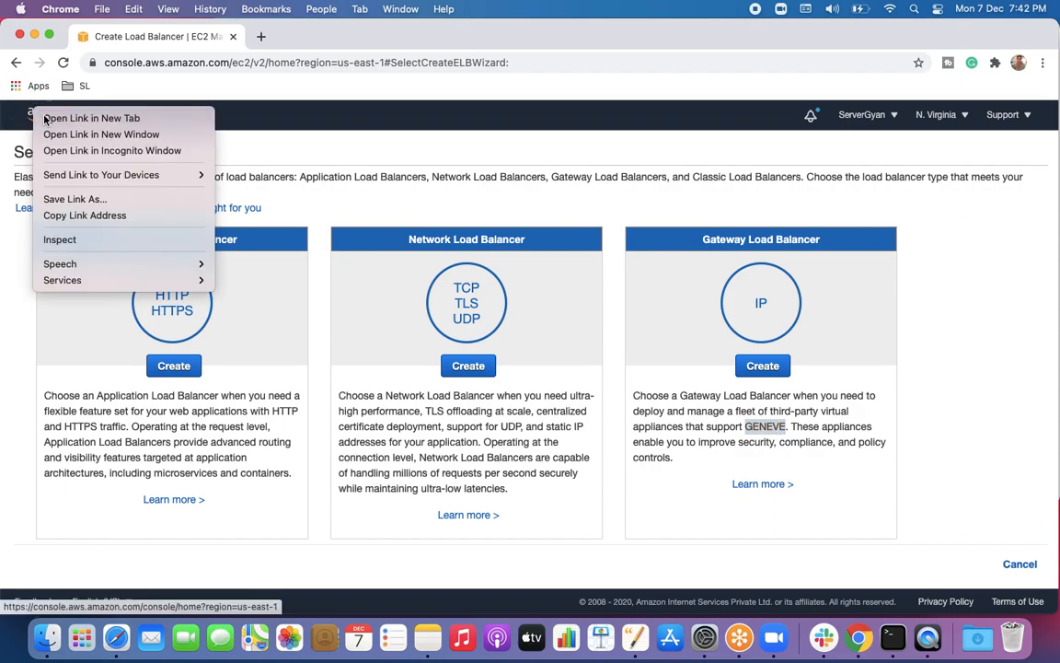
click(46, 116)
click(293, 35)
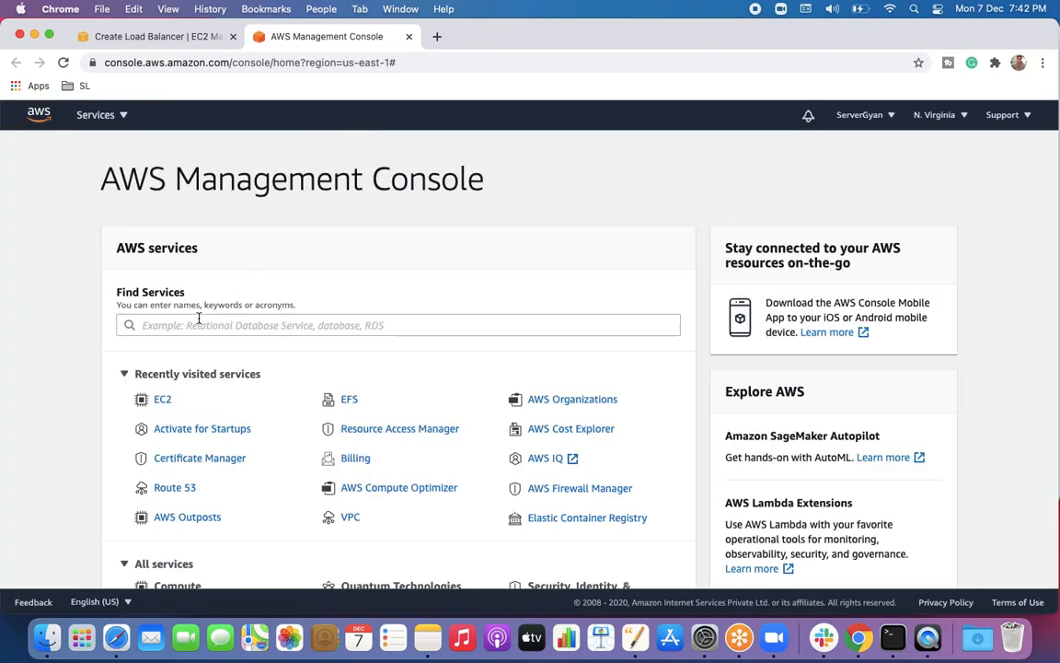
click(163, 401)
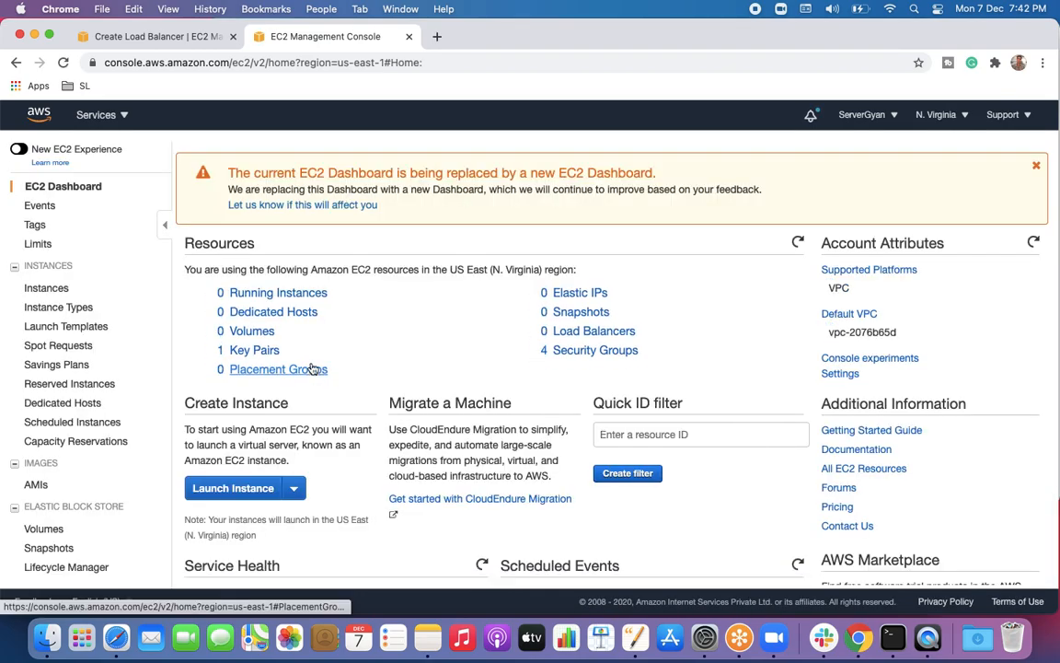
click(276, 293)
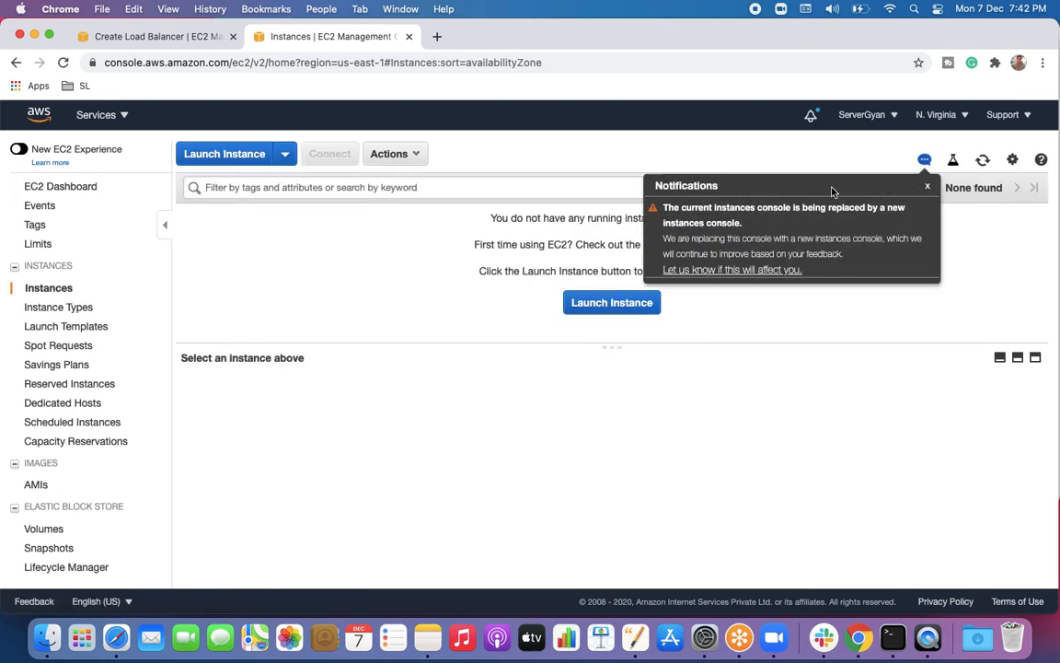
click(928, 186)
click(613, 303)
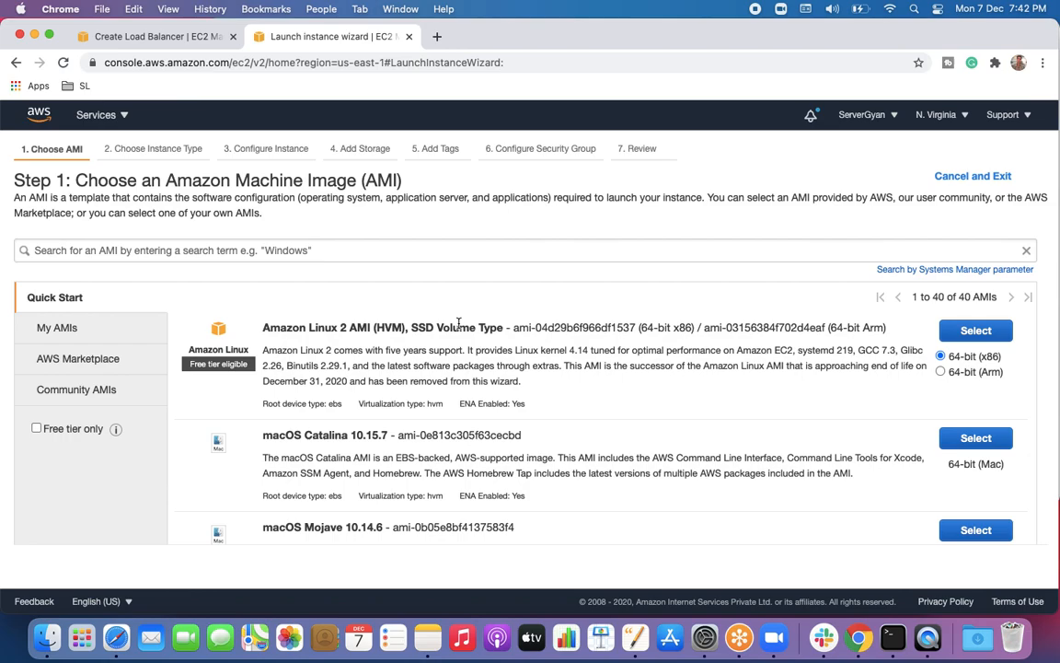
Choose the Ubuntu Server 18.04 LTS (64-bit x86) image with the t2.micro instance type and continue to the instance details.
scroll(561, 419, down, 5)
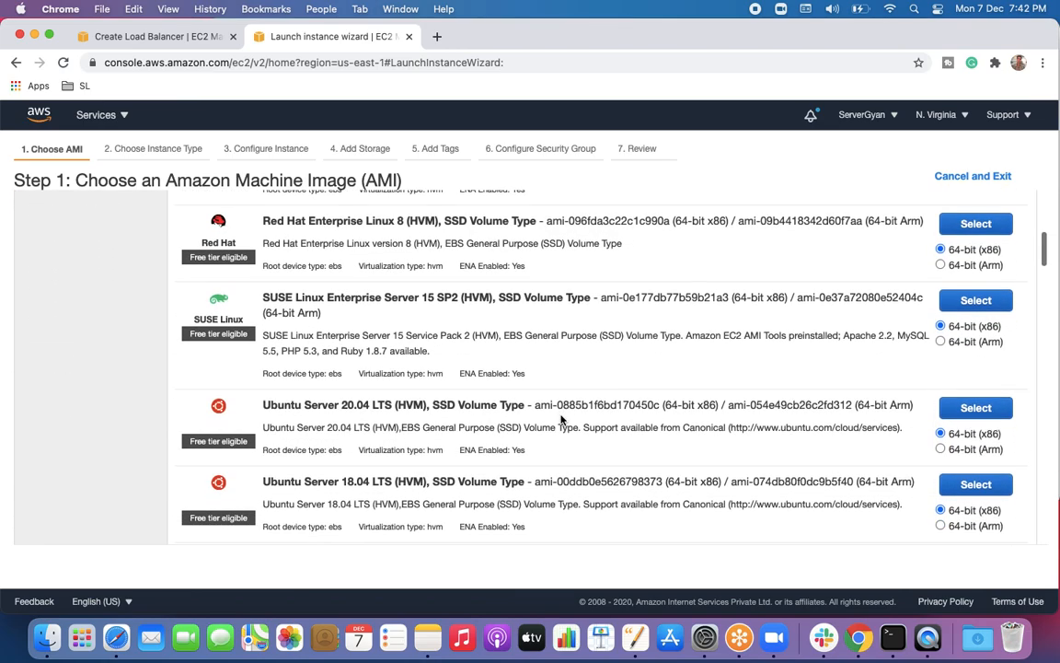
scroll(560, 418, down, 1)
click(947, 446)
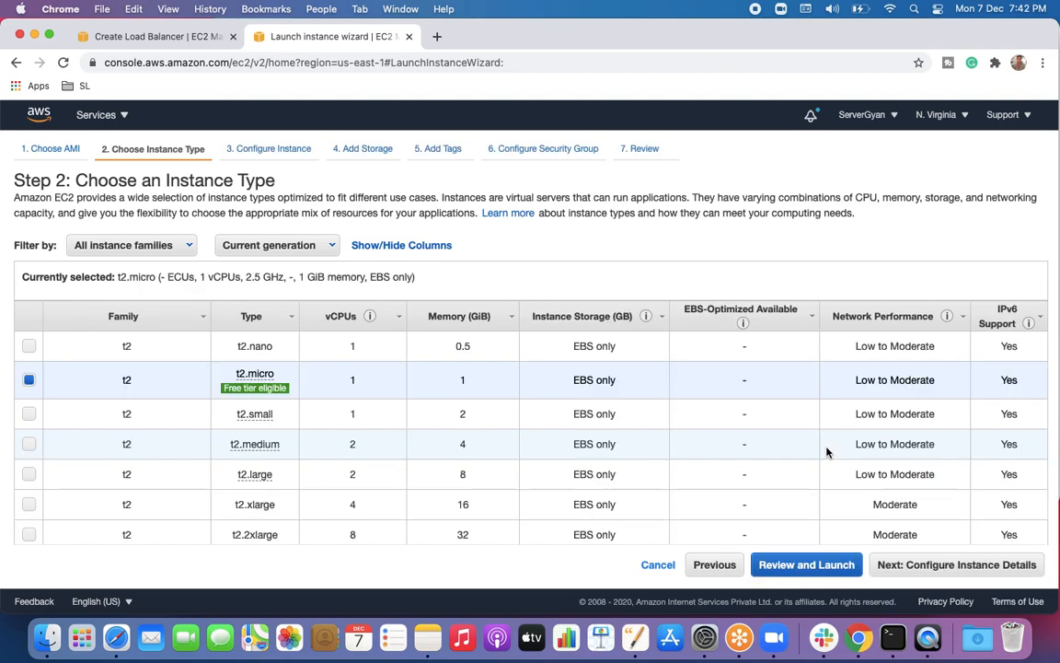
click(1015, 568)
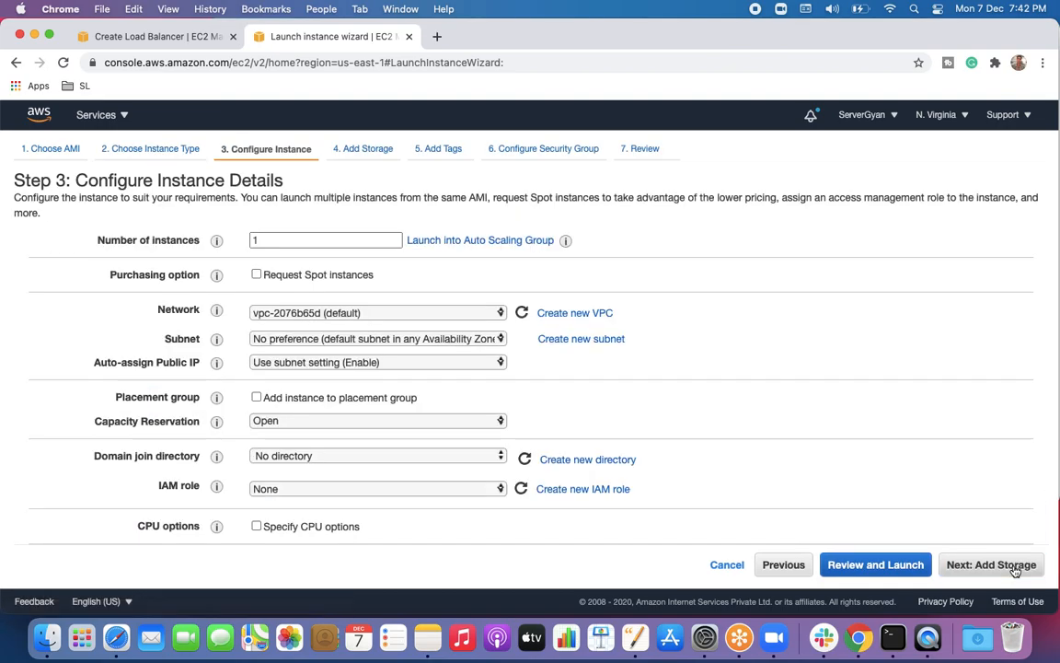
Set the instance's subnet to the default in us-east-1a and accept the default storage.
click(428, 344)
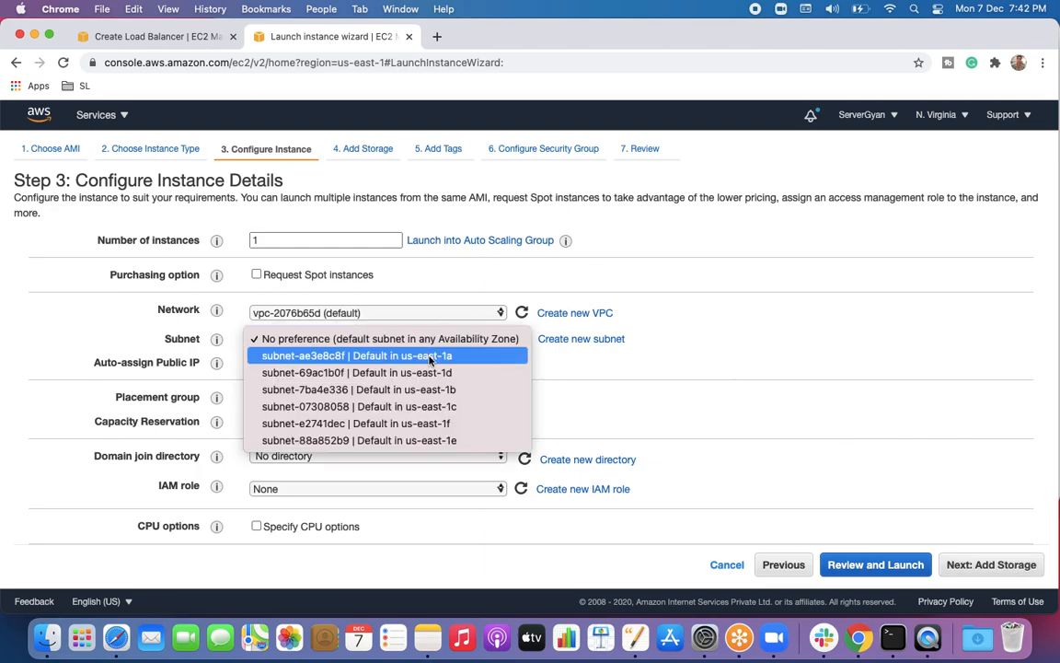
click(429, 357)
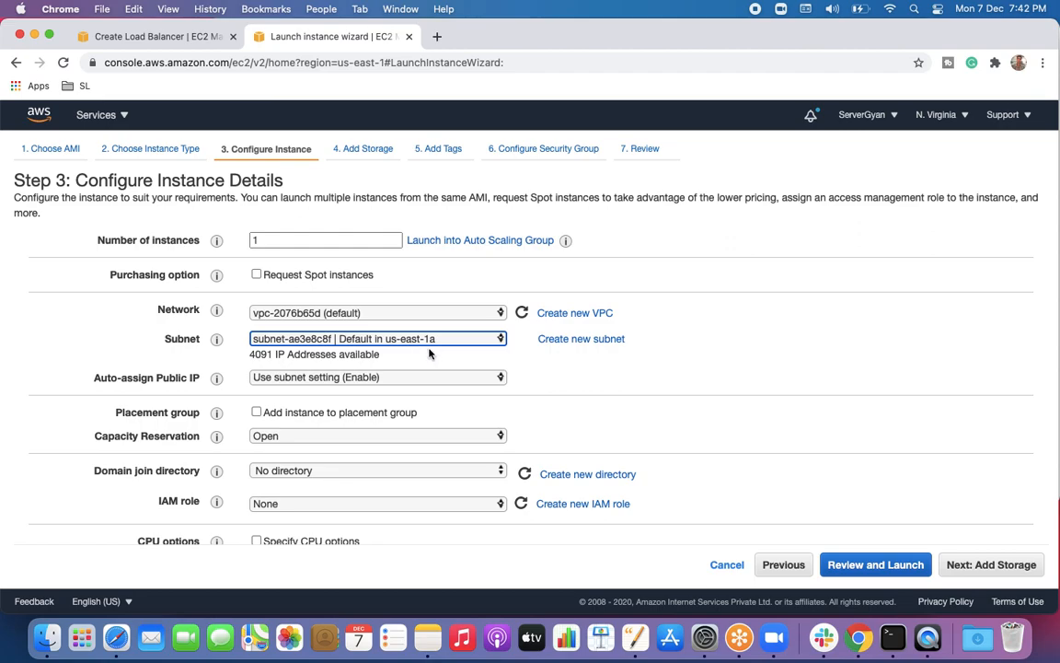
click(985, 568)
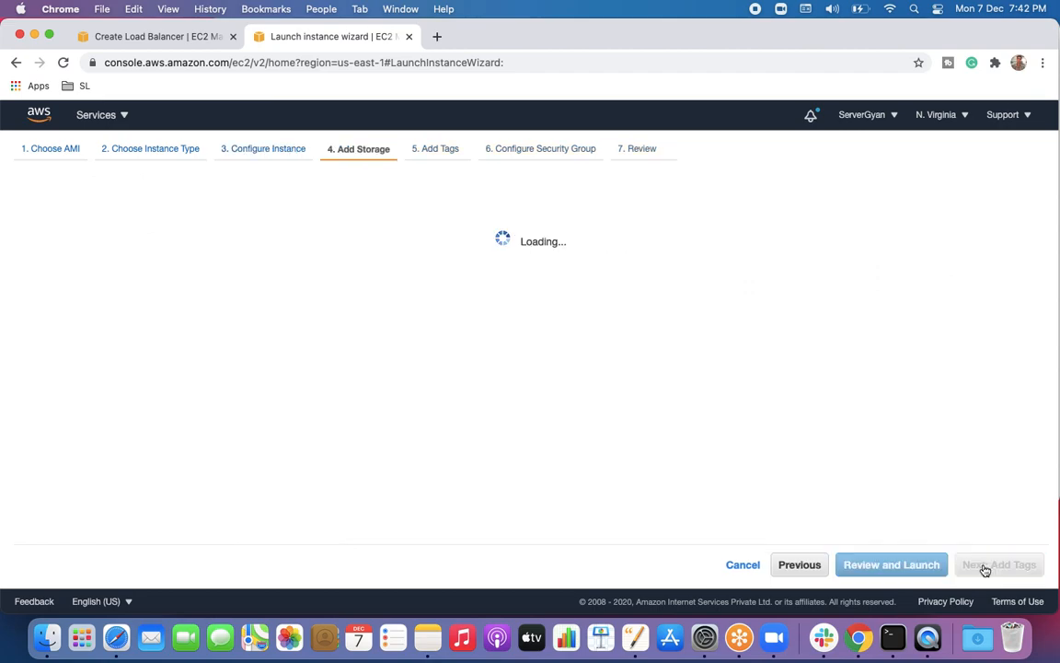
click(1013, 564)
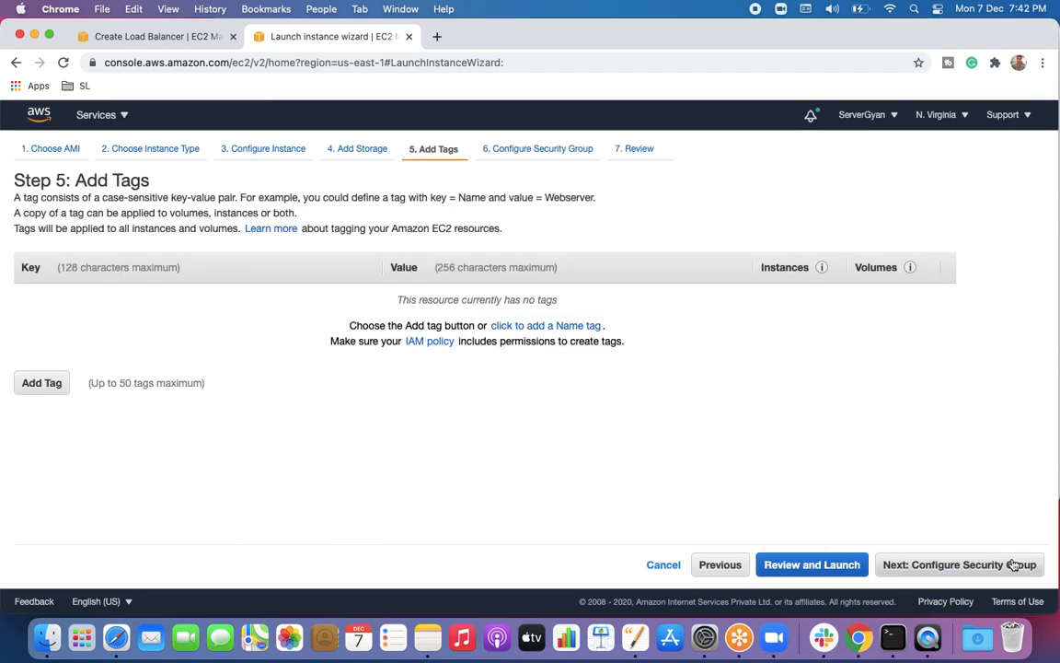
Add an instance tag with key Name and value IP Load Balancer, and continue to the security group configuration.
click(36, 383)
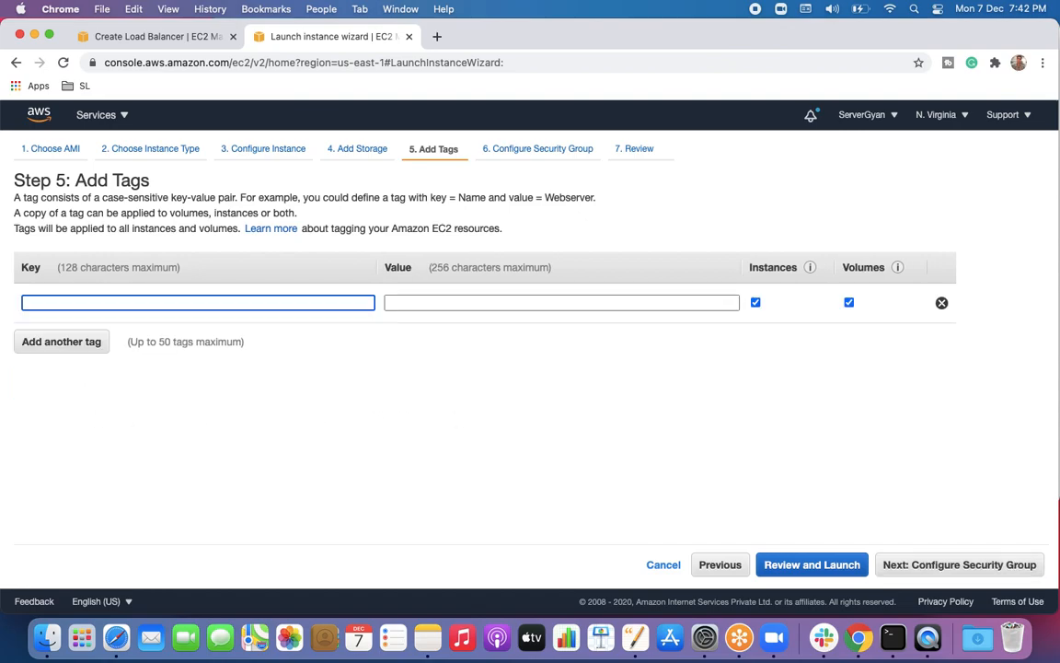
text(Name)
key(Tab)
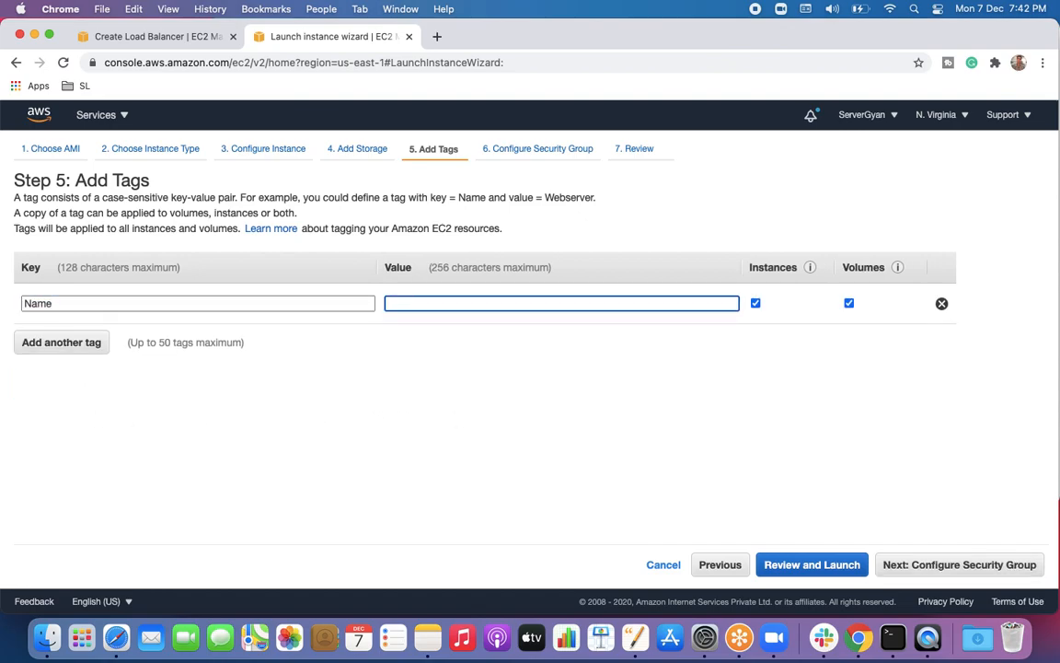
text(IP Load Balancer)
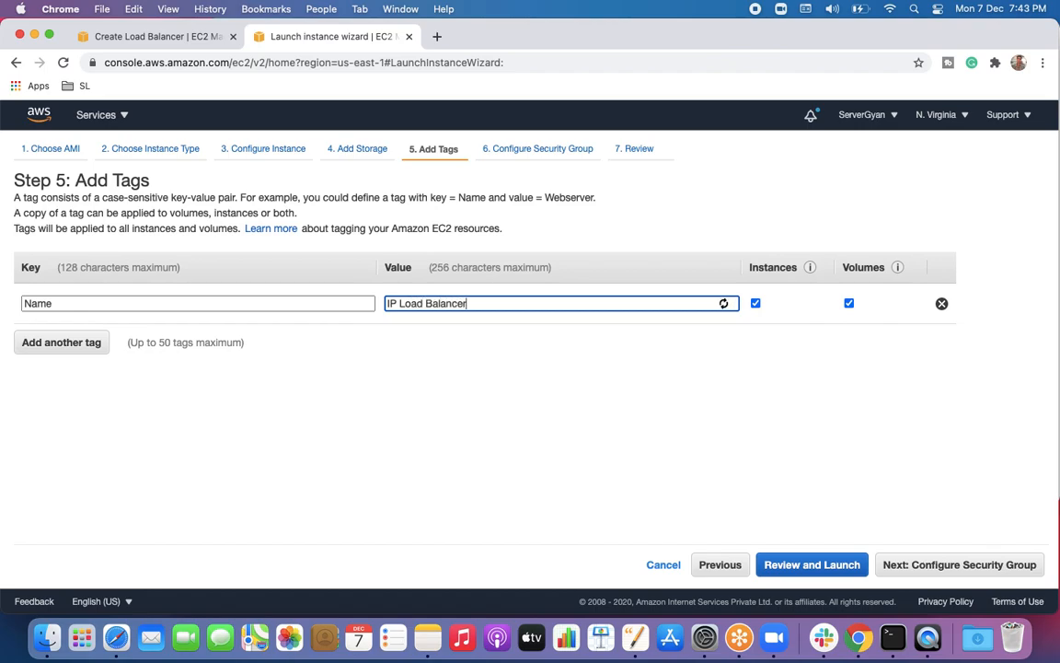
click(68, 478)
click(990, 562)
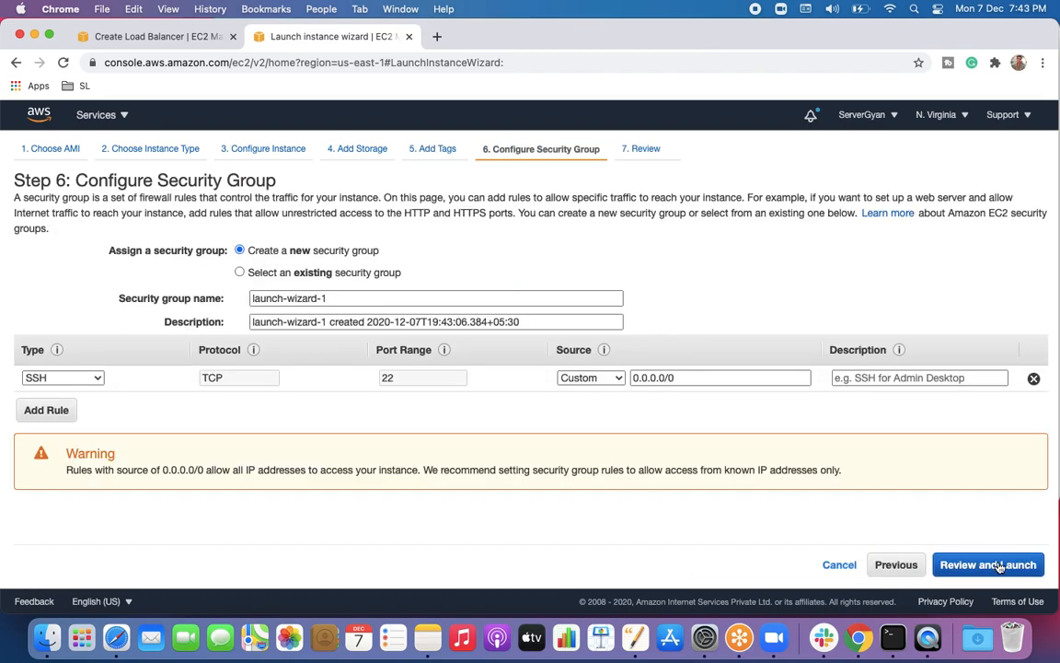
Assign the existing security group SG_DEMO, check its inbound rule sources, and proceed to the launch review.
click(281, 272)
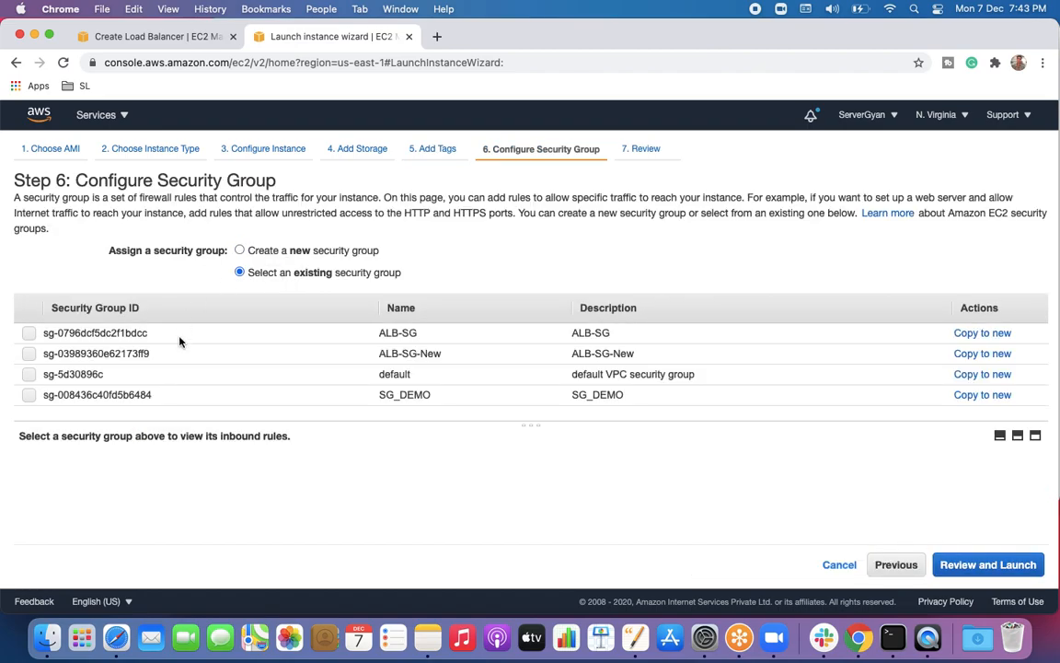
click(373, 397)
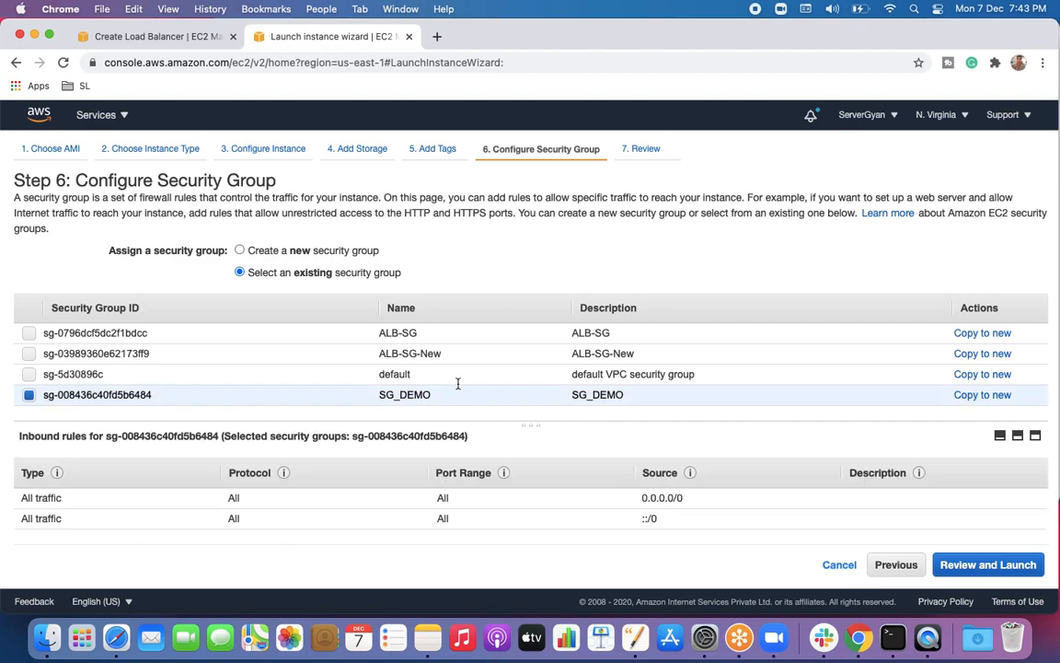
drag(637, 497, 700, 502)
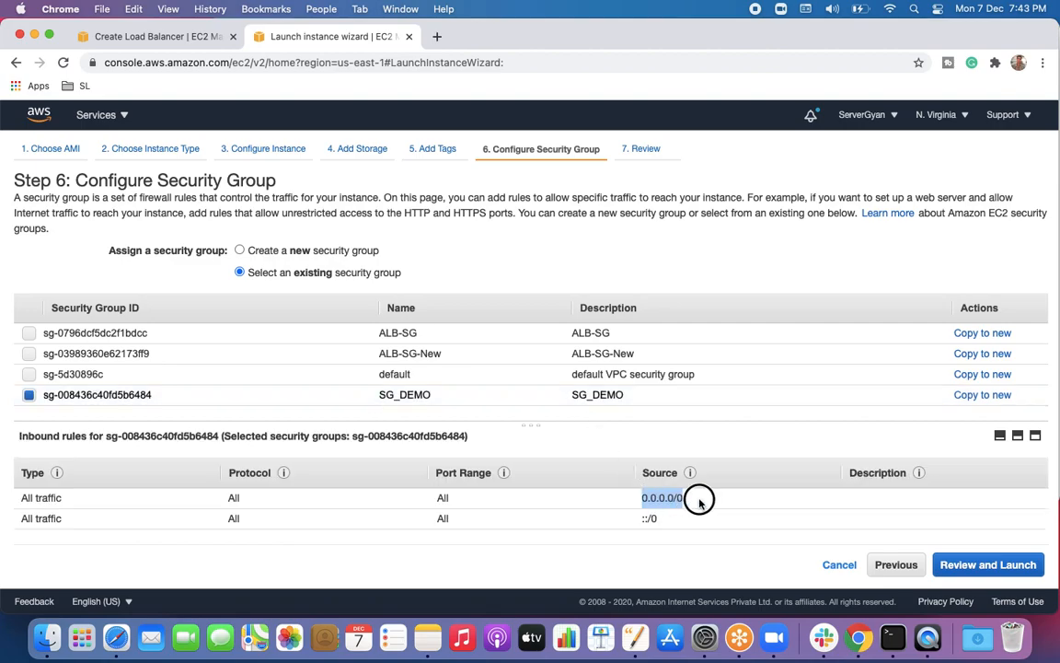
drag(637, 517, 676, 521)
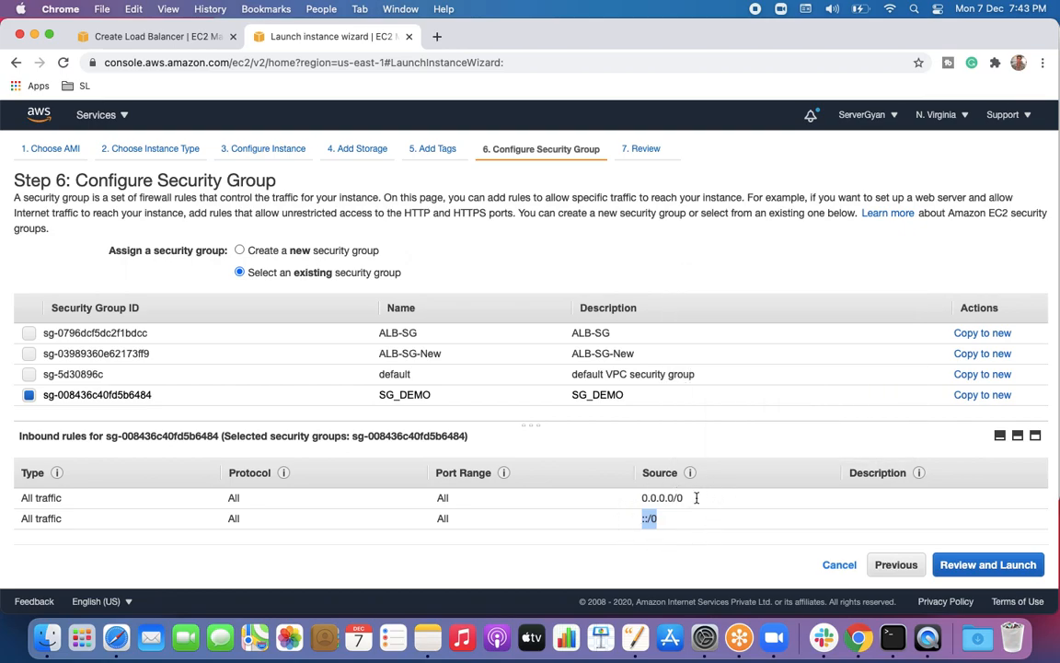
click(1002, 565)
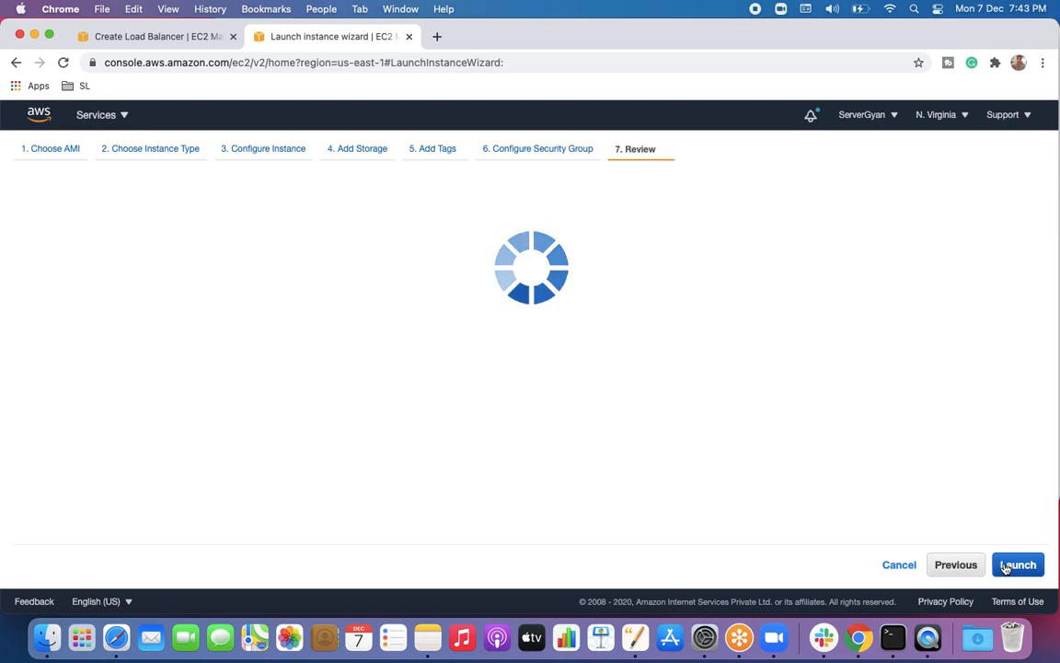
Launch the instance with the existing key pair, acknowledging access to its private key file.
click(1008, 565)
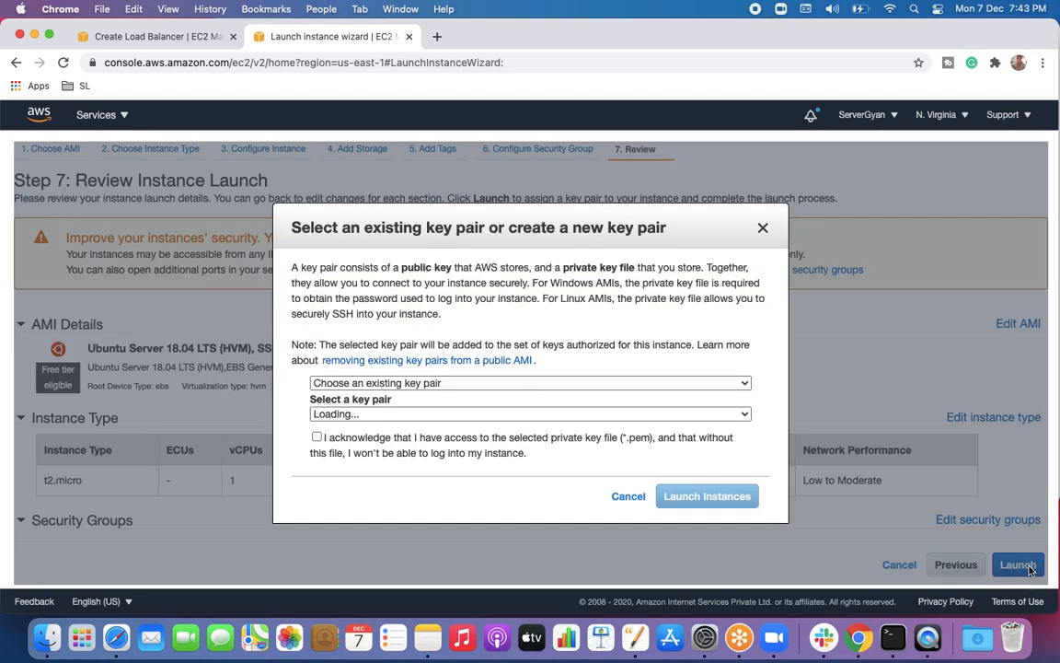
click(462, 445)
click(708, 502)
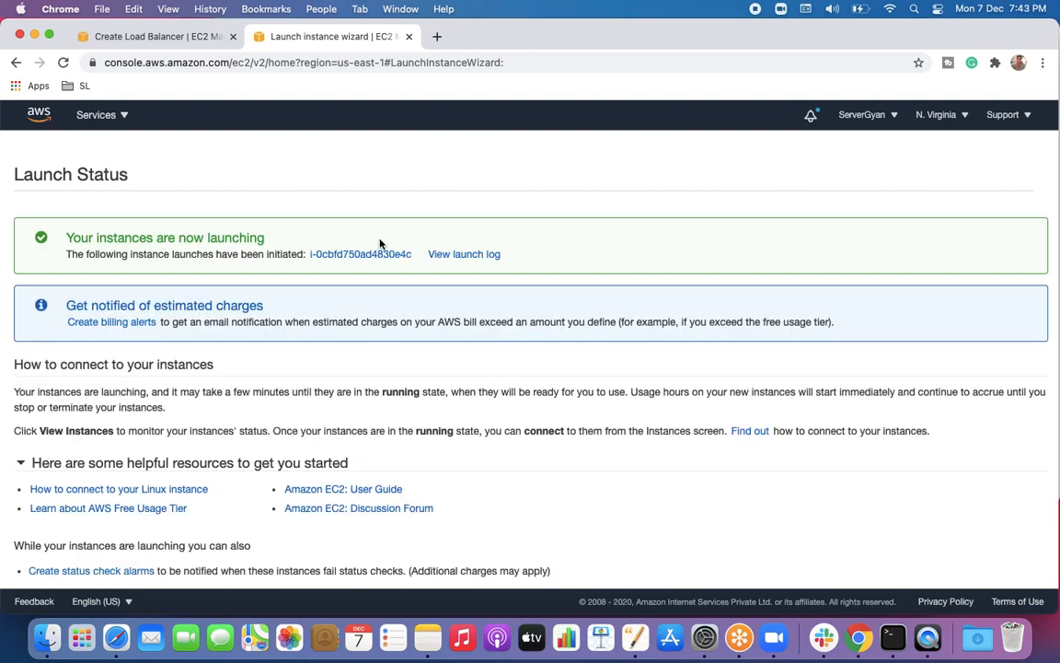
Return to the load balancer type selection, start creating a Gateway Load Balancer and name it servergyan.
click(181, 39)
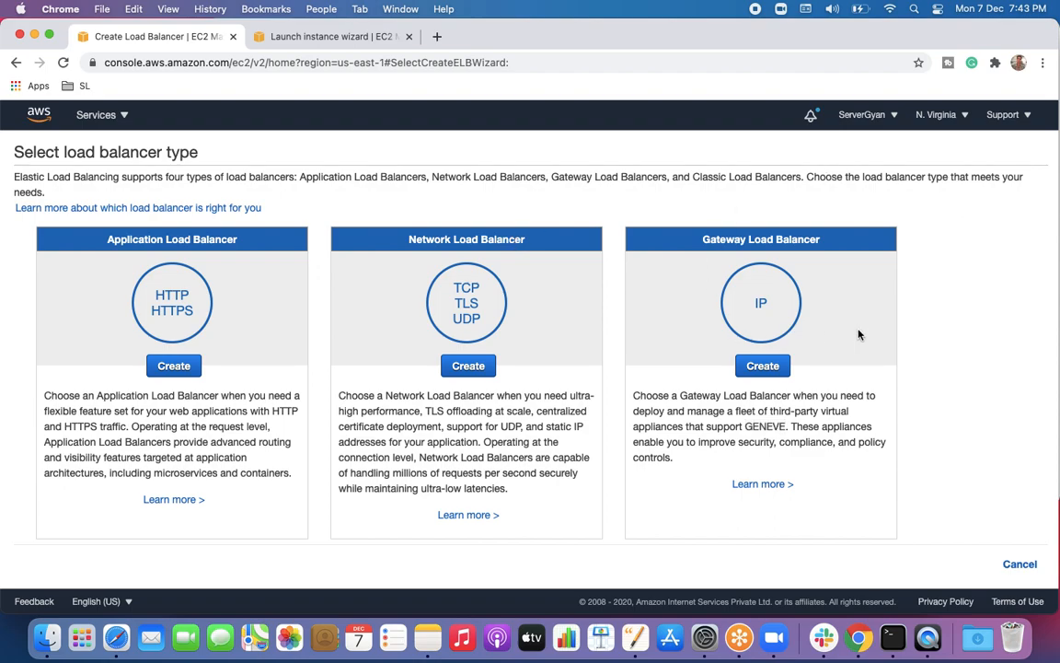
click(769, 370)
click(770, 369)
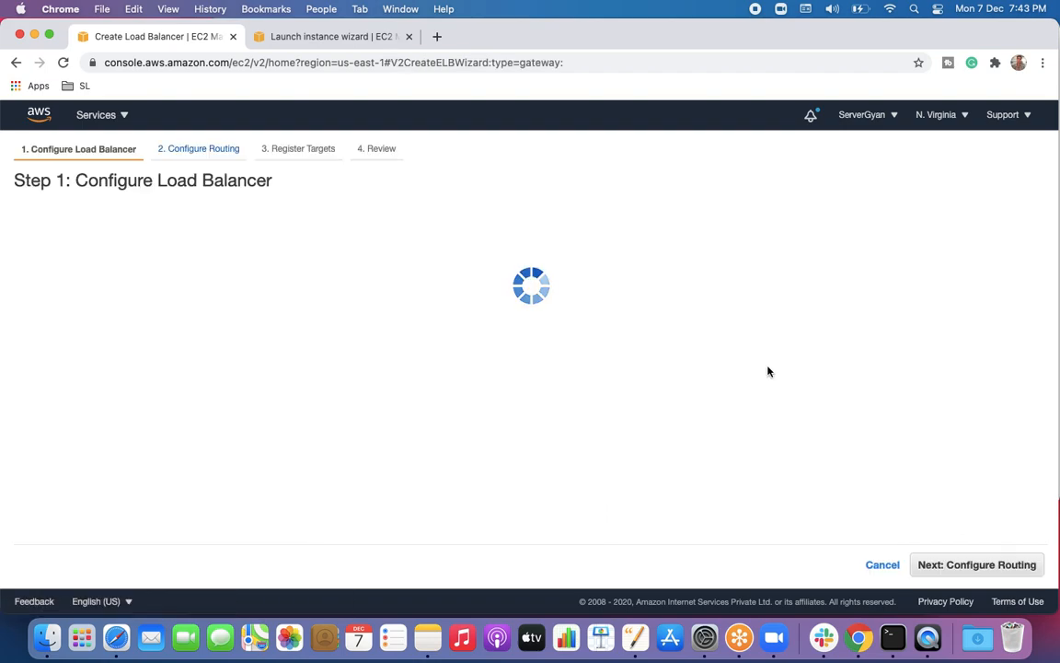
click(232, 278)
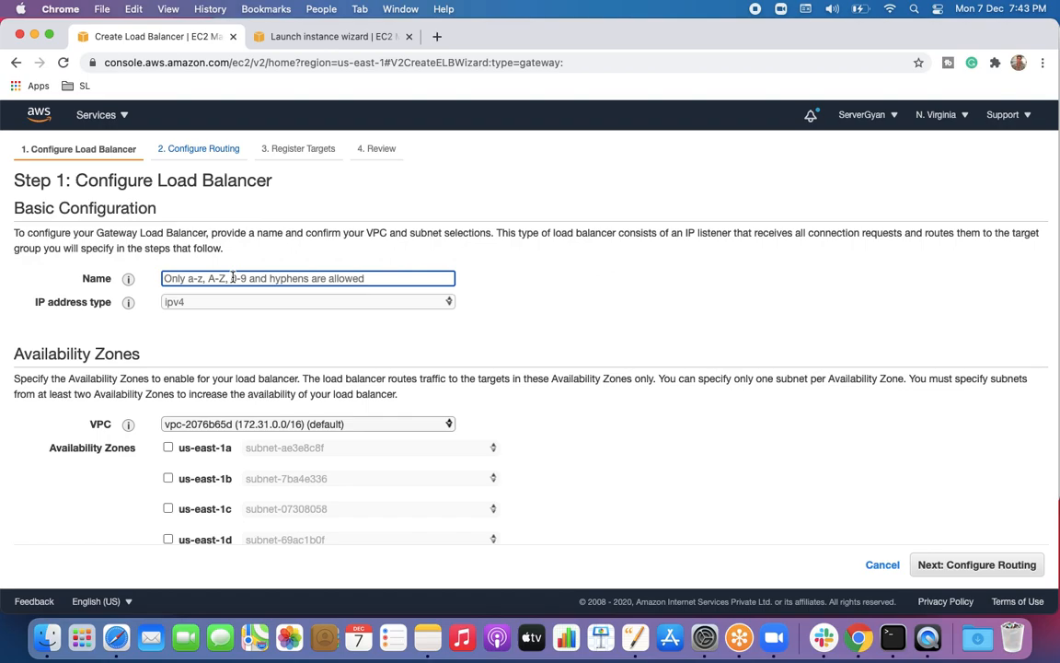
text(servergyan)
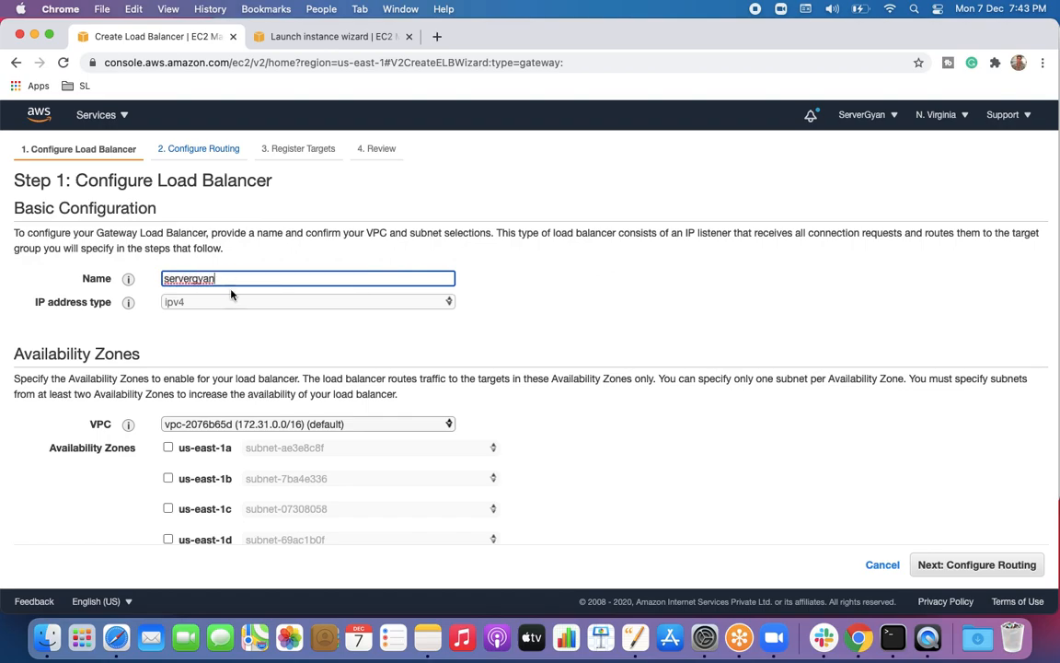
click(273, 329)
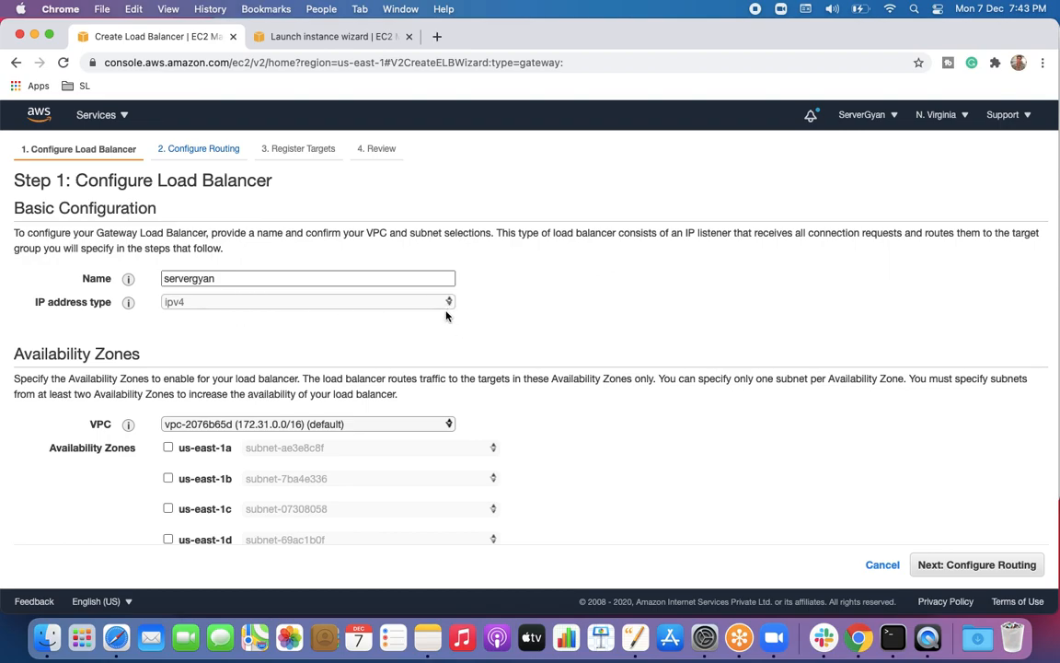
Keep the default VPC, enable availability zones us-east-1a, us-east-1b and us-east-1c, and continue to the routing configuration.
scroll(447, 315, down, 3)
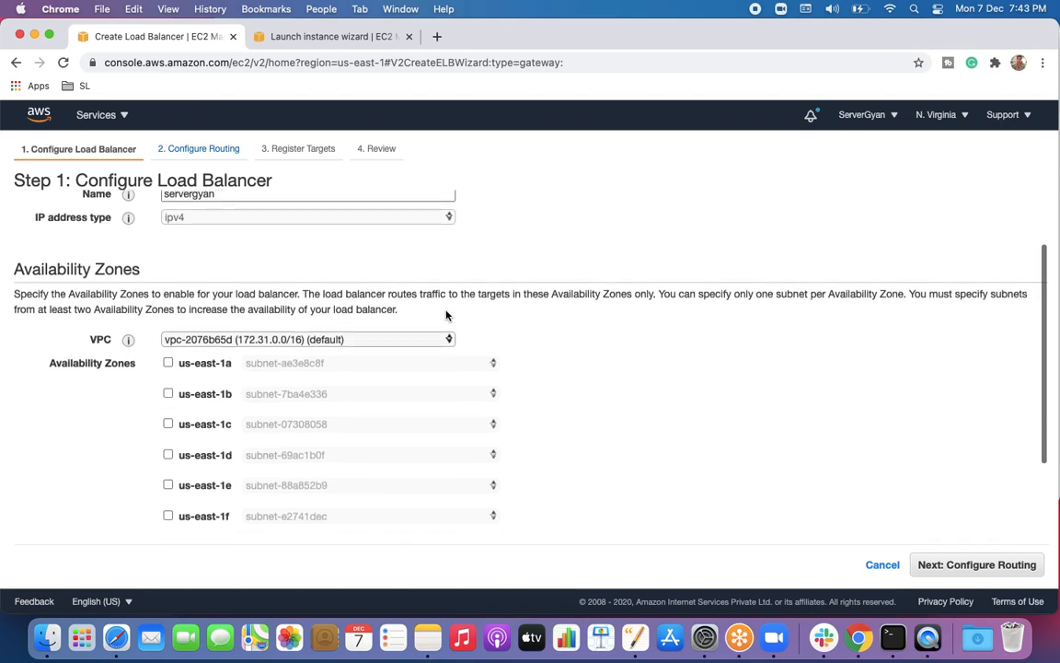
click(307, 323)
click(445, 286)
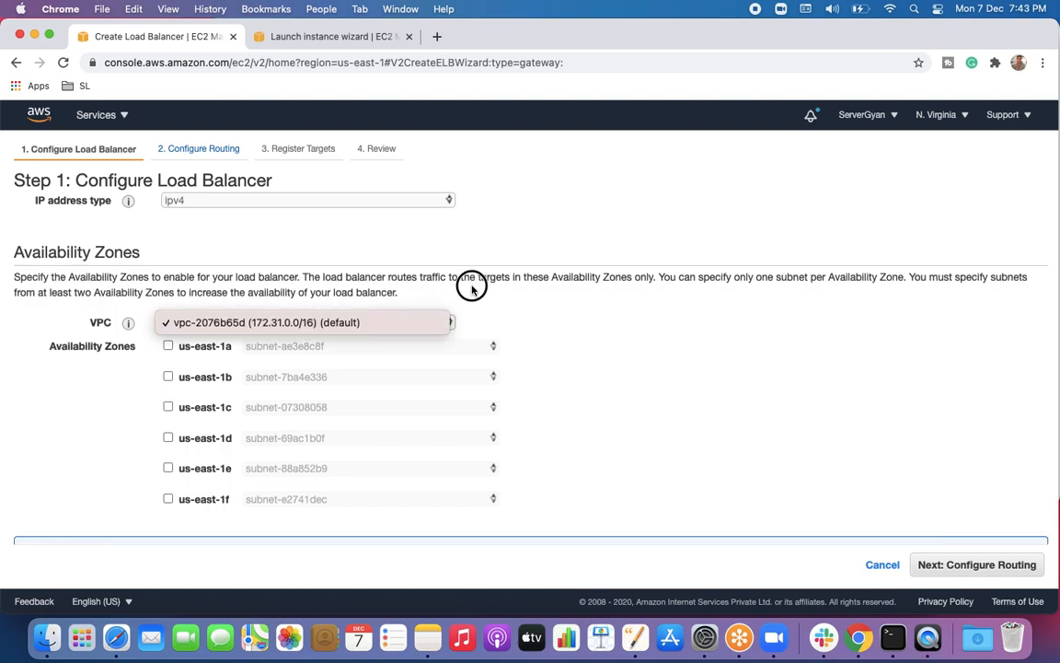
click(170, 347)
click(167, 377)
click(169, 408)
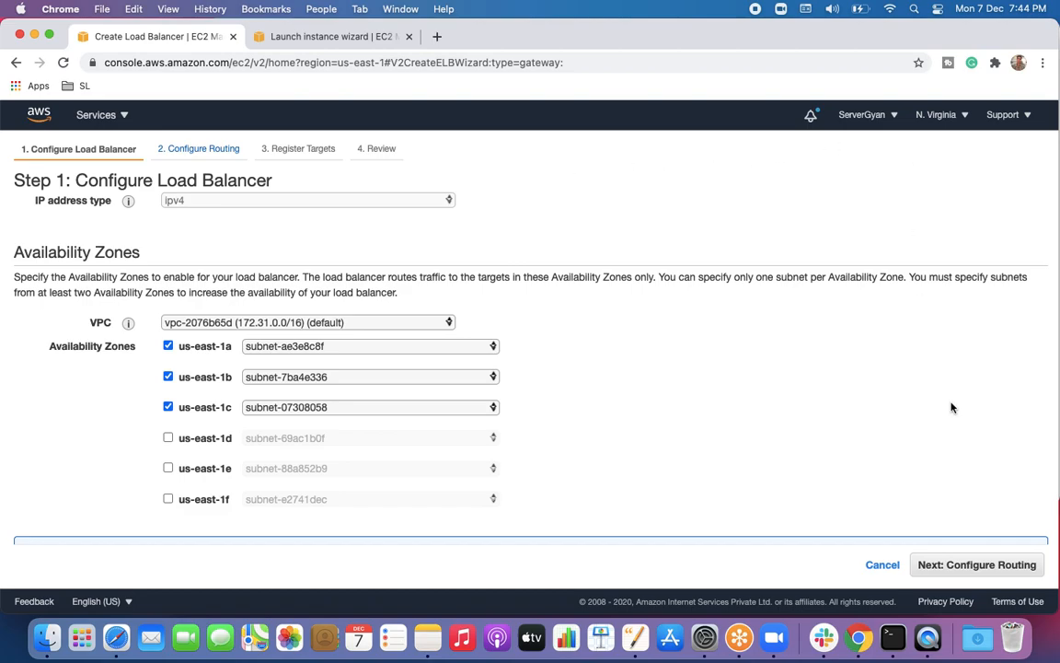
click(1014, 568)
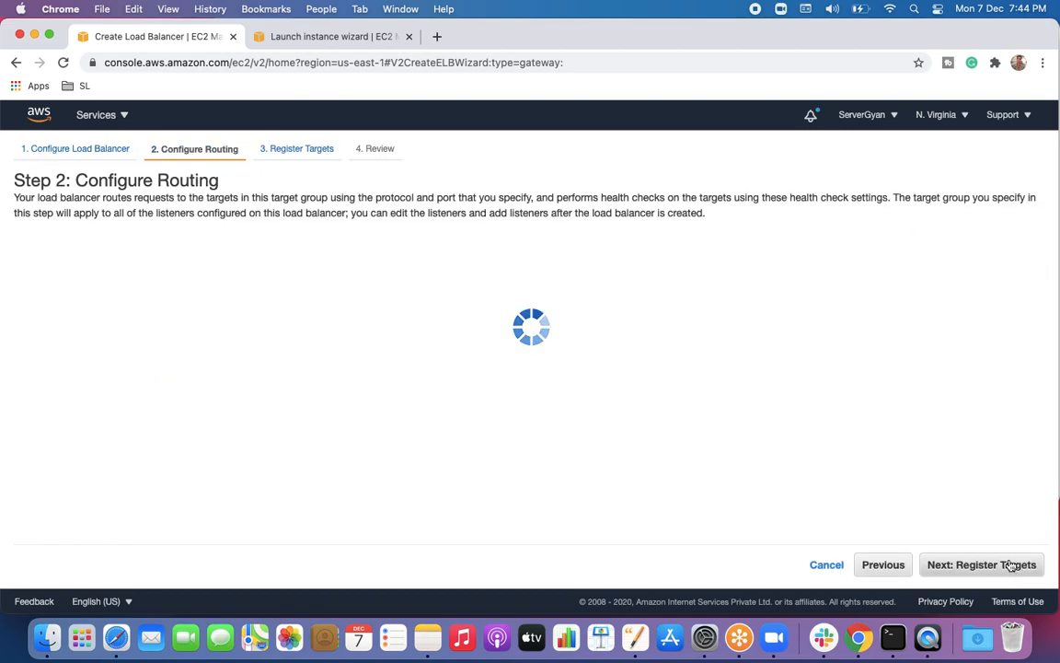
click(249, 270)
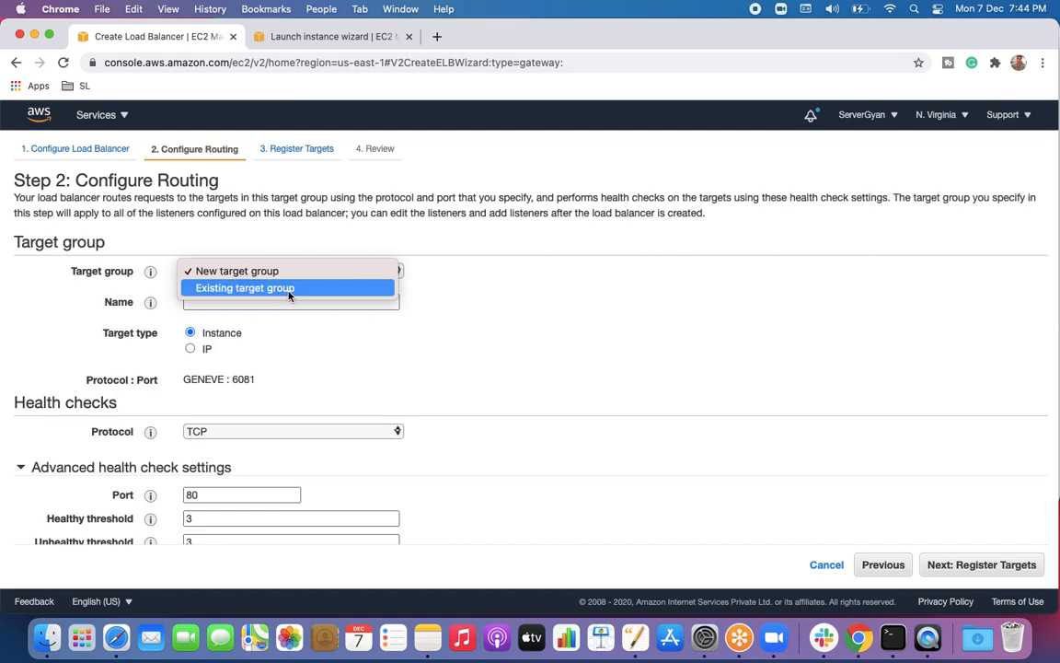
click(288, 293)
click(284, 272)
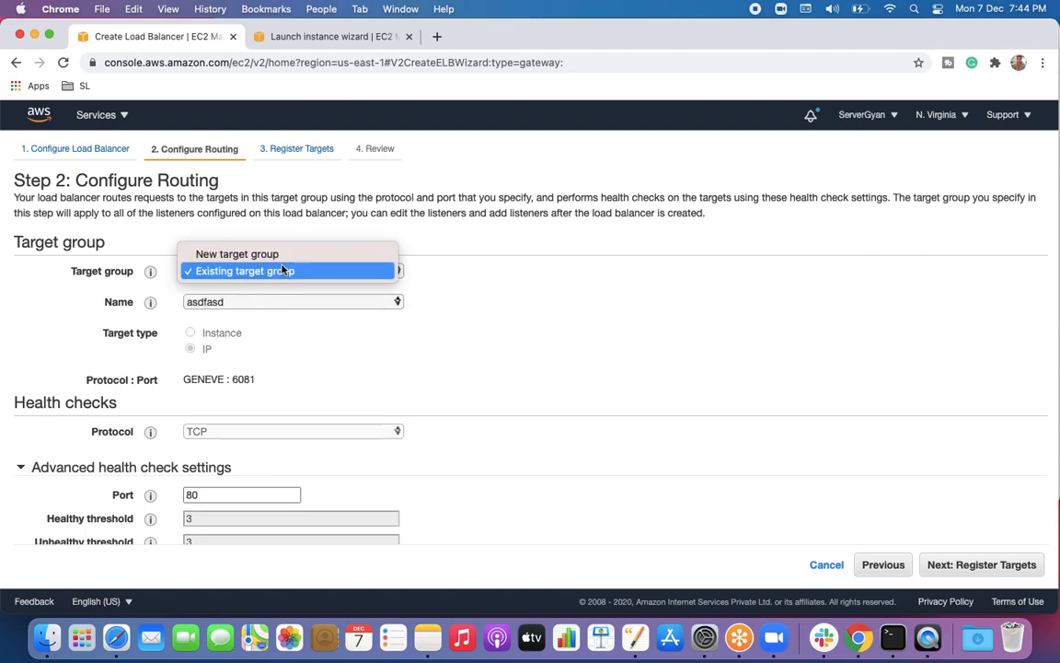
click(246, 245)
Name the new target group demo-TG and set its target type to IP.
click(261, 302)
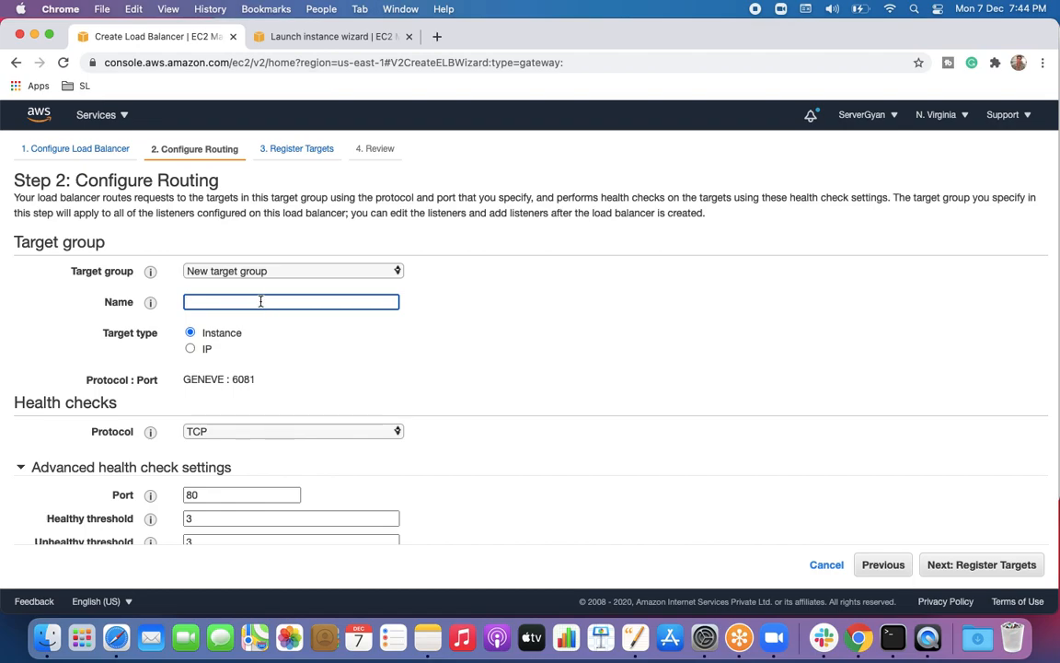
text(demo-TG)
click(322, 362)
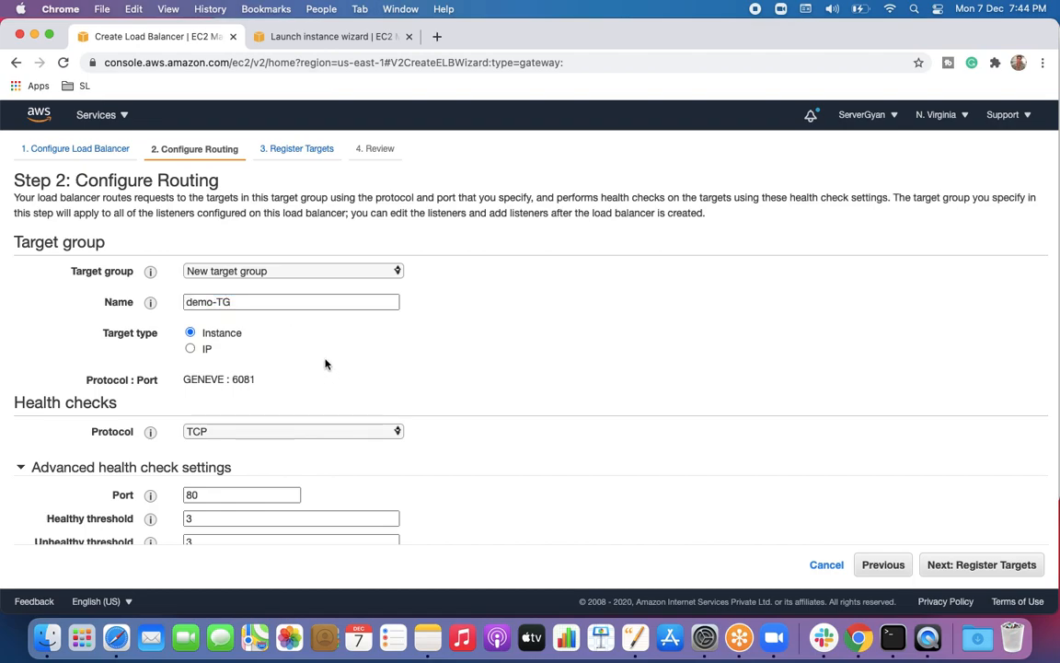
click(191, 350)
double_click(238, 378)
click(319, 405)
Keep TCP as the health check protocol, set the health check port to 8080, and continue to target registration.
scroll(312, 396, down, 1)
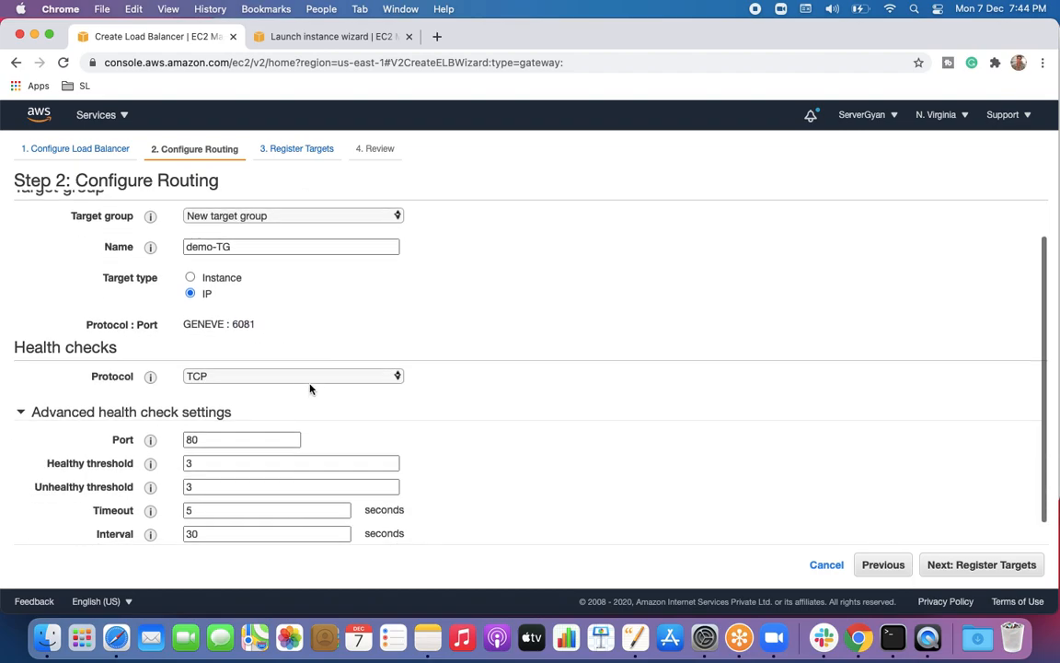
click(304, 379)
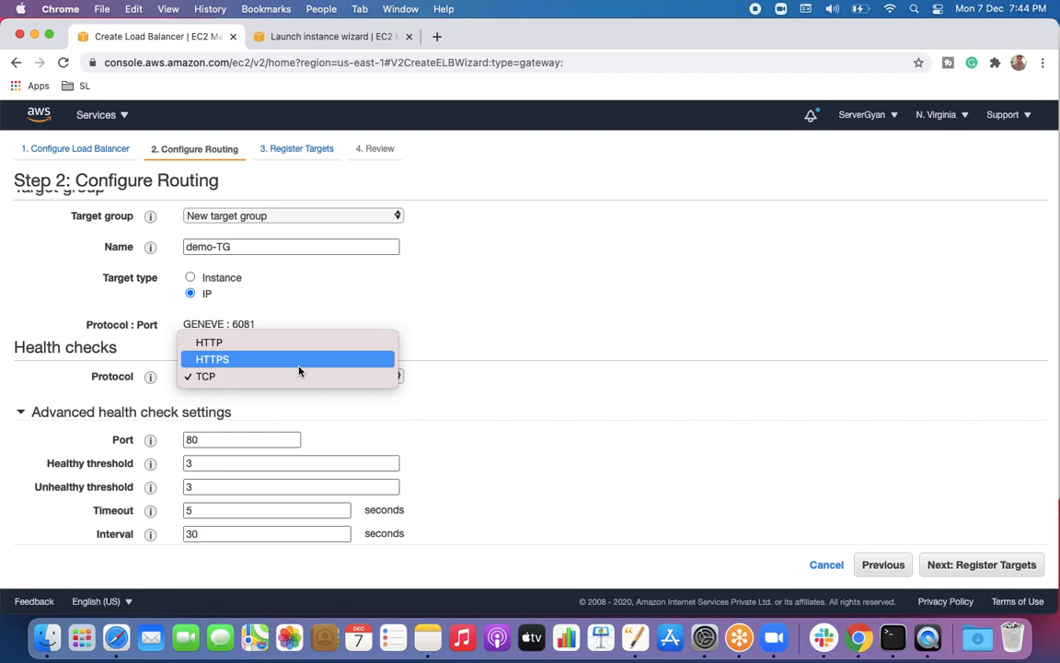
click(367, 407)
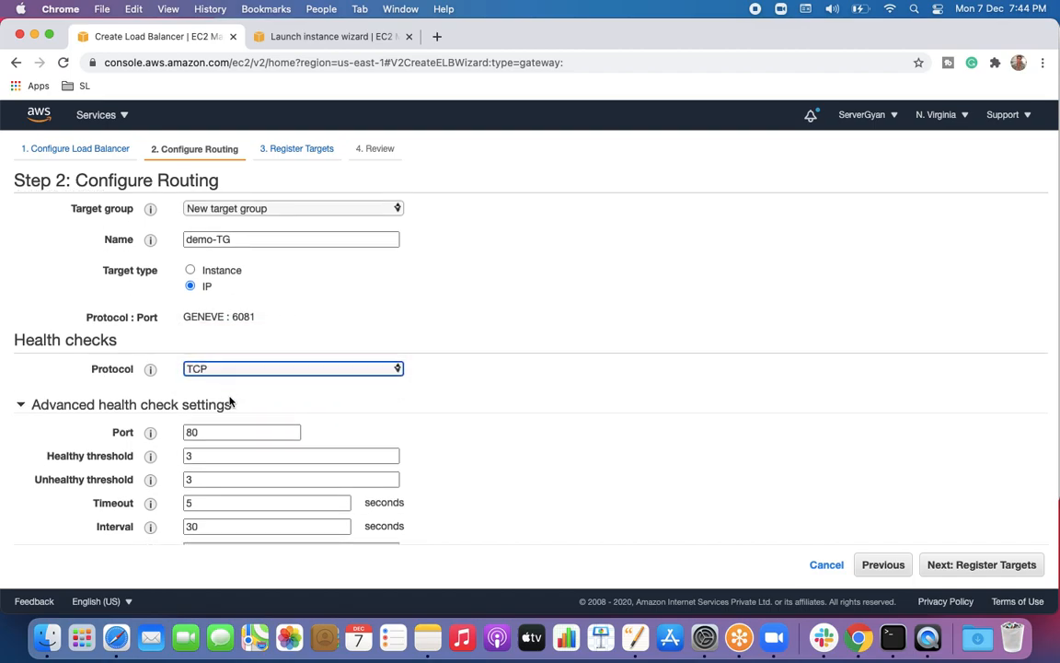
scroll(184, 414, down, 1)
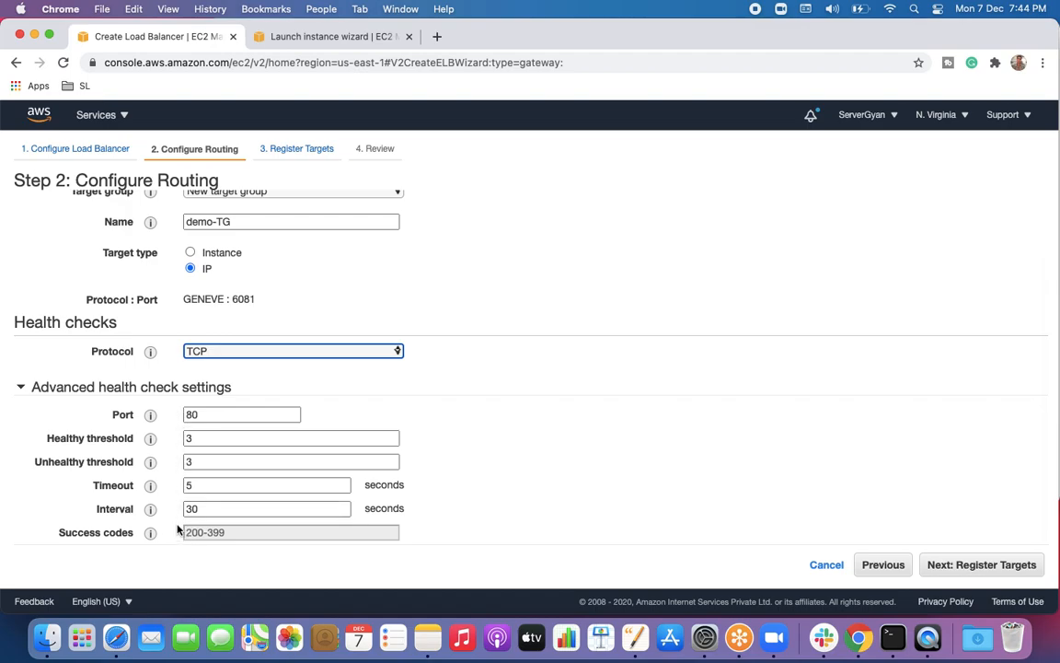
click(222, 353)
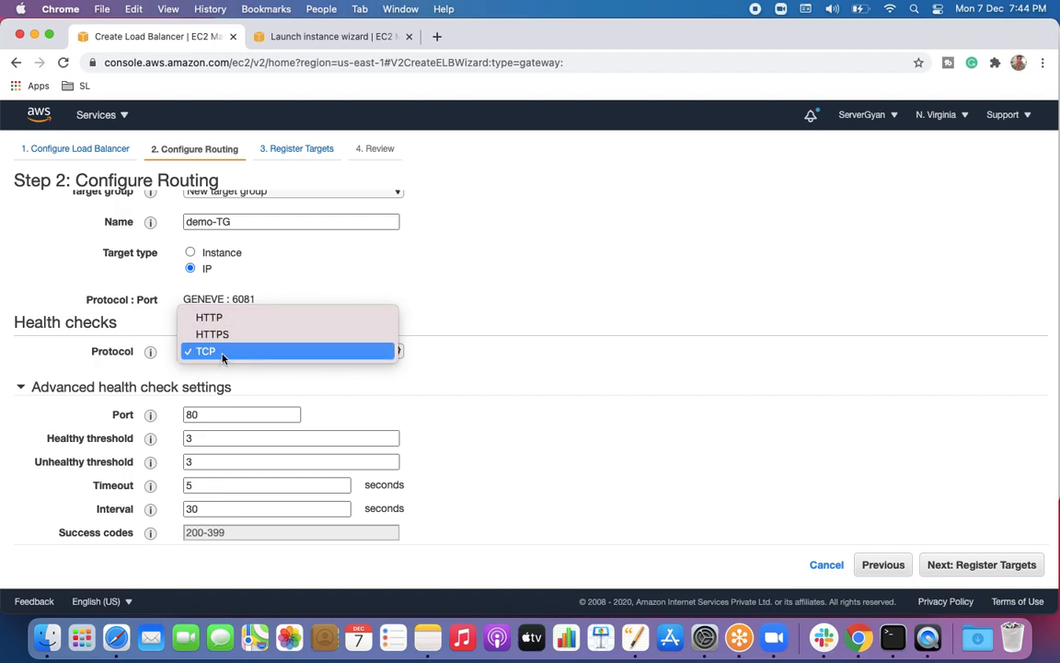
click(221, 352)
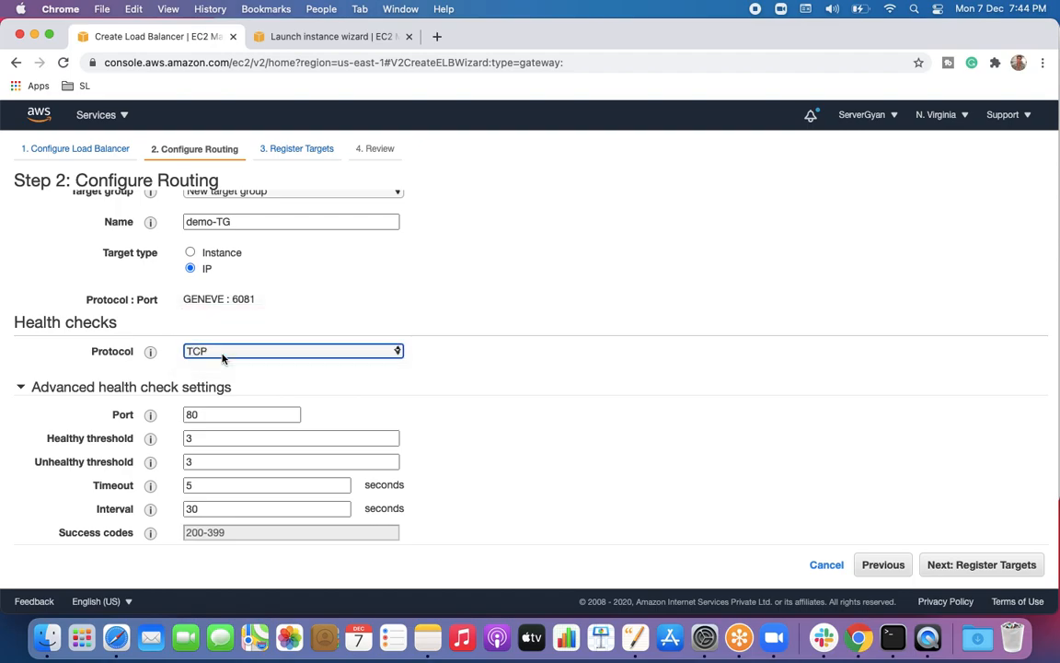
click(218, 416)
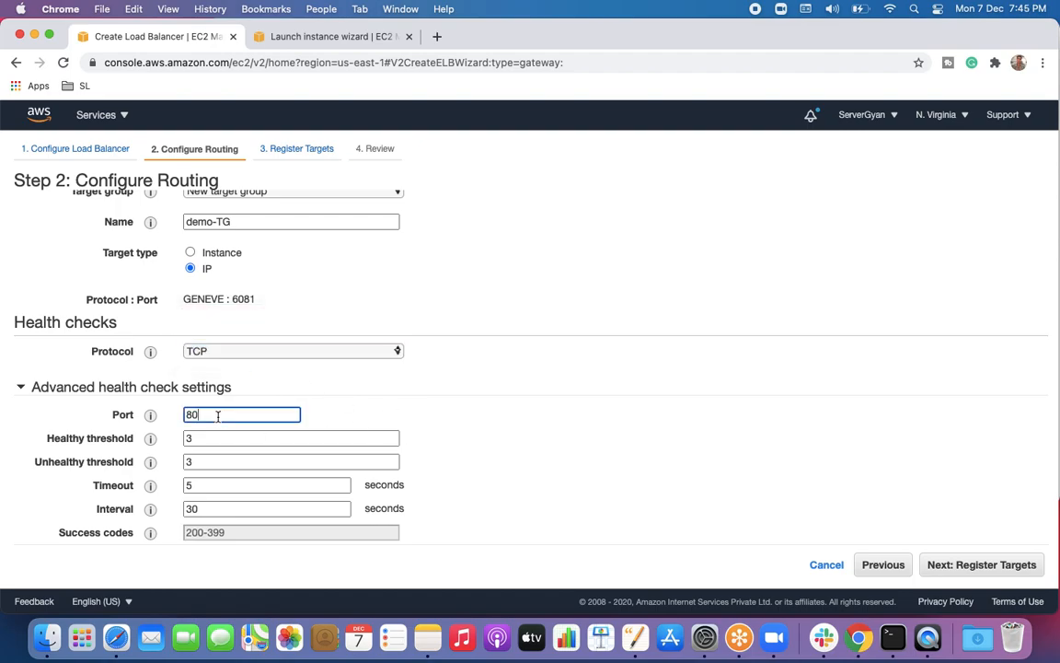
text(80)
click(230, 532)
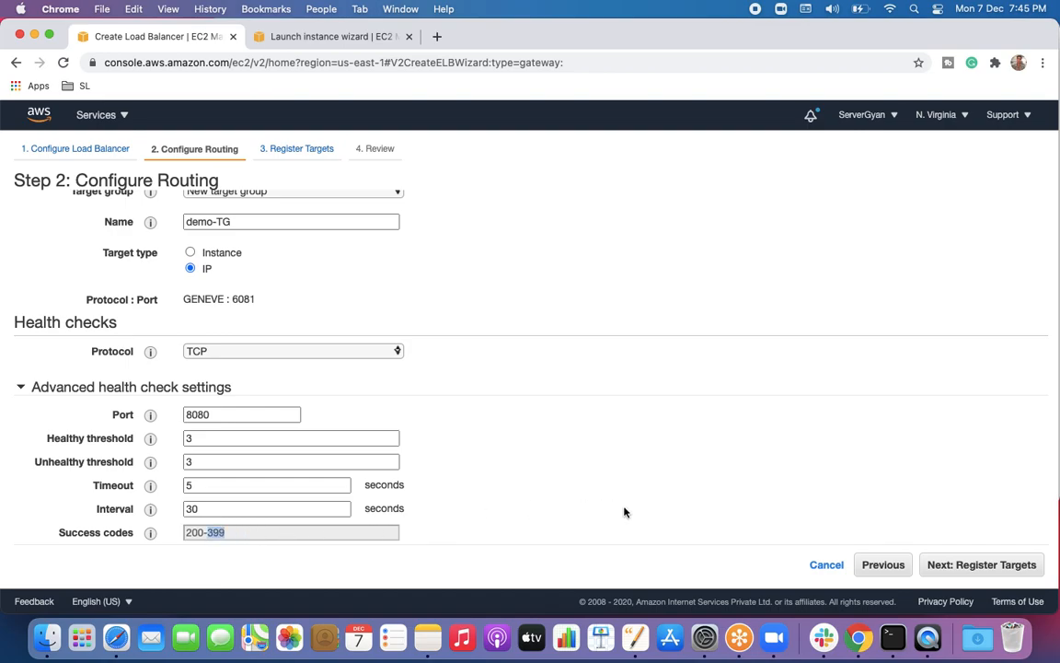
click(981, 567)
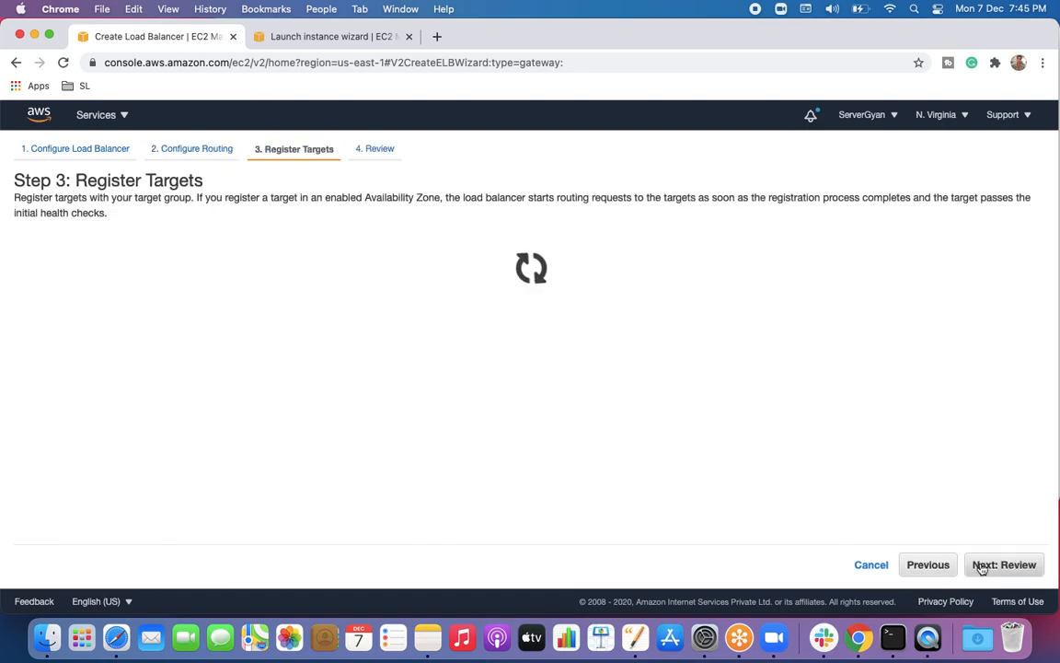
click(368, 360)
mouse_move(331, 334)
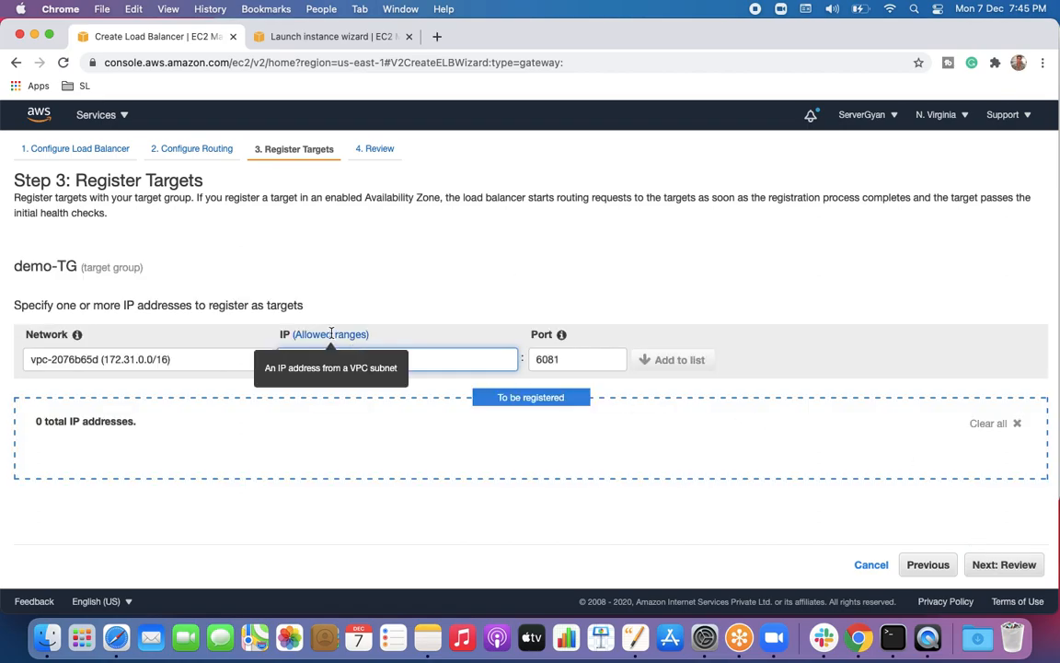
click(321, 335)
click(394, 359)
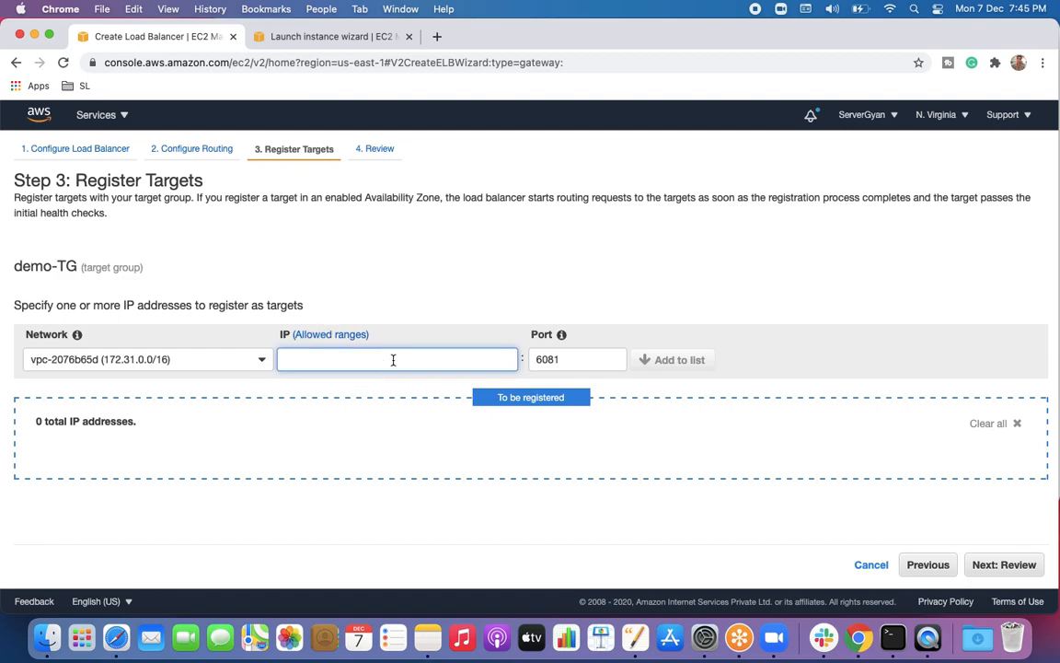
click(124, 359)
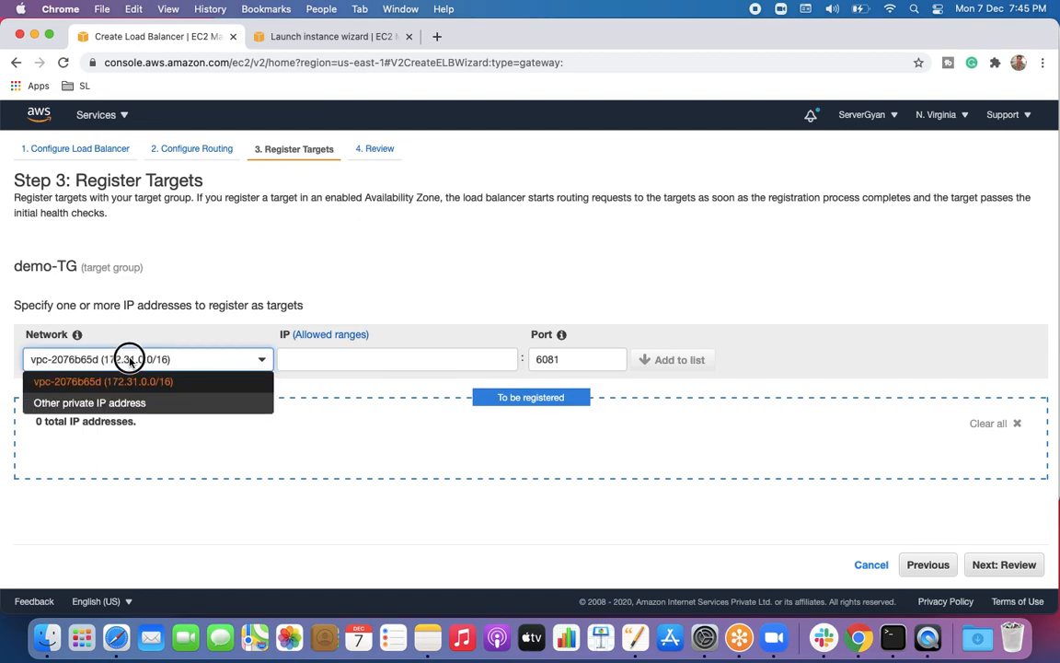
click(143, 405)
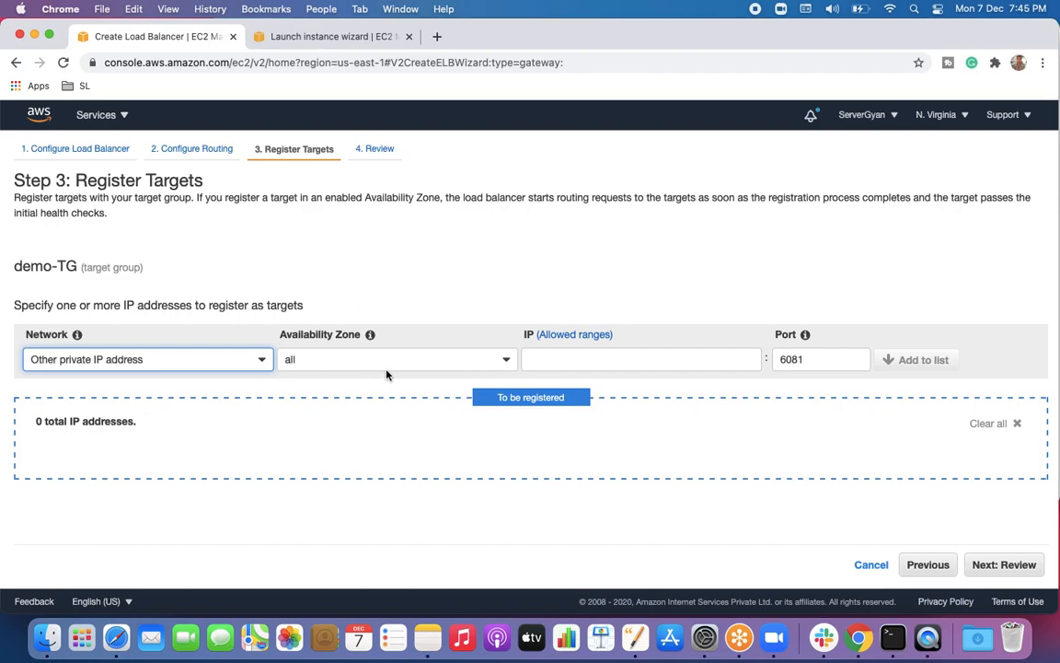
click(531, 364)
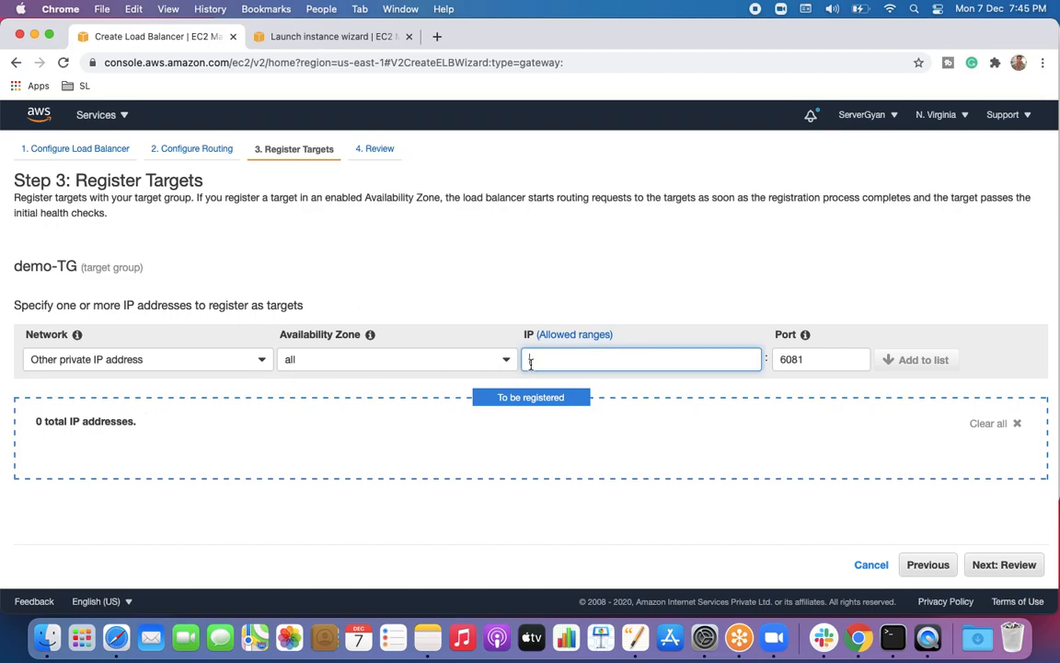
click(161, 365)
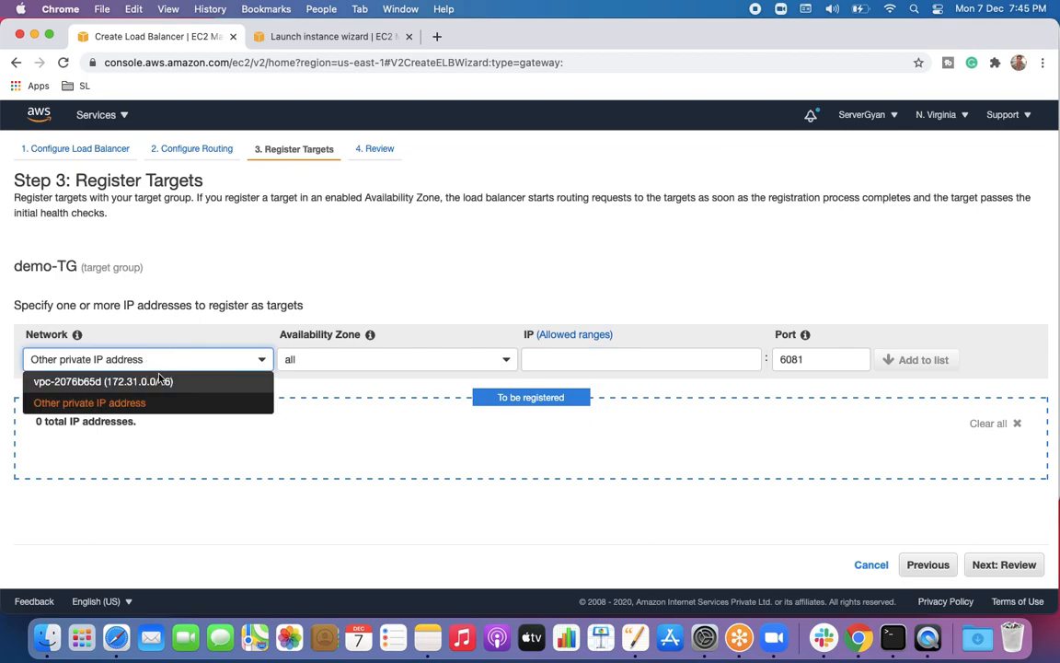
click(161, 382)
Open the details of the newly launched instance and copy its private IP address.
click(368, 365)
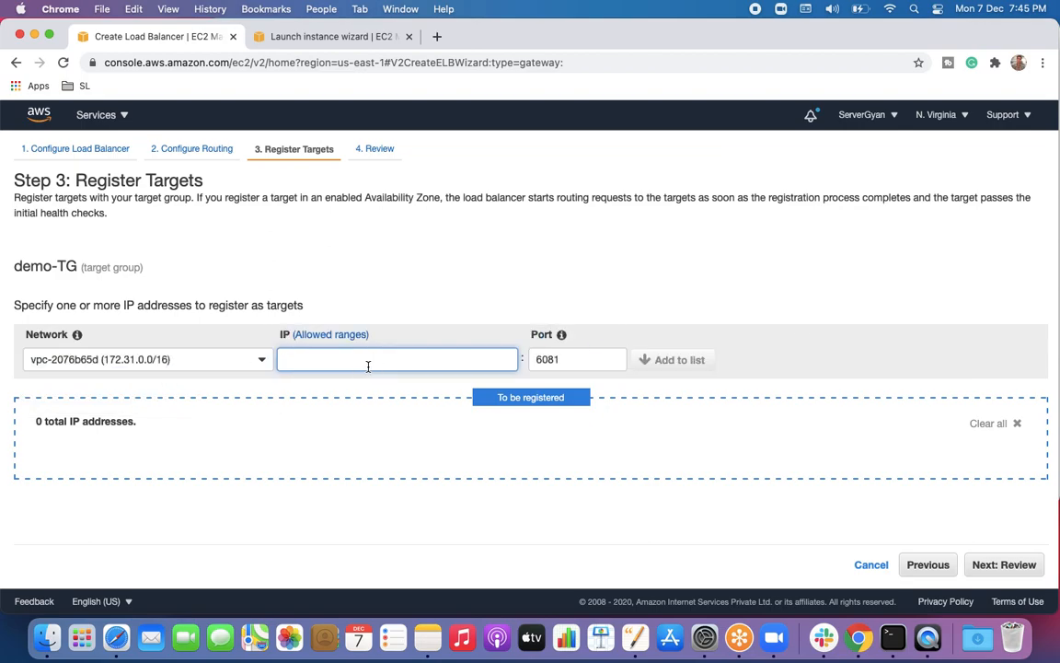
click(332, 37)
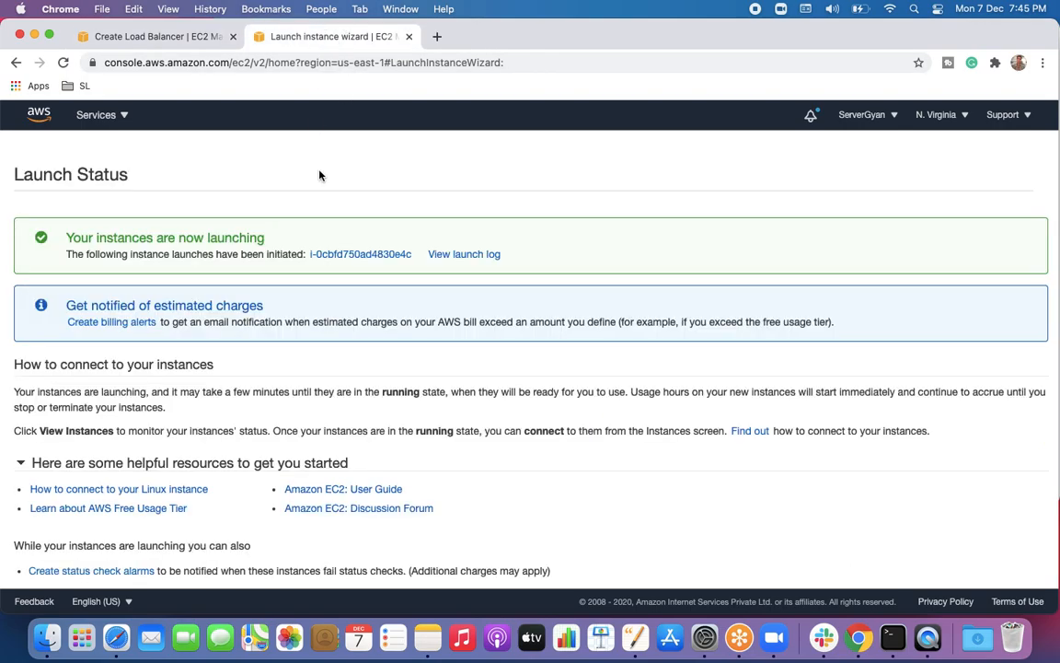
click(367, 259)
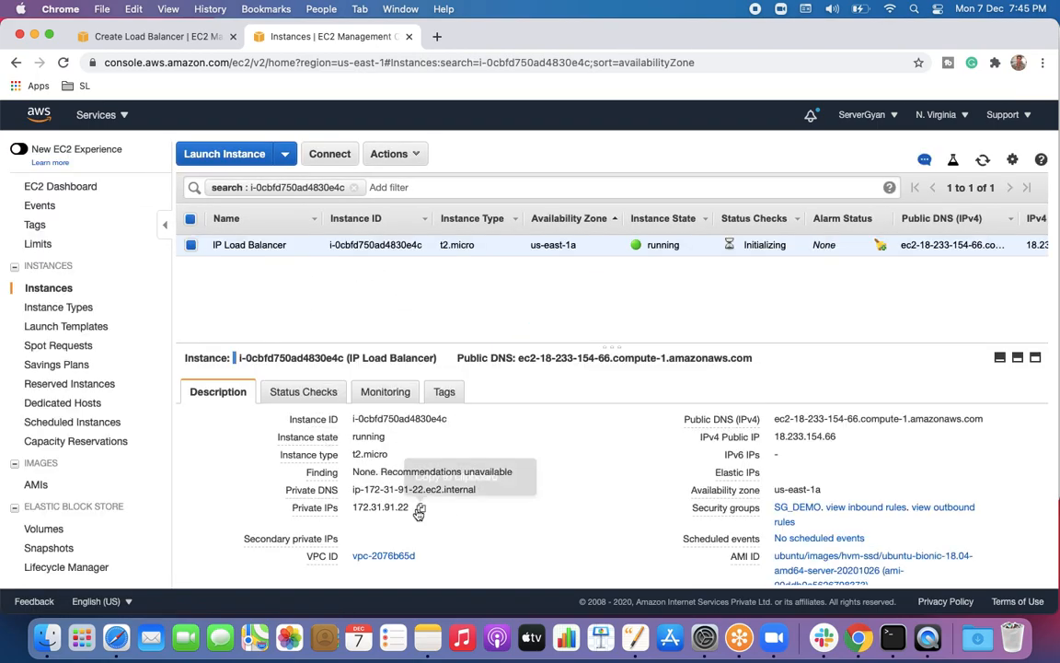
click(419, 511)
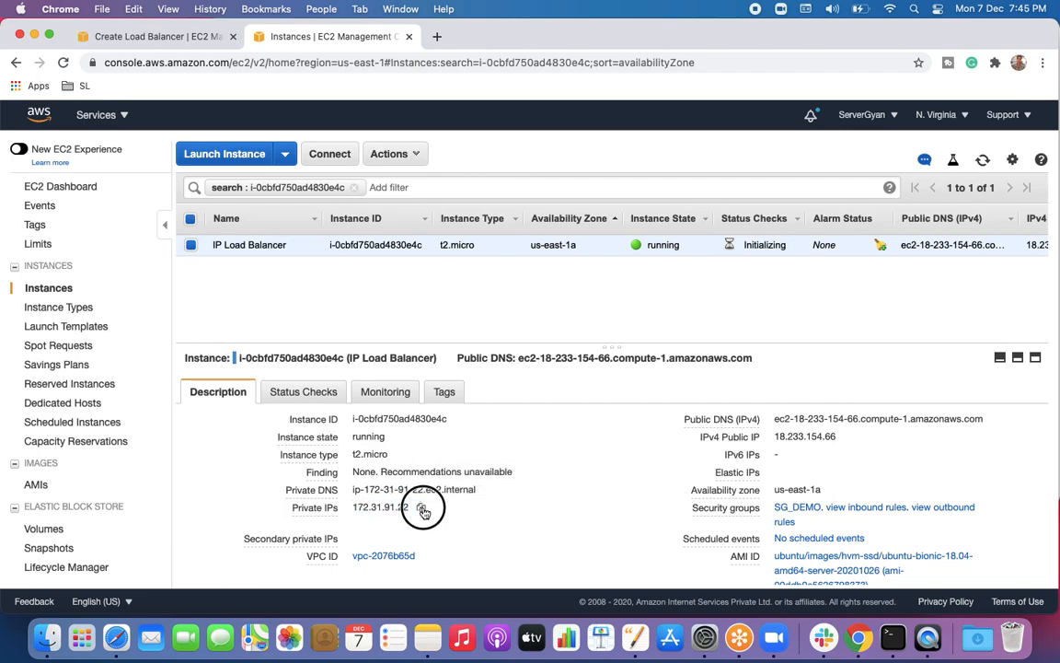
click(423, 510)
Add the copied IP 172.31.91.22 with port 6081 to the demo-TG targets, then review and create the load balancer.
click(142, 36)
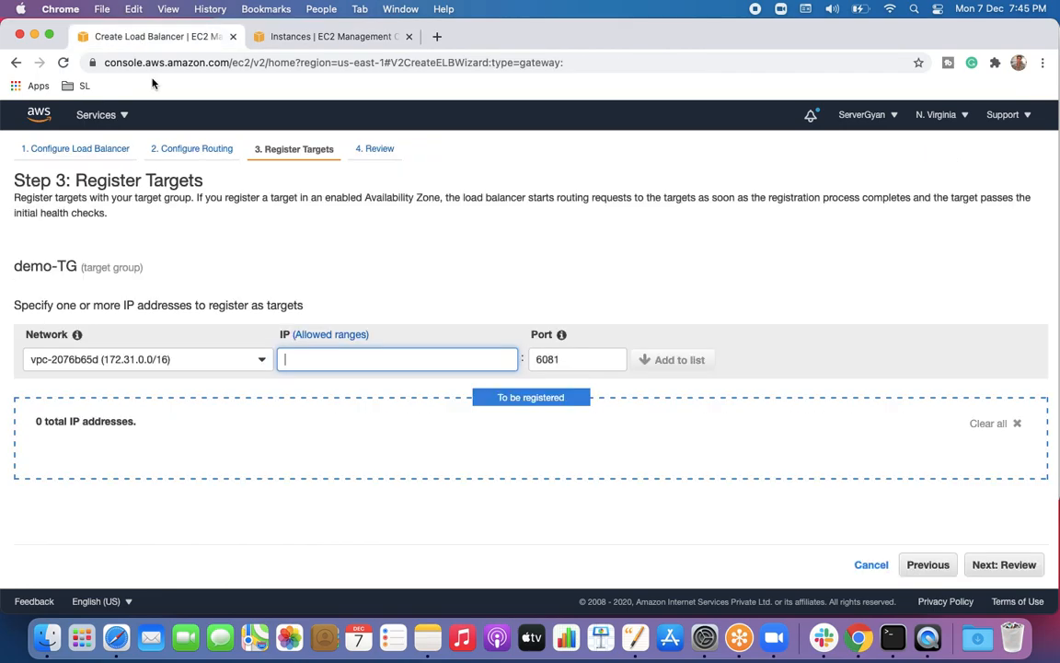
key(super+v)
click(396, 414)
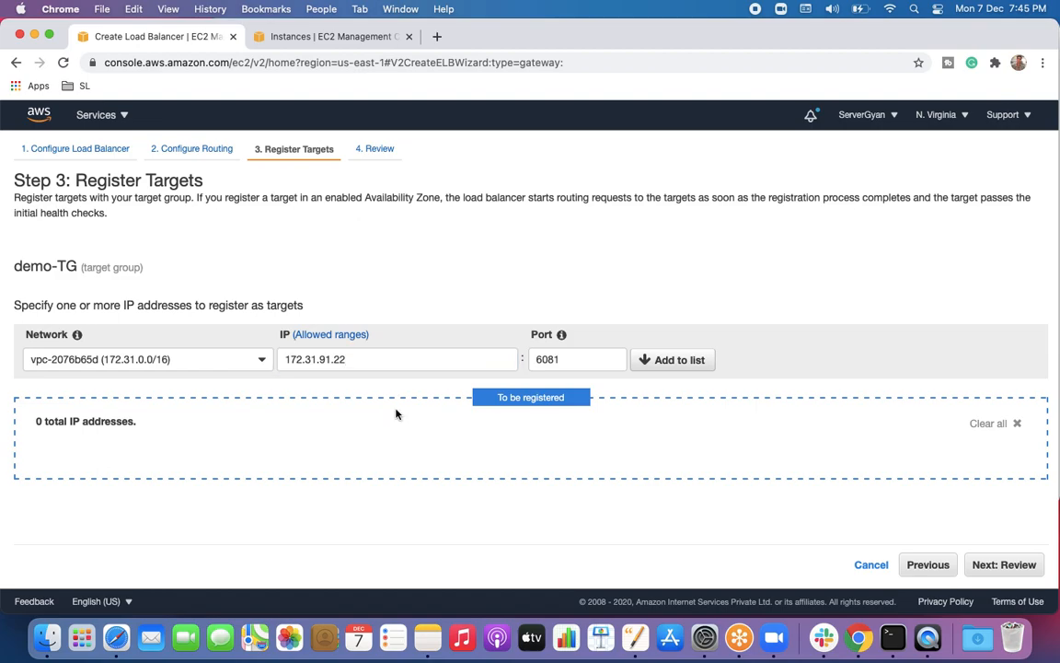
click(666, 362)
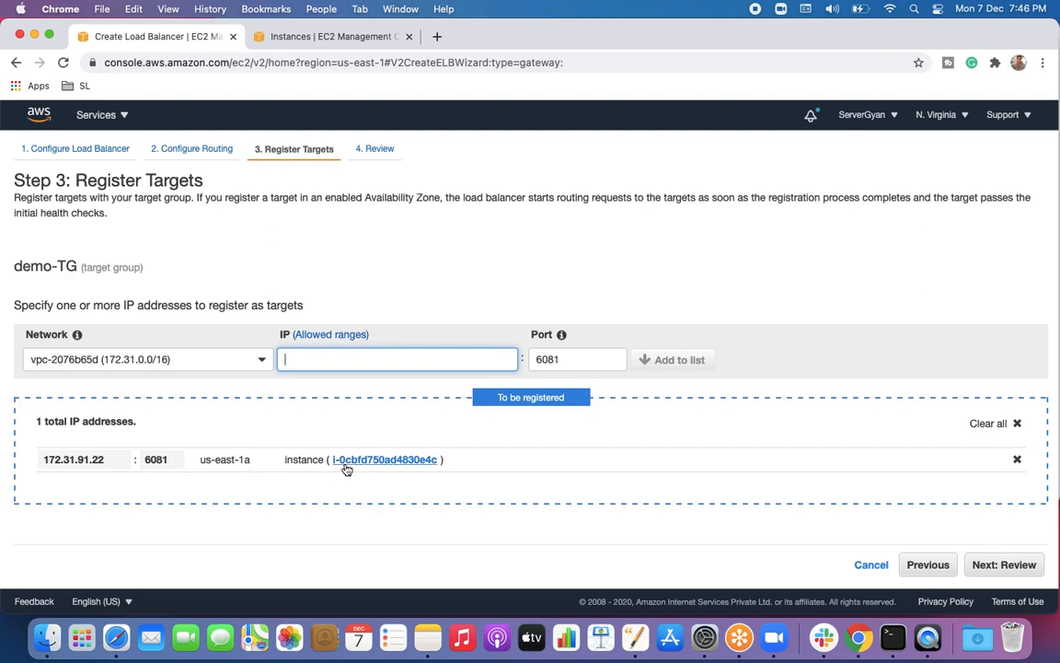
click(1003, 565)
click(1005, 565)
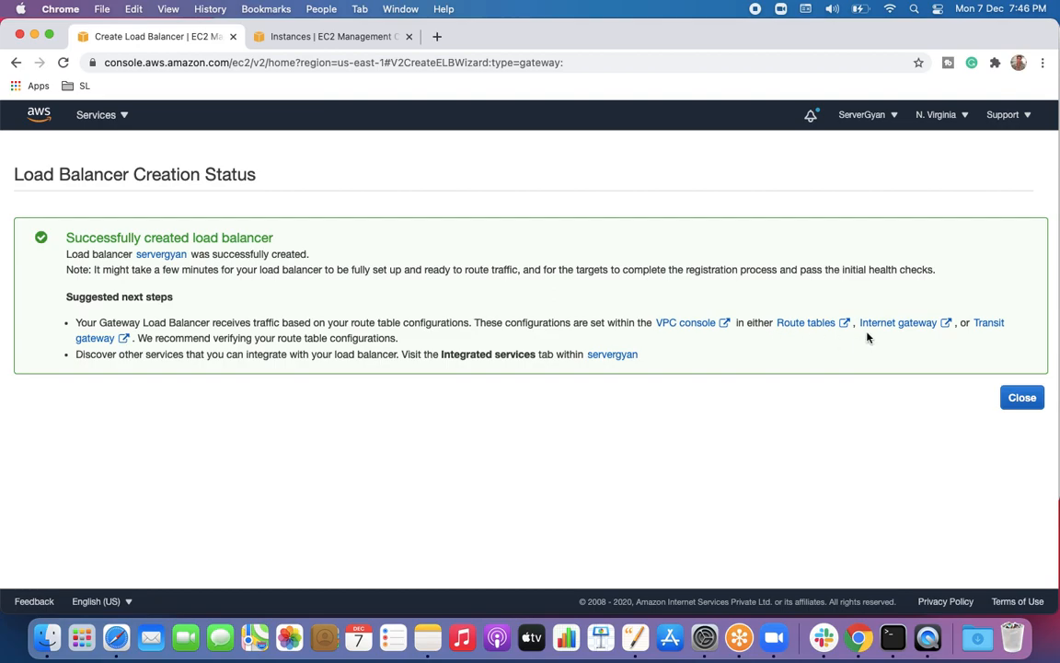
Examine the VPC route table's routes, subnet associations and edge associations, and return to the load balancer creation status.
click(806, 326)
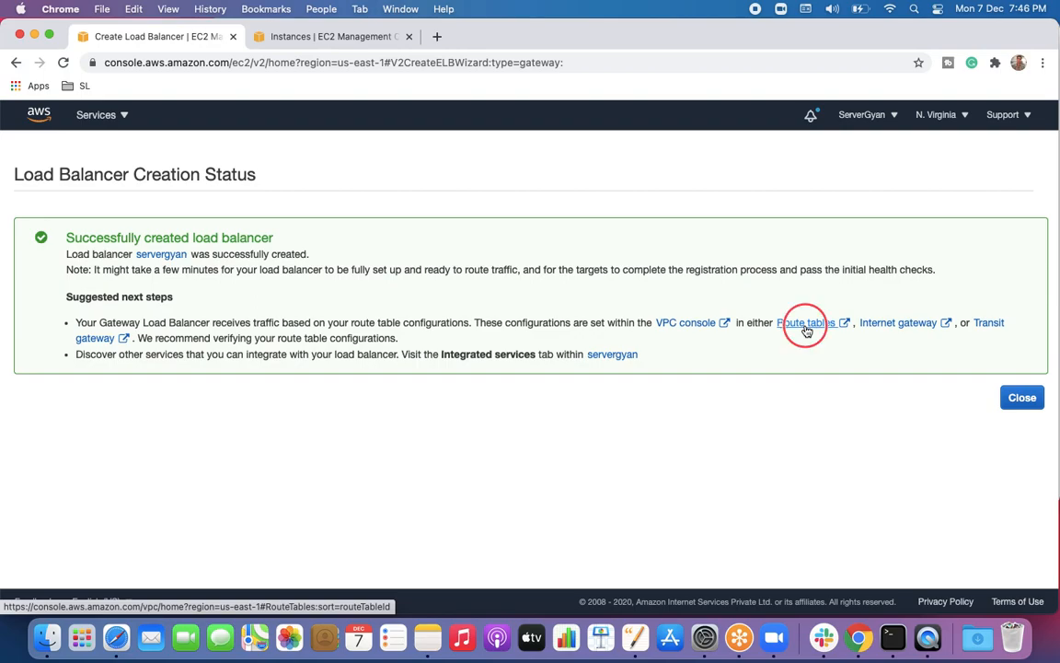
click(515, 39)
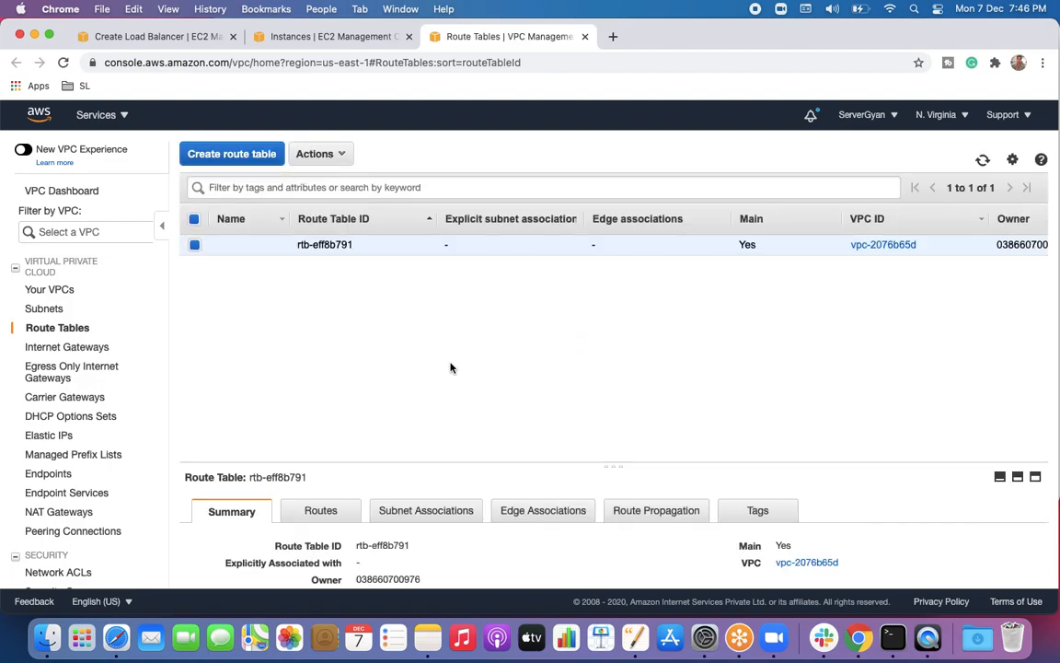
click(324, 510)
scroll(469, 538, down, 3)
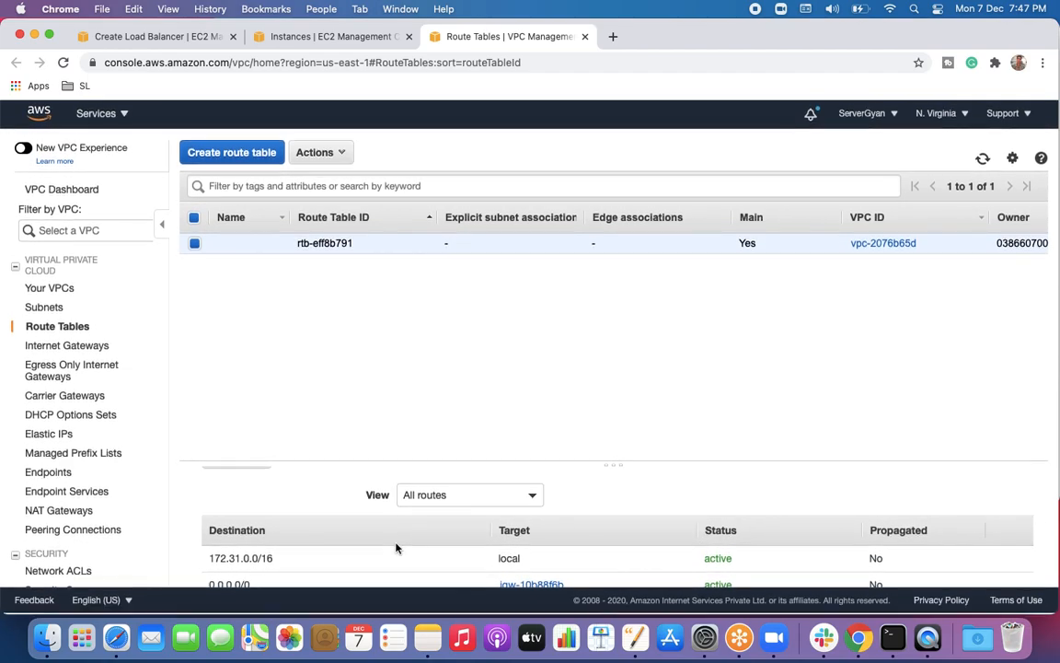
drag(207, 568, 319, 563)
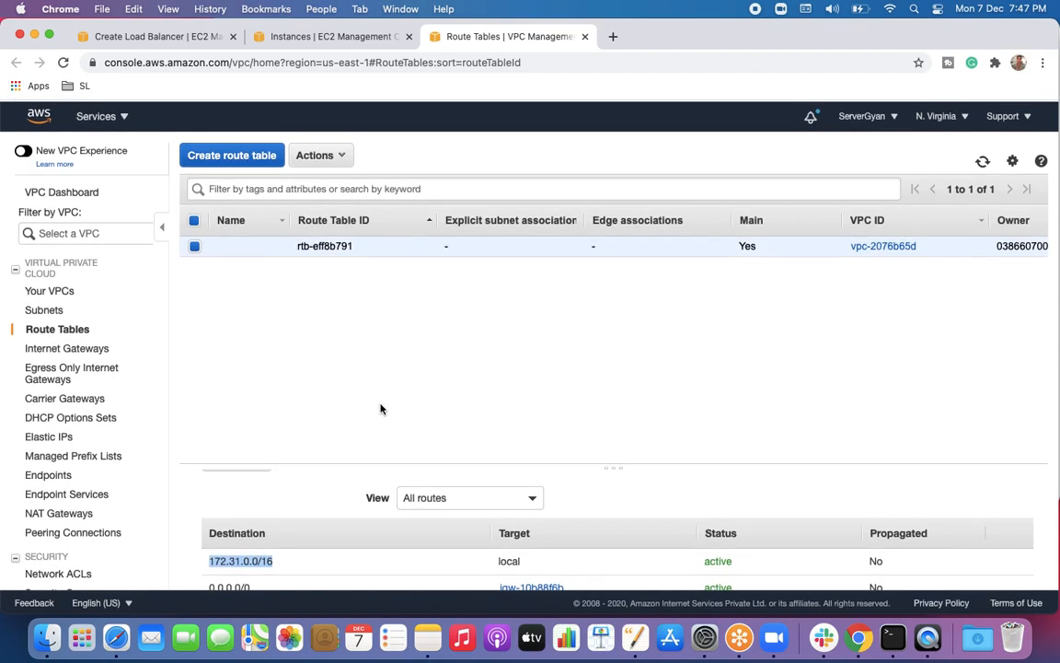
scroll(356, 493, up, 3)
click(407, 511)
scroll(526, 500, down, 5)
scroll(524, 499, up, 5)
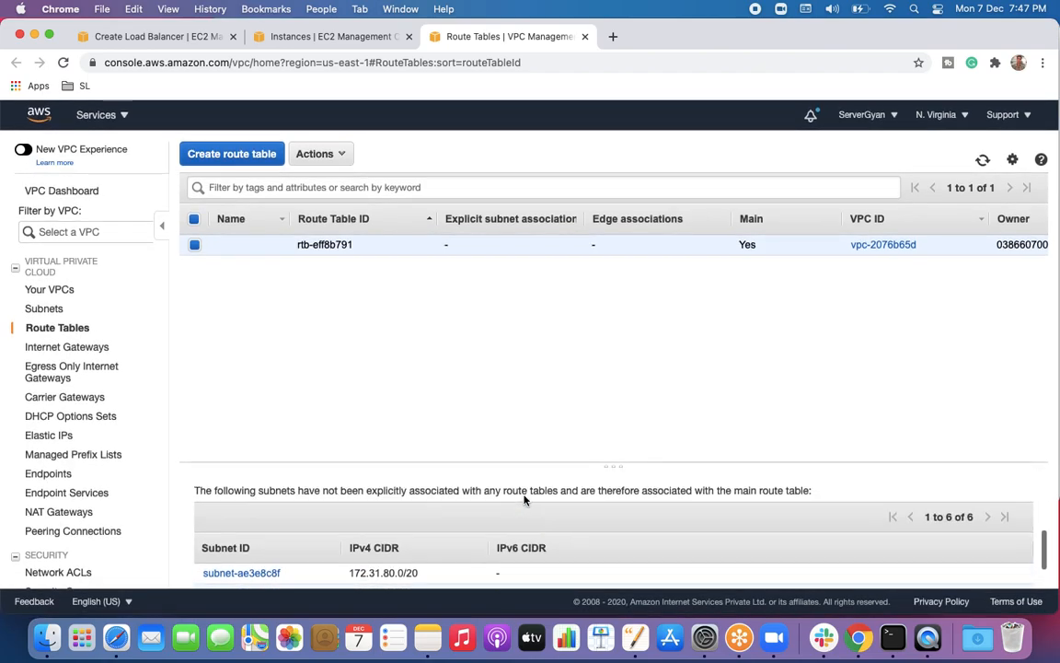
click(535, 509)
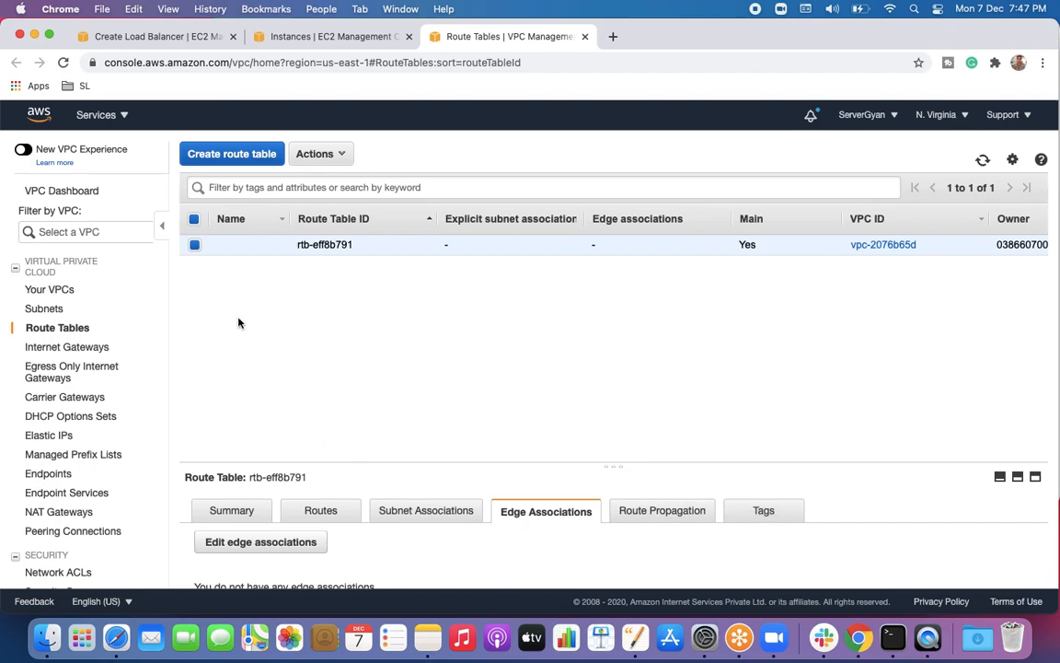
click(318, 38)
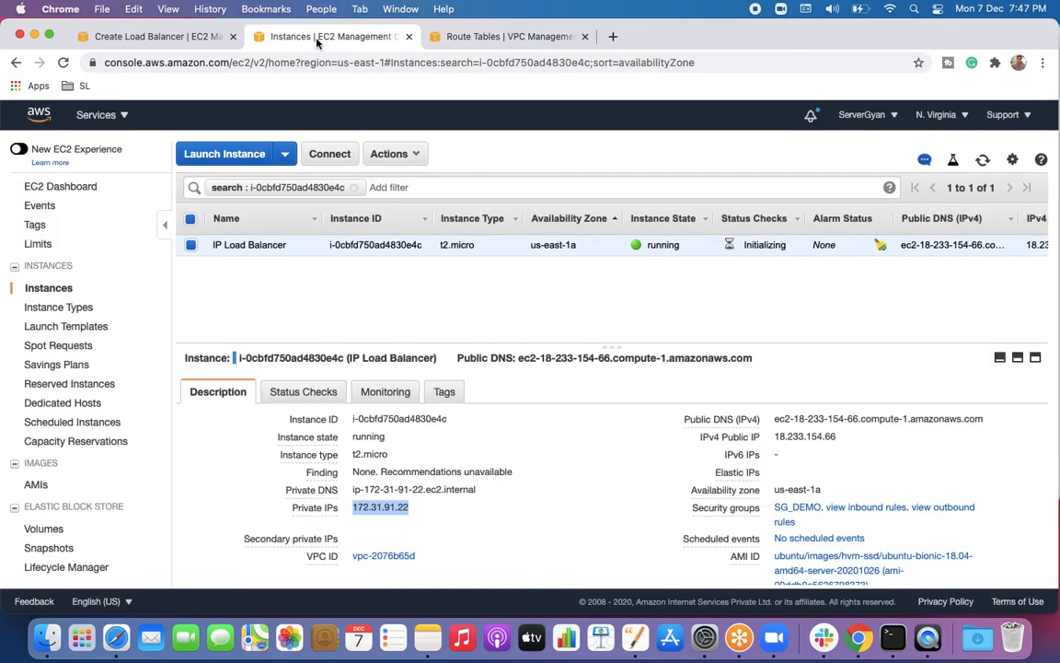
click(122, 35)
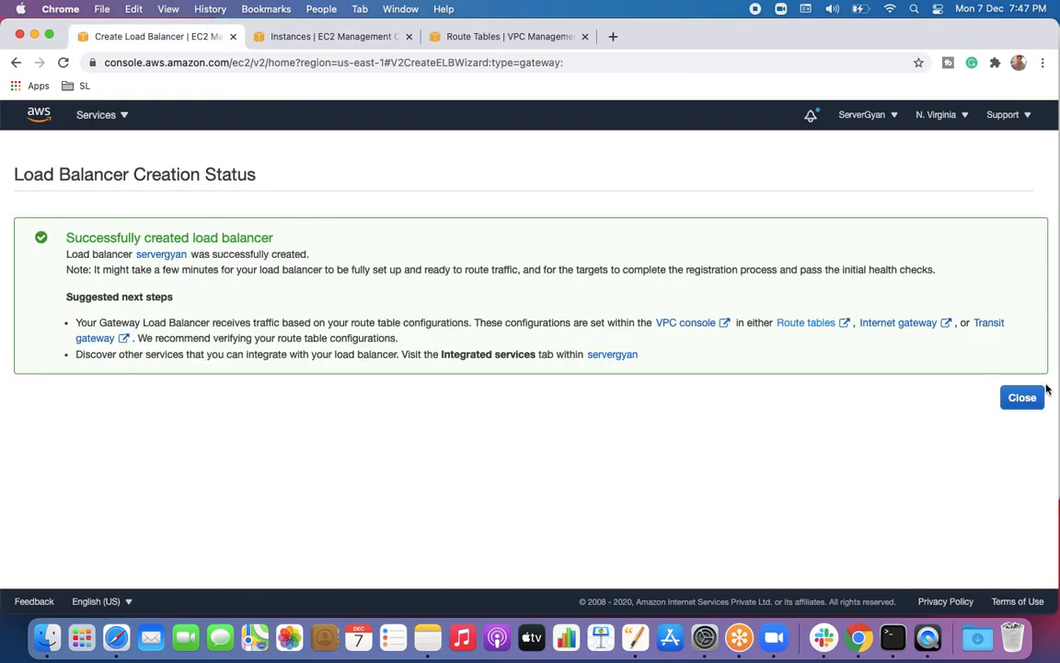
Close the creation status and examine the servergyan load balancer's description, including its name, ARN, type, VPC, Availability Zones and attributes.
click(1022, 397)
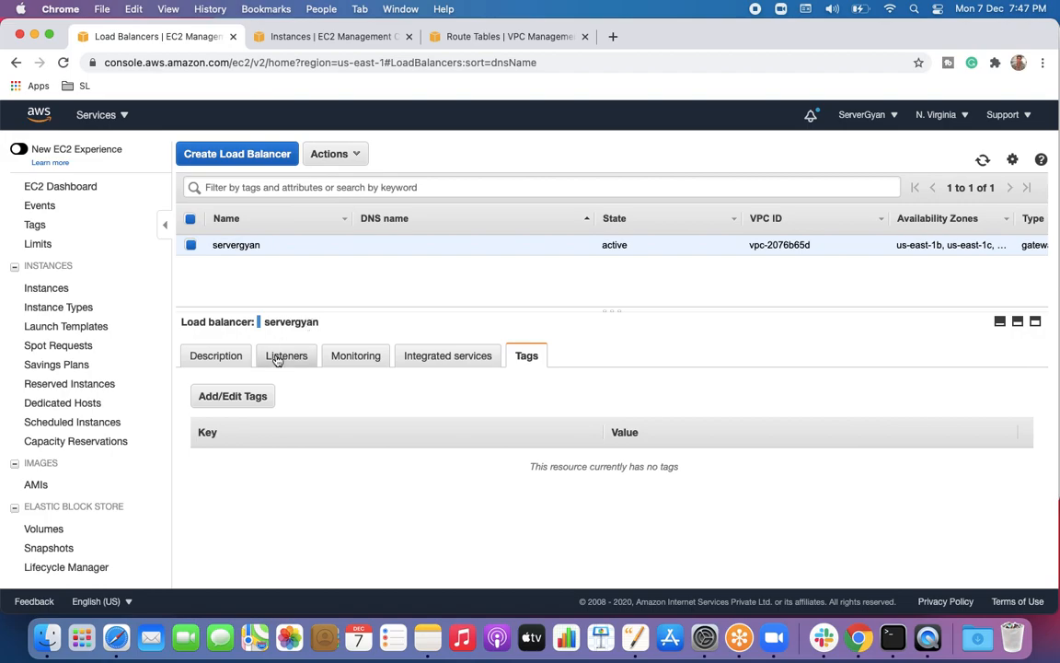
click(217, 356)
scroll(452, 470, down, 1)
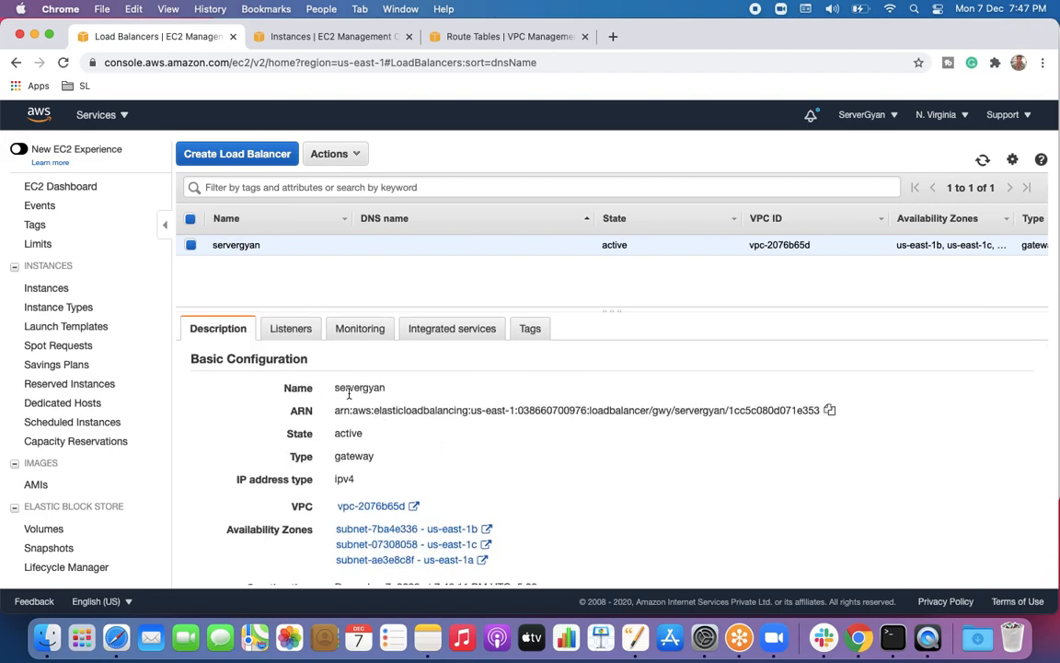
drag(337, 388, 397, 388)
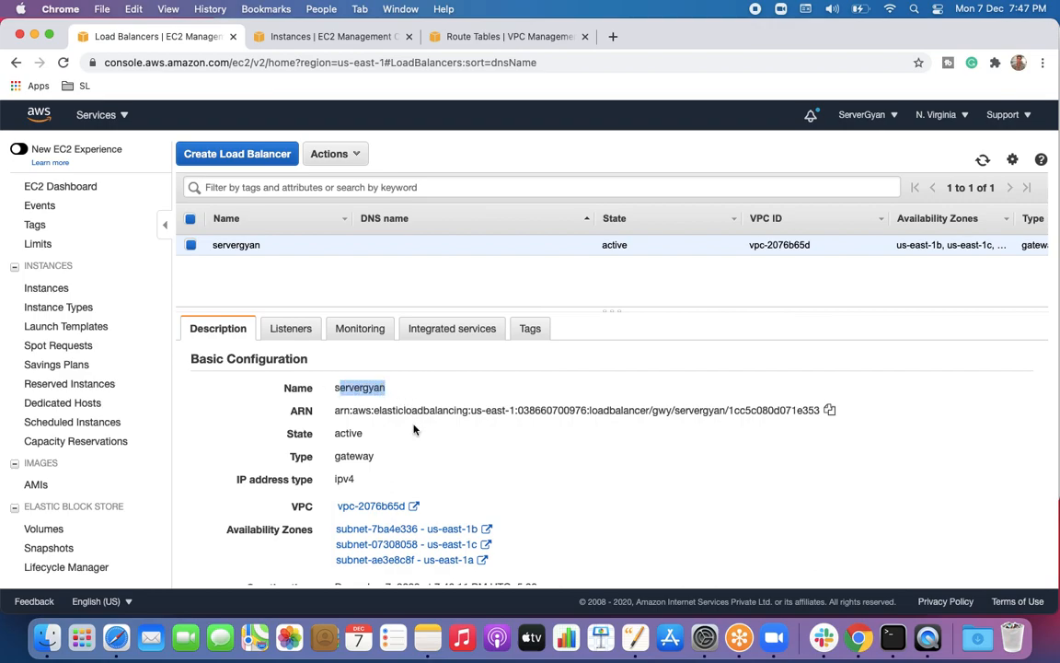
drag(343, 412, 774, 421)
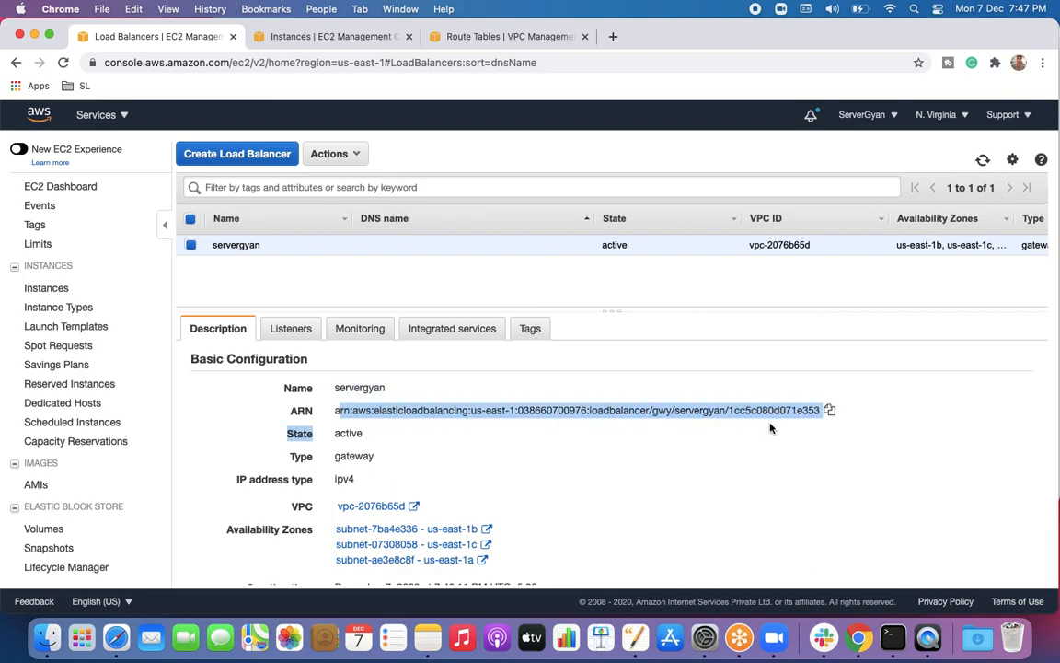
scroll(665, 432, down, 1)
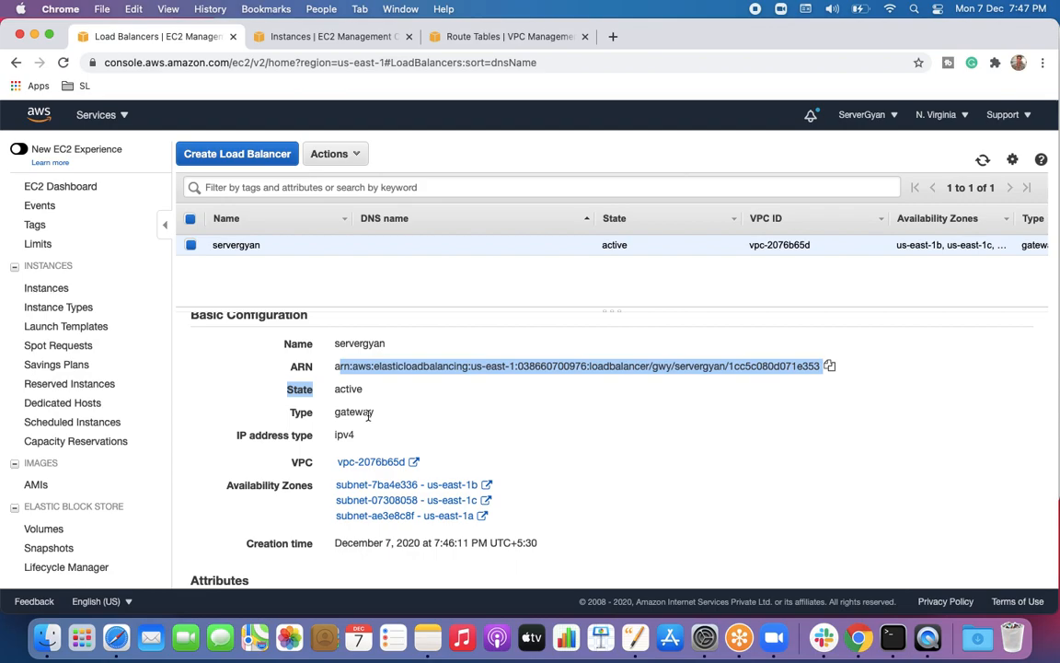
scroll(349, 415, down, 1)
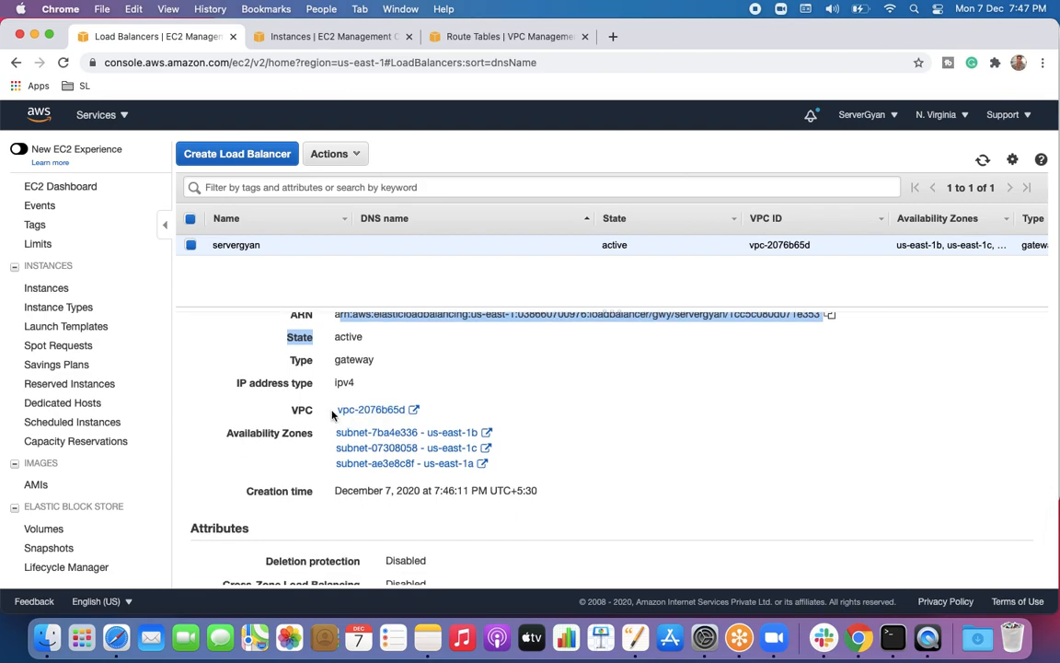
drag(337, 411, 403, 411)
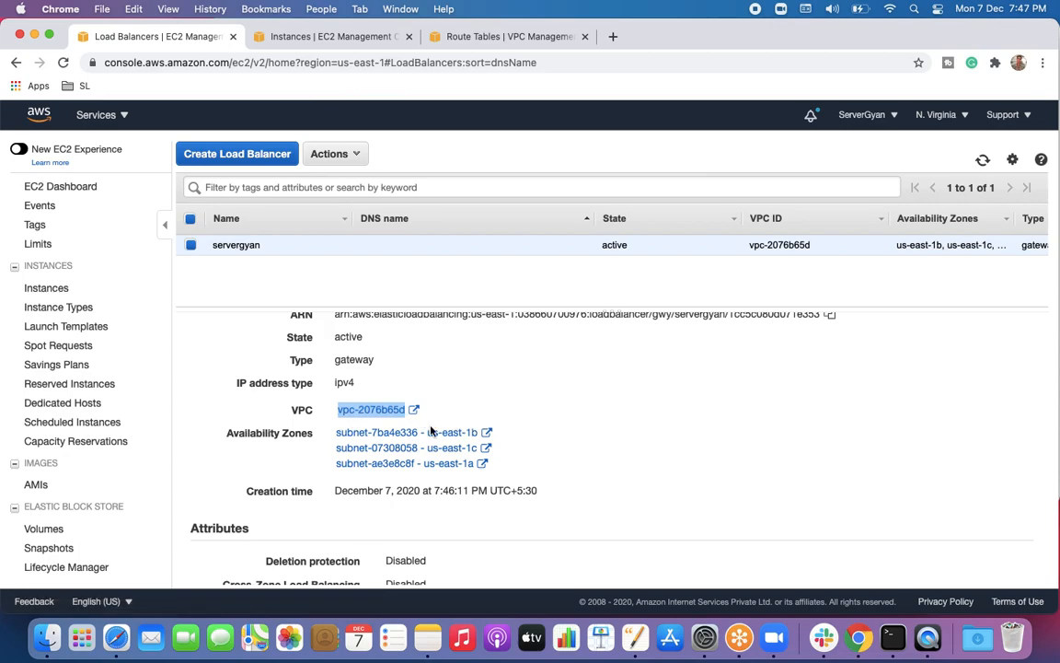
scroll(488, 439, down, 1)
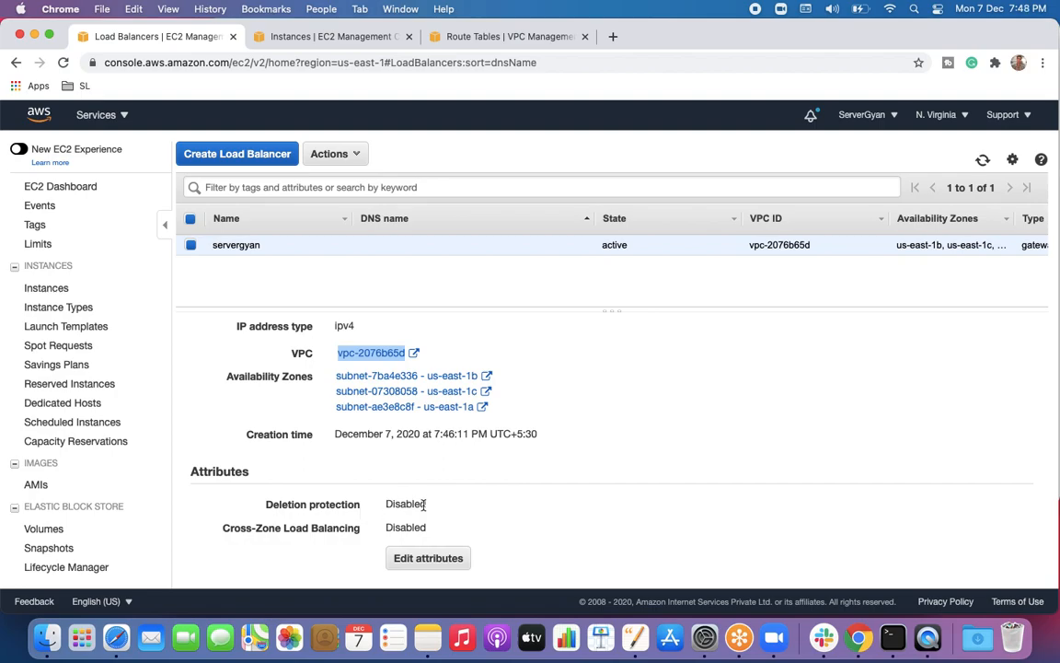
Enable delete protection and cross-zone load balancing in the servergyan load balancer's attributes and save.
click(438, 557)
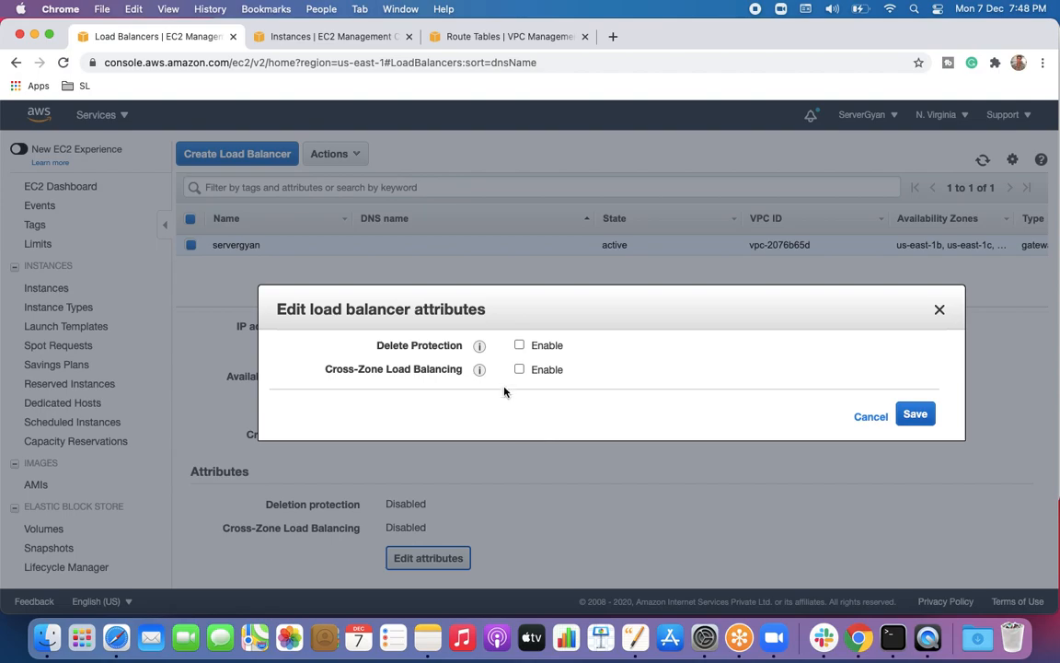
click(521, 370)
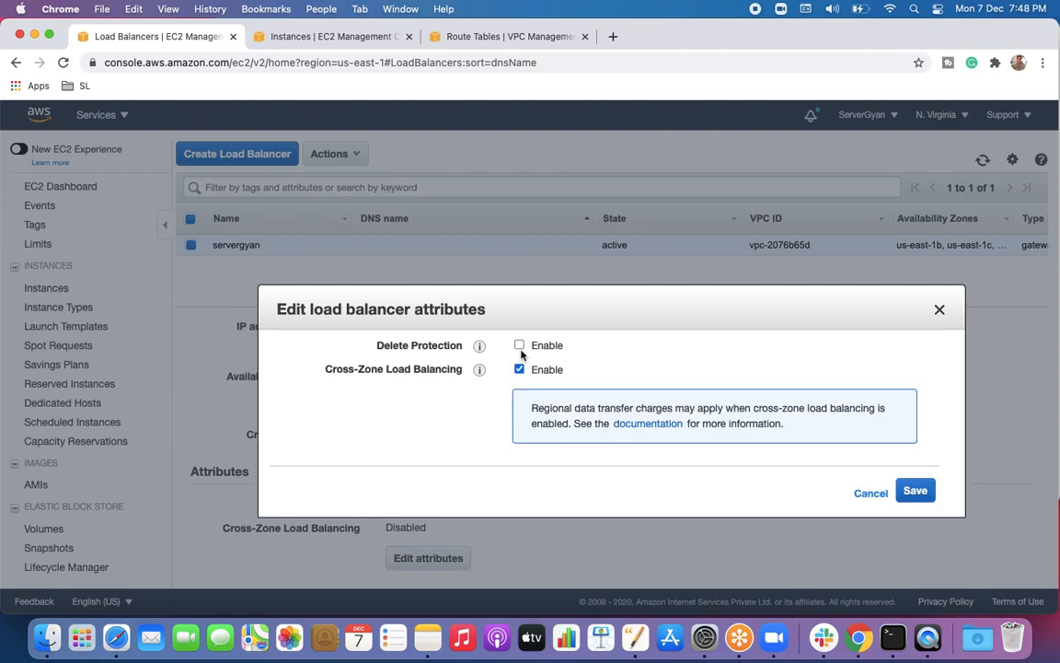
click(915, 491)
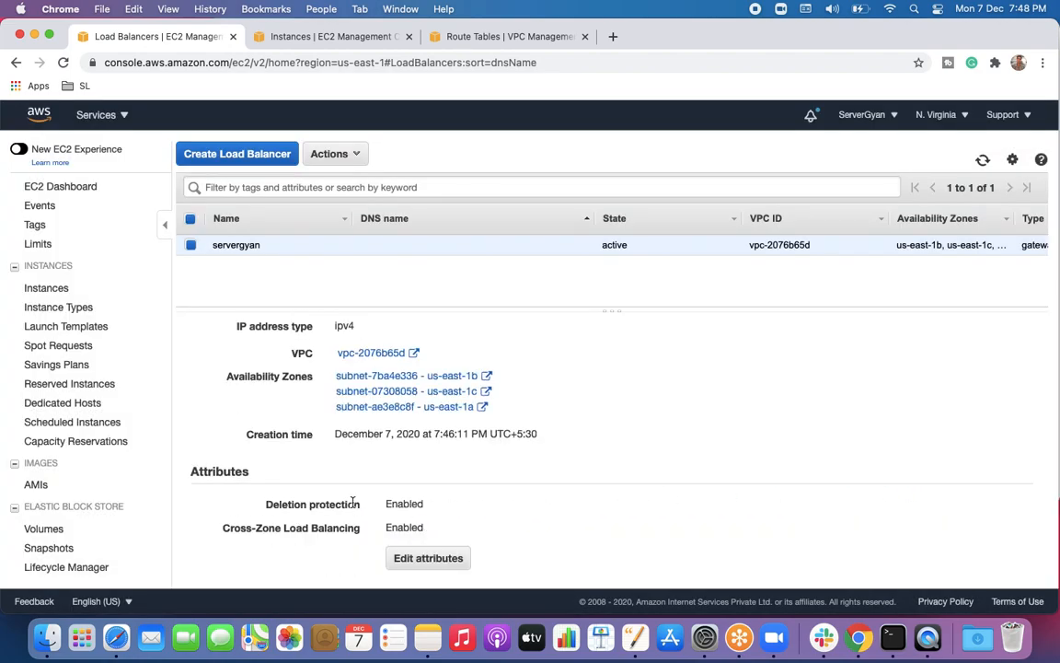
Disable delete protection in the servergyan load balancer's attributes, leaving cross-zone load balancing enabled, and save.
click(439, 561)
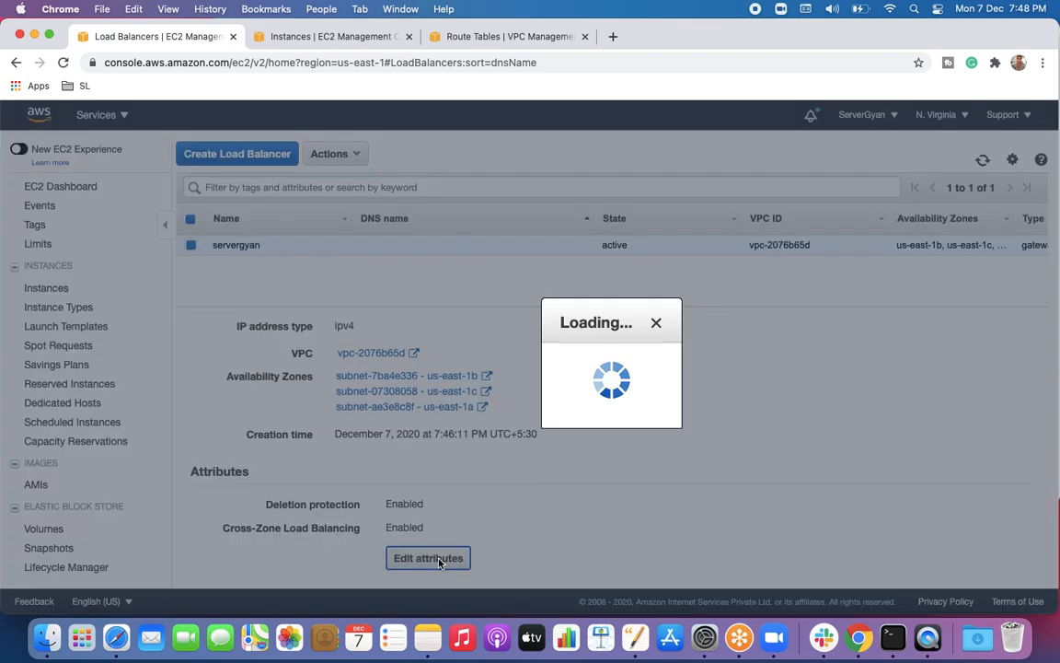
click(518, 308)
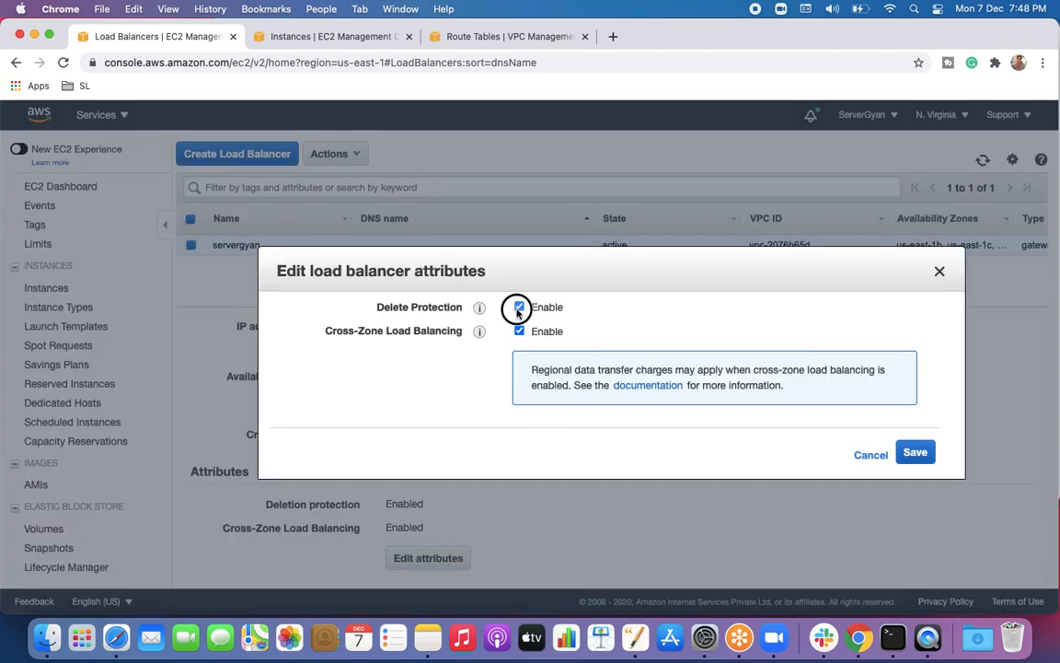
click(915, 452)
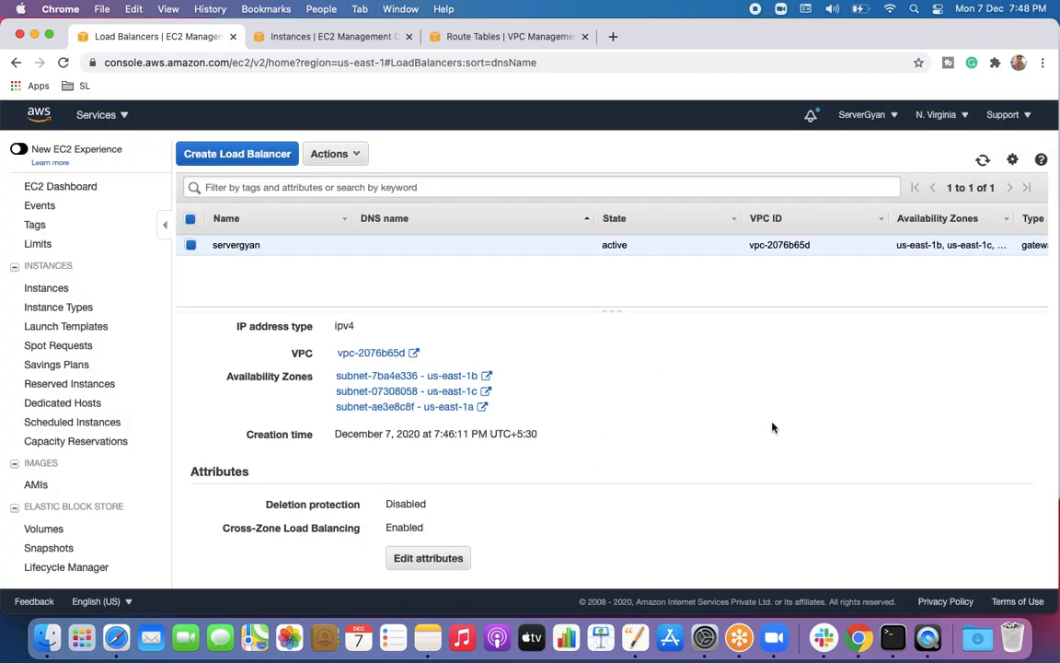
Edit the servergyan listener, keep demo-TG as the forwarding target group, and save it.
scroll(733, 478, up, 3)
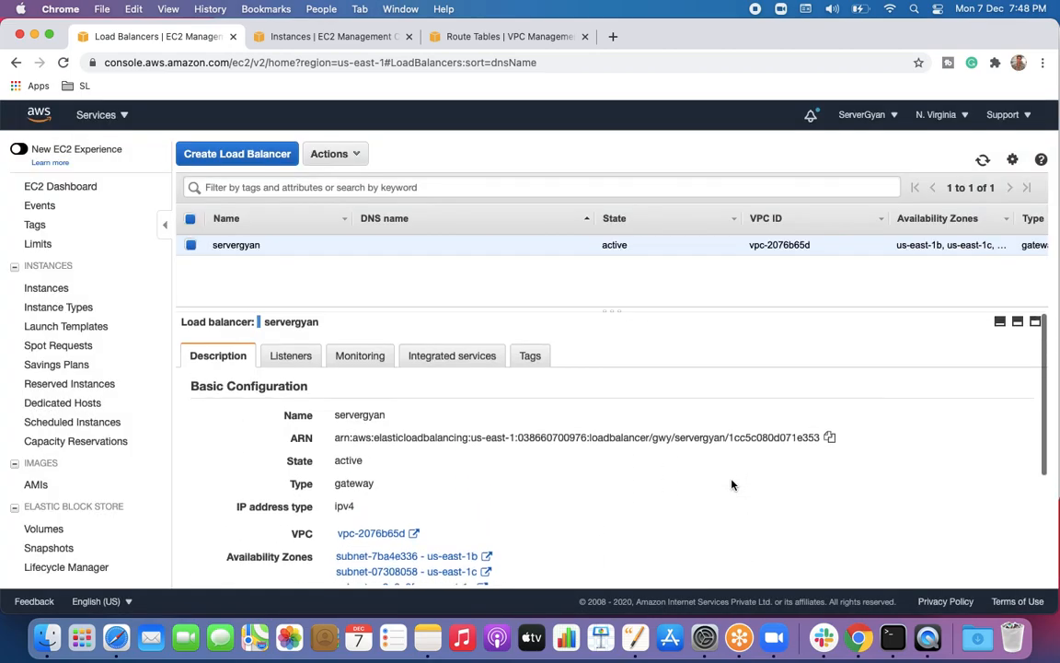
click(288, 355)
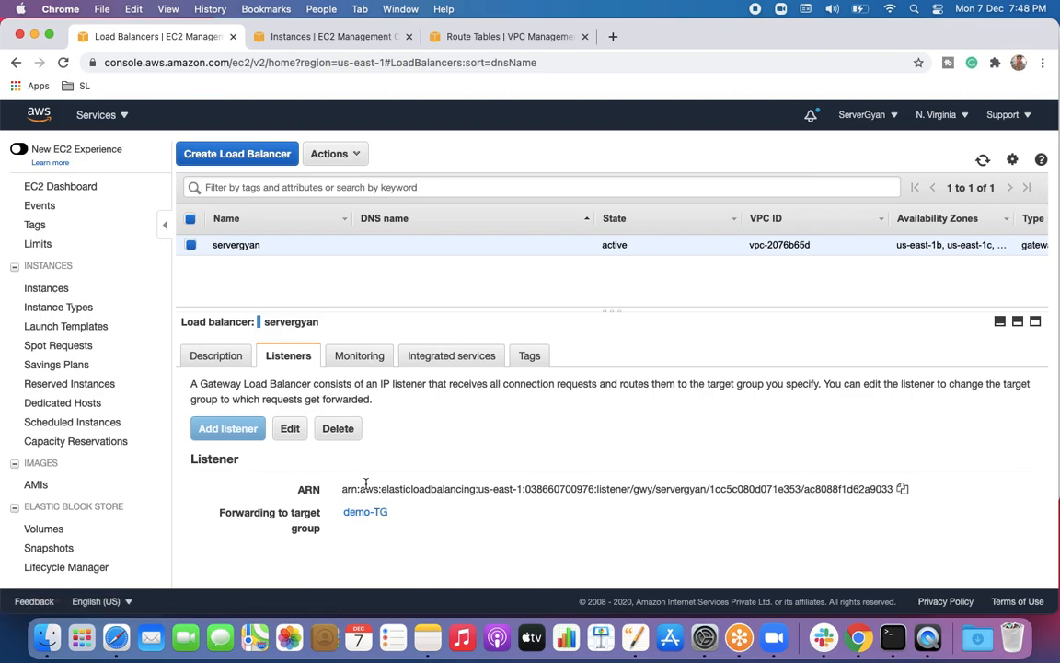
click(290, 428)
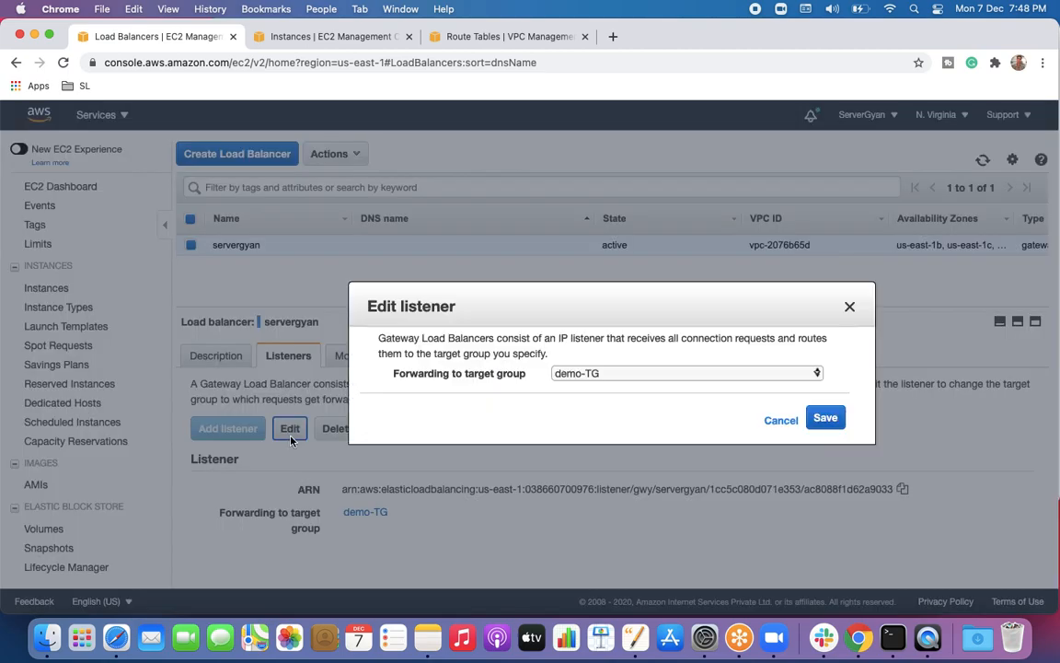
click(590, 374)
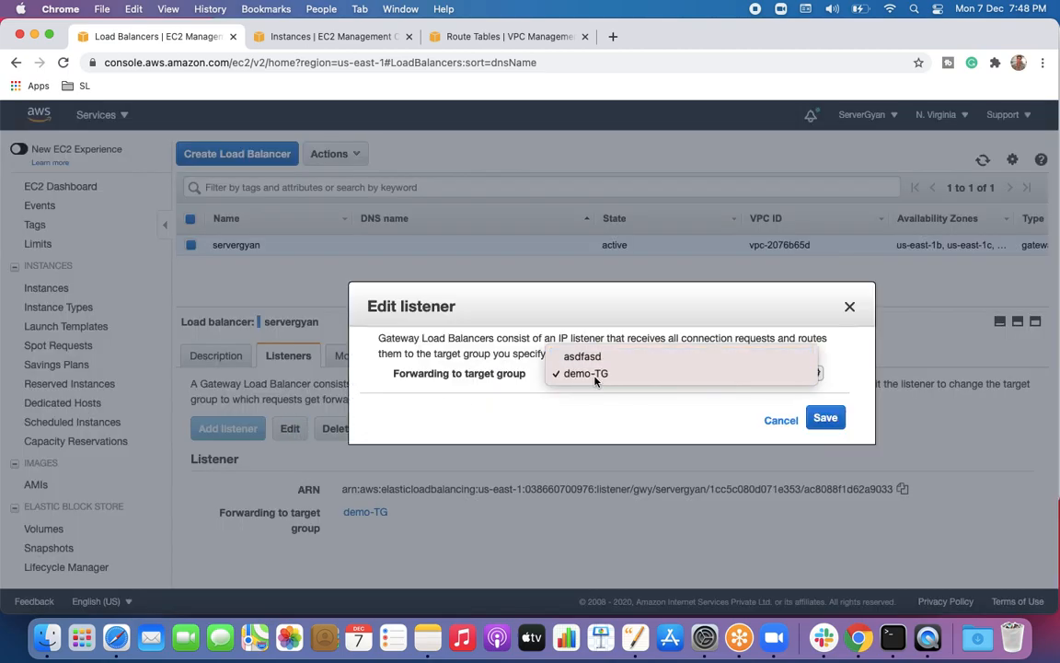
click(595, 373)
click(828, 420)
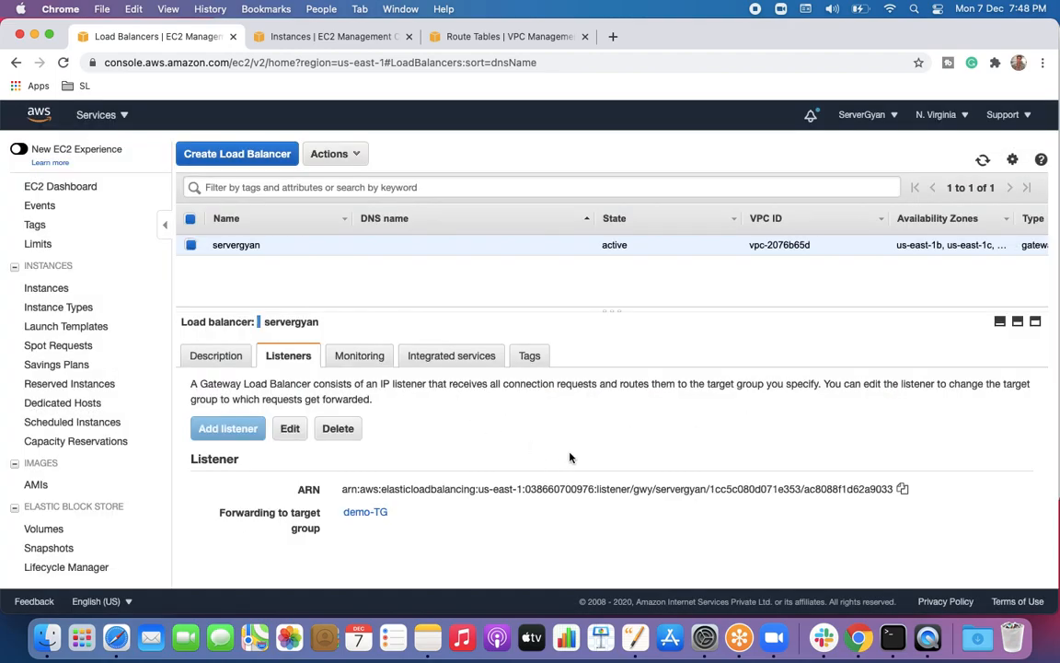
Examine the load balancer's CloudWatch metrics and set the displayed time range to Last 2 Weeks.
click(359, 356)
scroll(504, 446, down, 1)
scroll(504, 446, down, 2)
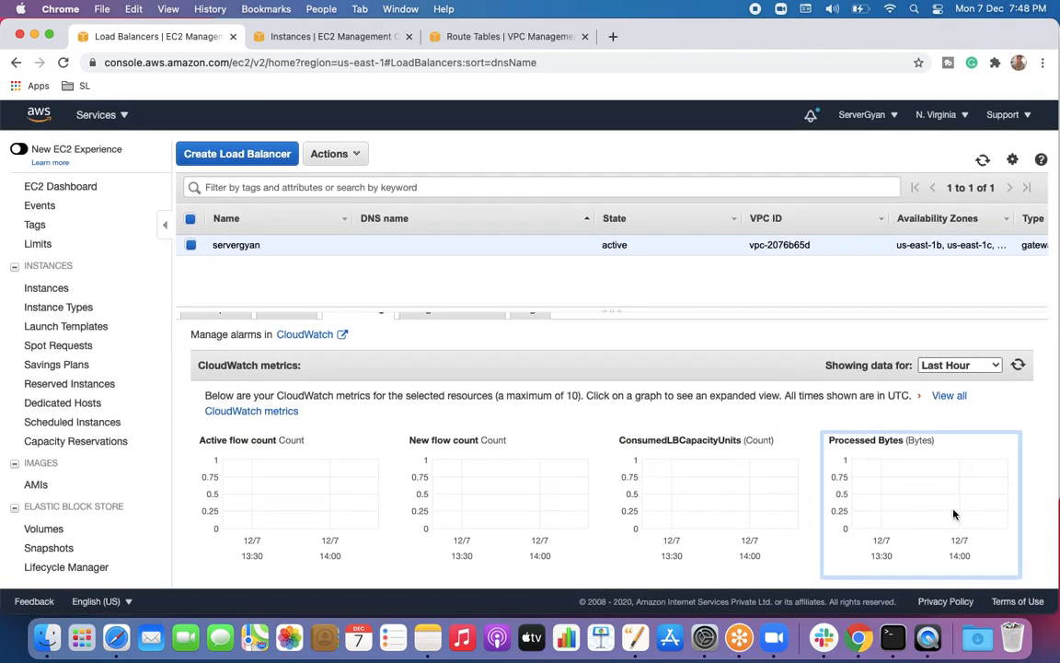
click(970, 366)
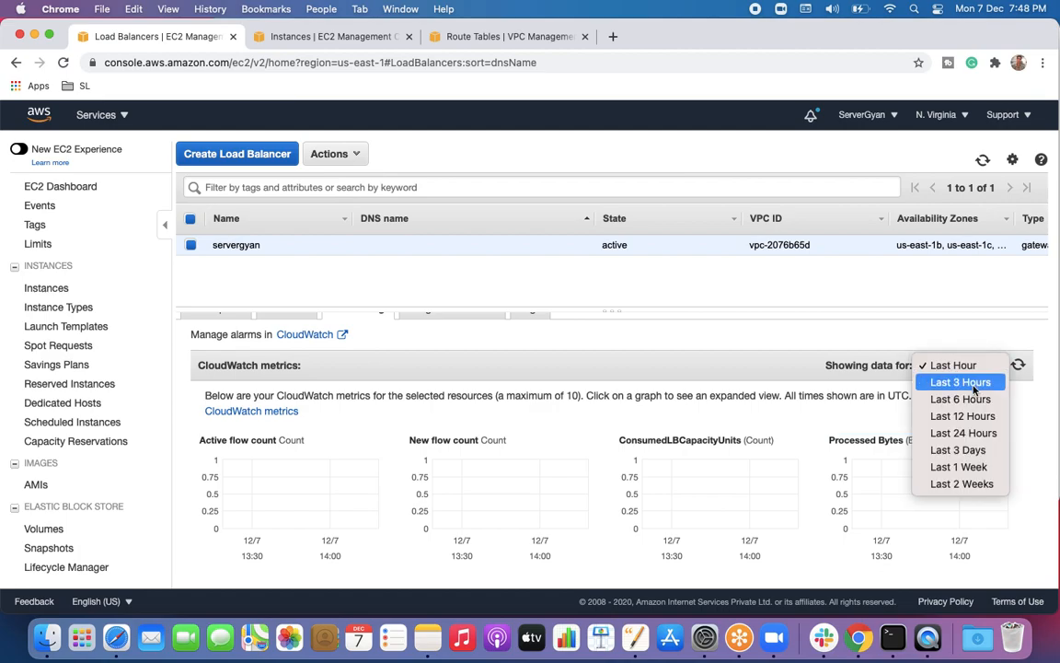
click(981, 485)
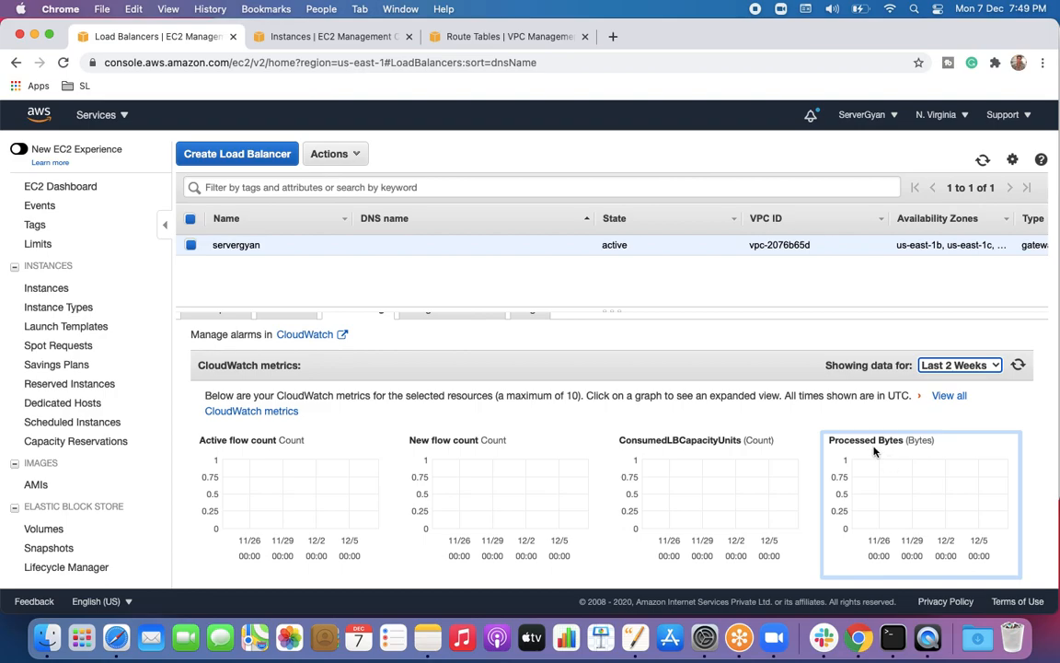
Switch the region to Asia Pacific (Mumbai) and examine which load balancer types can be created there.
click(934, 120)
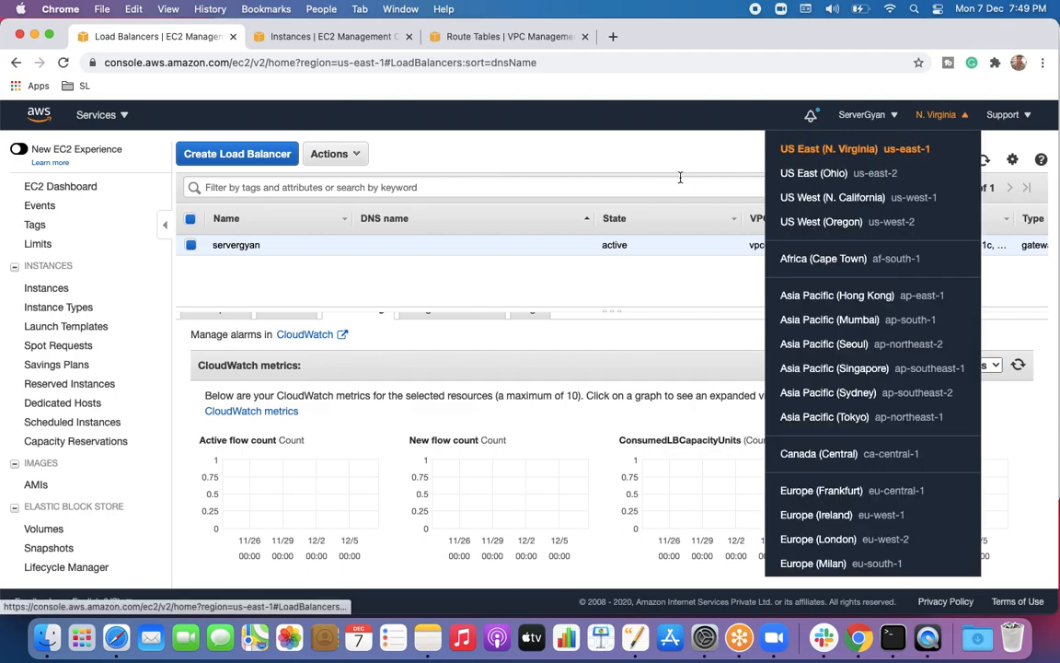
click(793, 148)
click(937, 115)
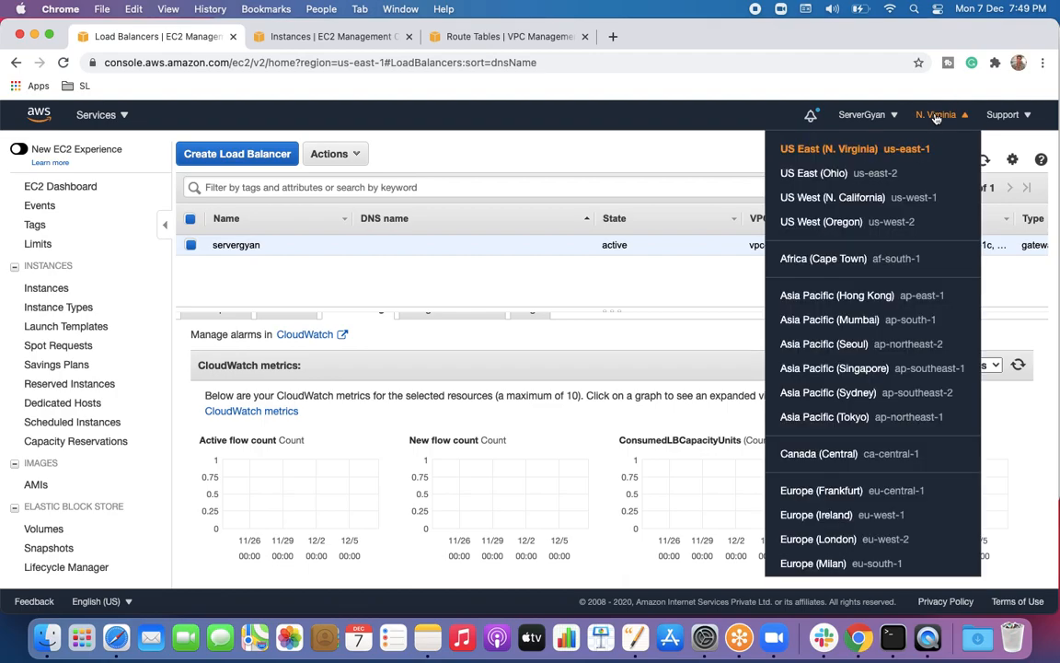
click(856, 323)
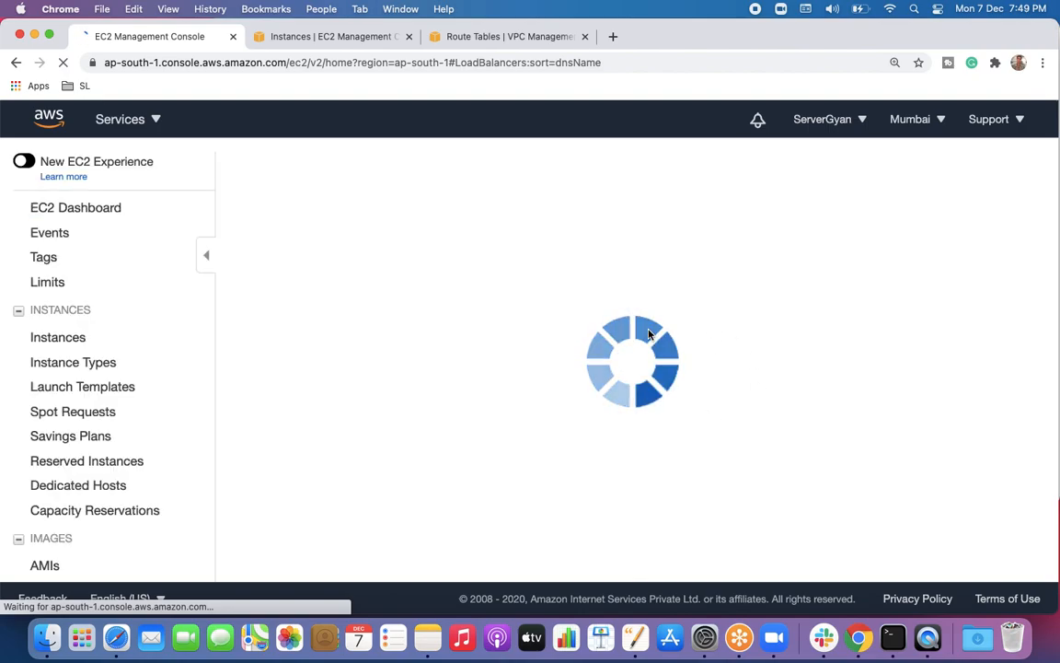
click(266, 161)
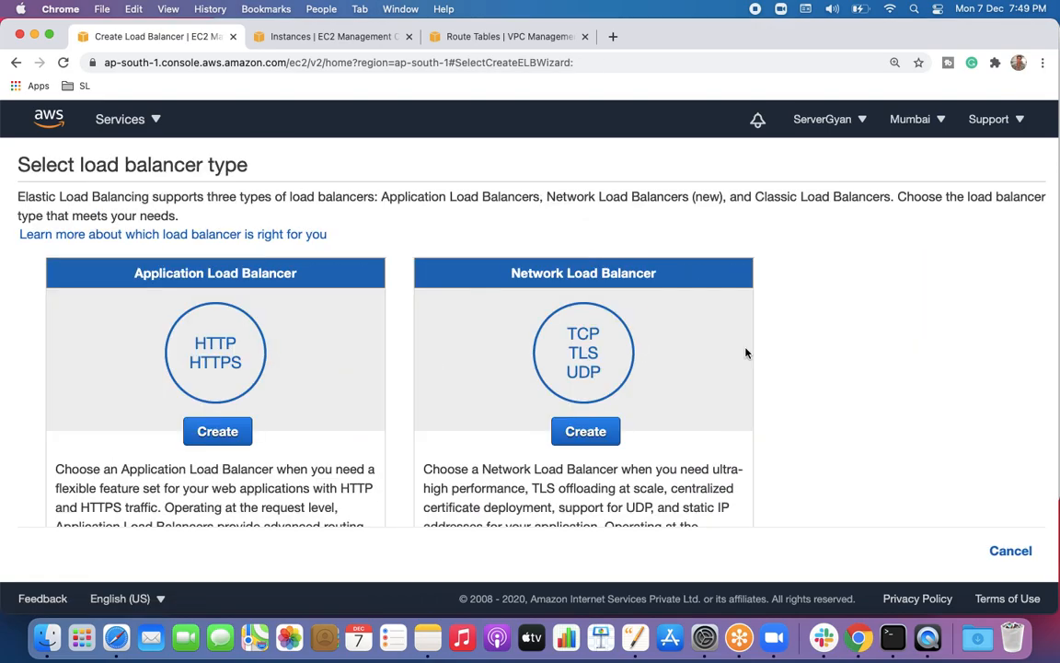
scroll(746, 353, down, 5)
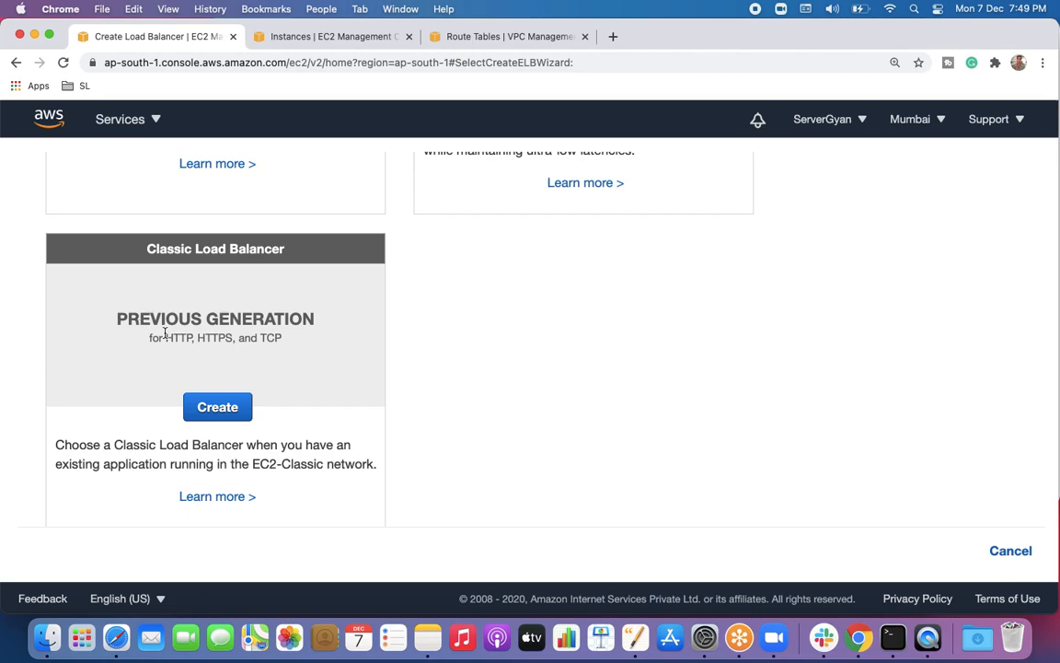
drag(120, 319, 338, 322)
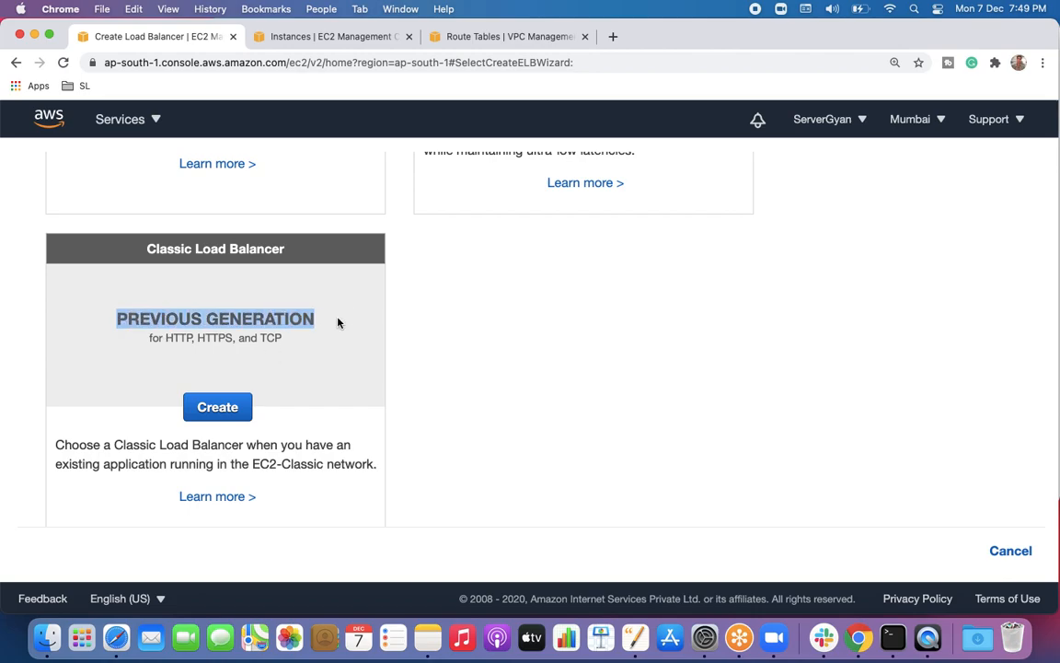
scroll(338, 322, up, 5)
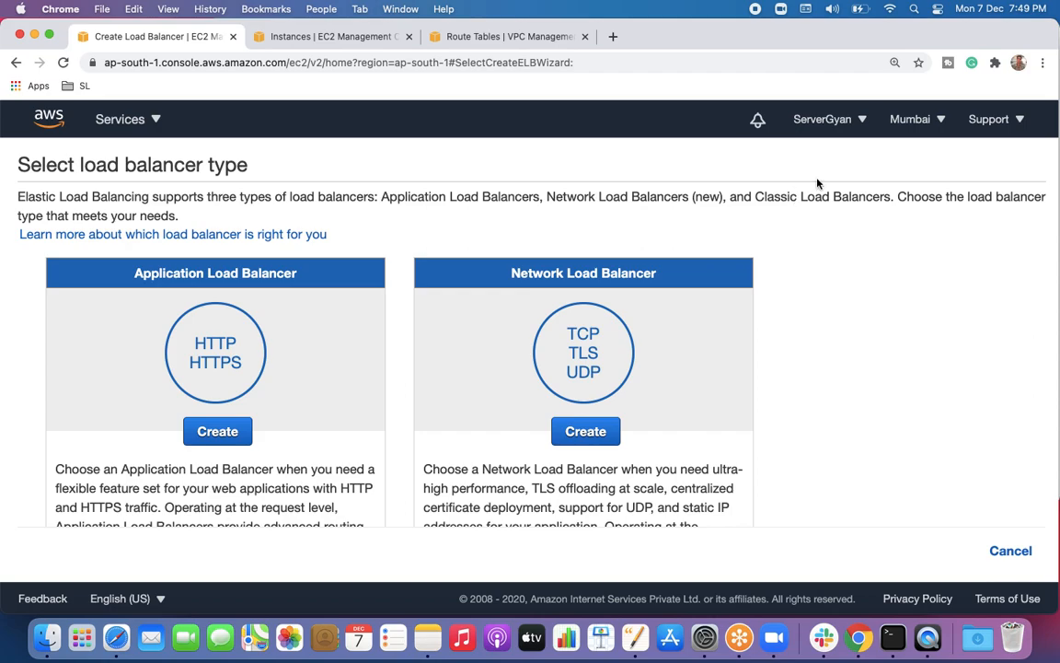
Switch the region back to US East (N. Virginia) and return to the EC2 load balancer list.
click(908, 117)
click(852, 162)
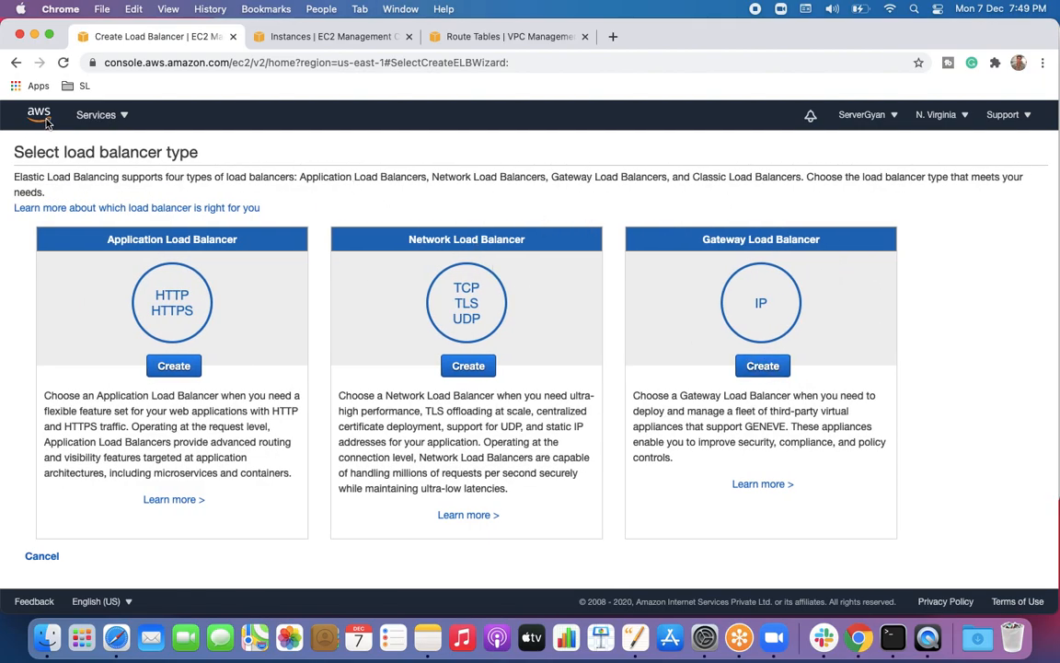
click(103, 115)
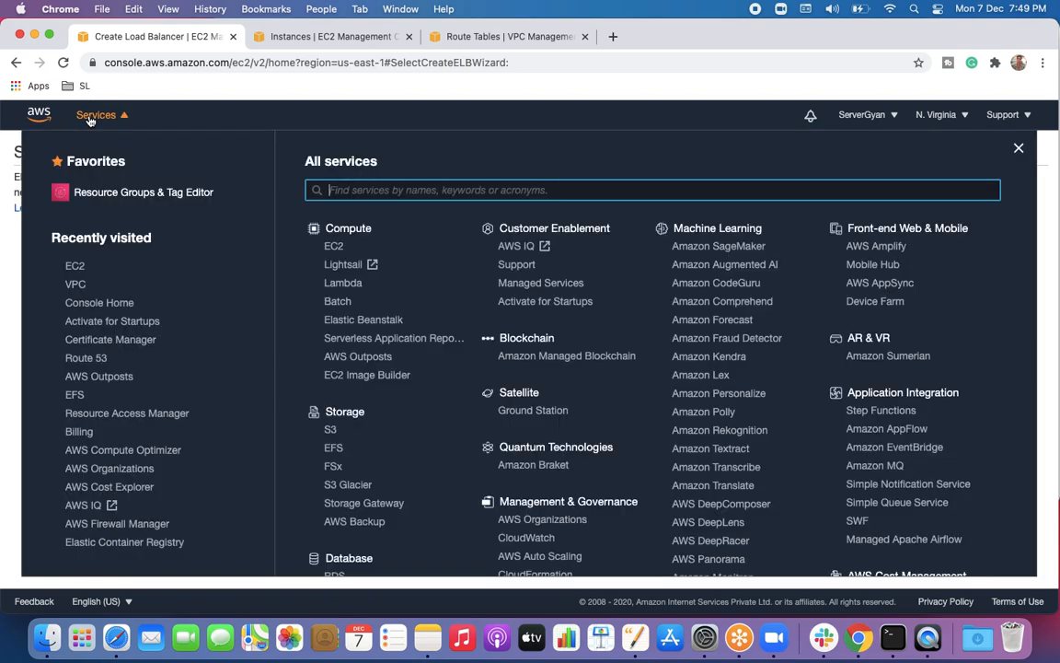
click(76, 268)
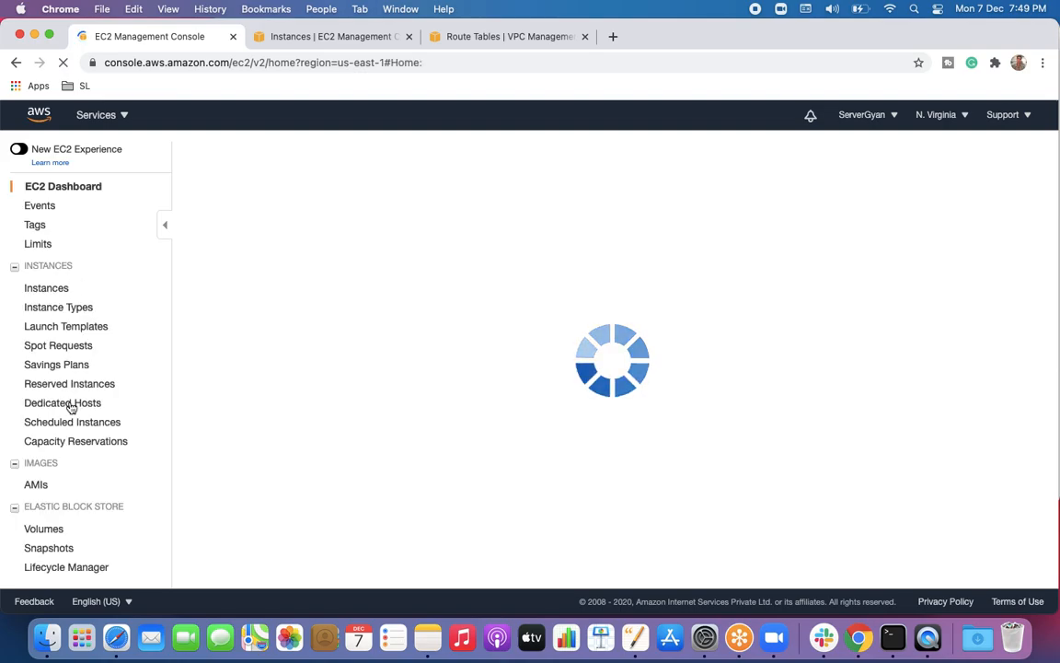
scroll(71, 406, down, 5)
click(69, 495)
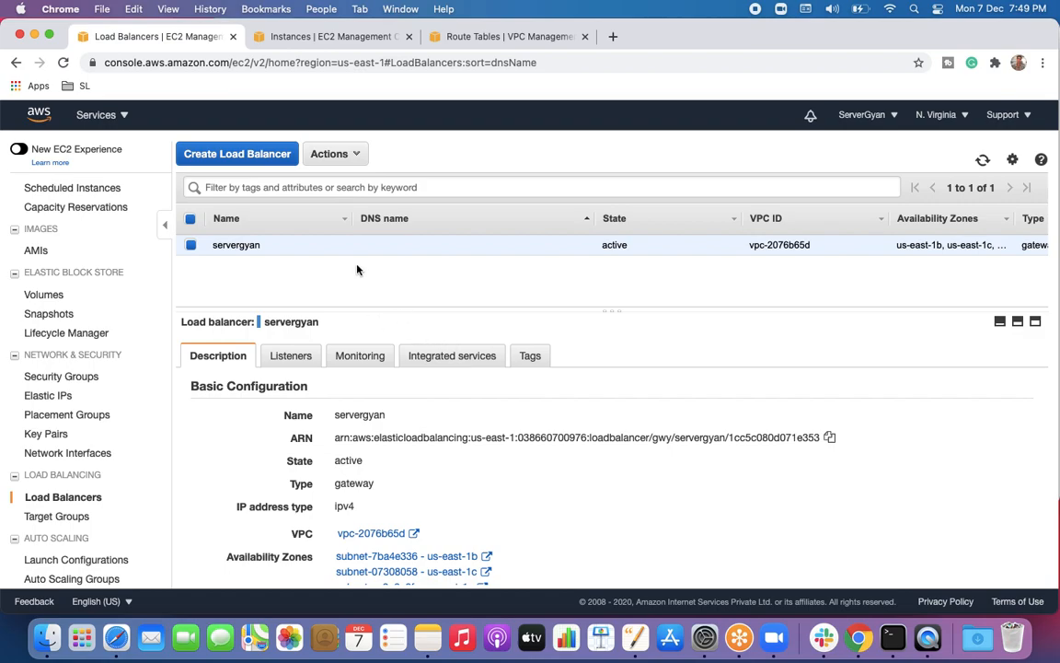
Check the actions available for the servergyan load balancer, and return to the VPC route tables.
click(354, 156)
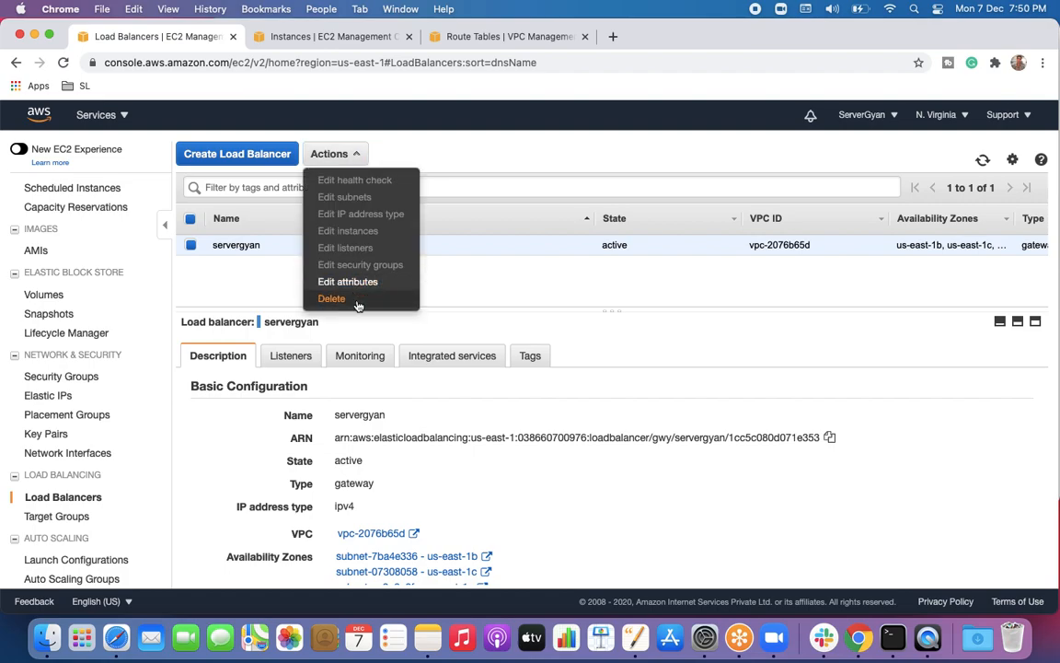
click(474, 39)
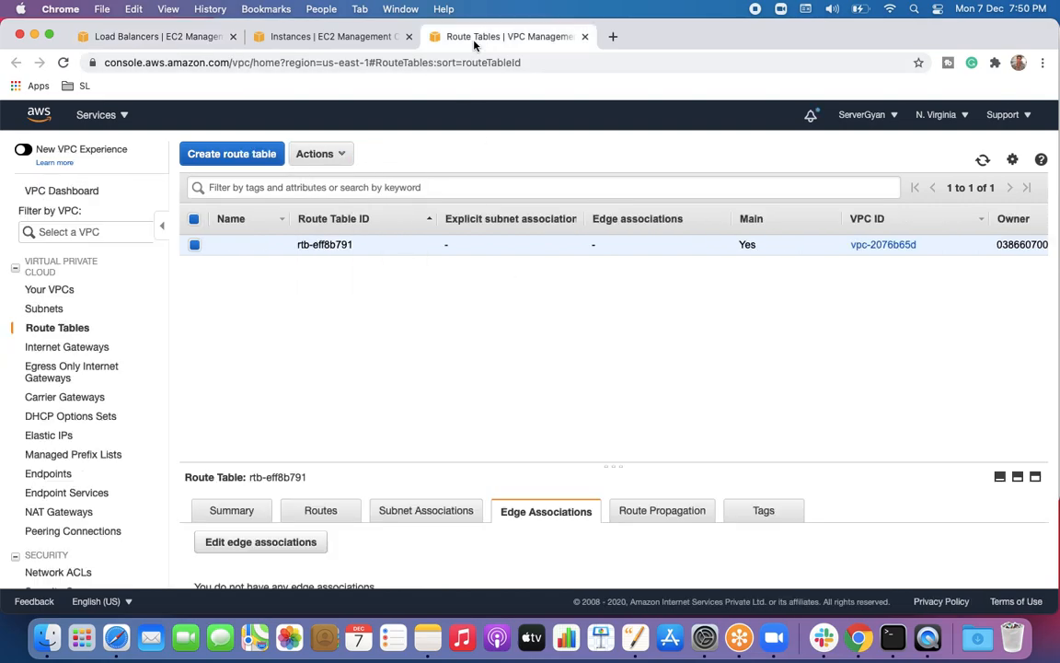
Open the main route table's routes for editing and add a route with destination 10.0.0.0/8.
click(318, 509)
scroll(317, 511, down, 2)
click(246, 479)
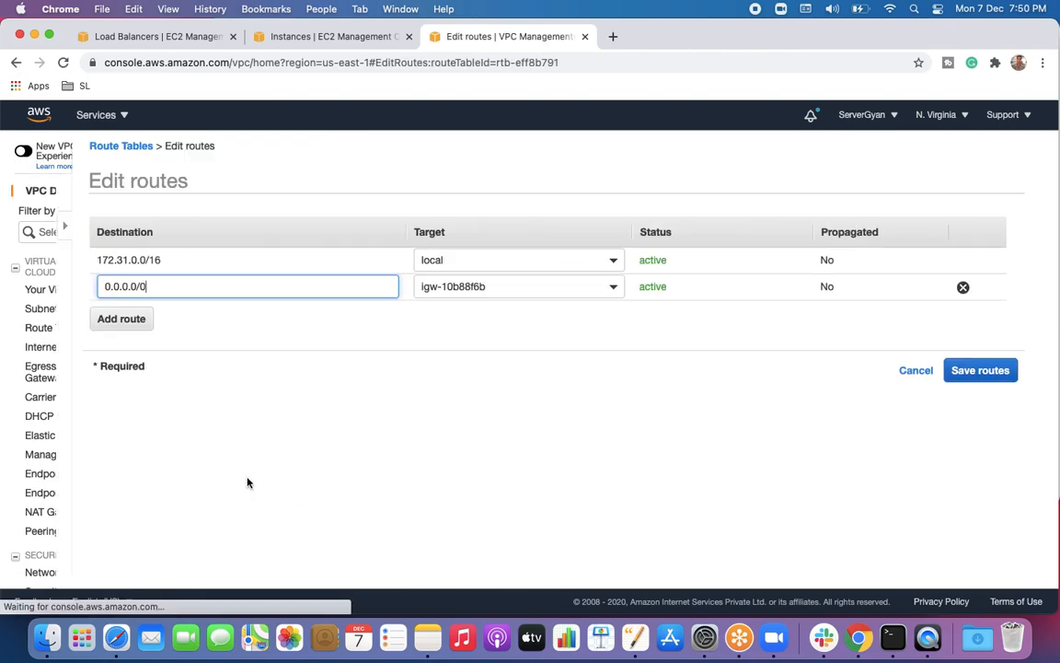
click(68, 324)
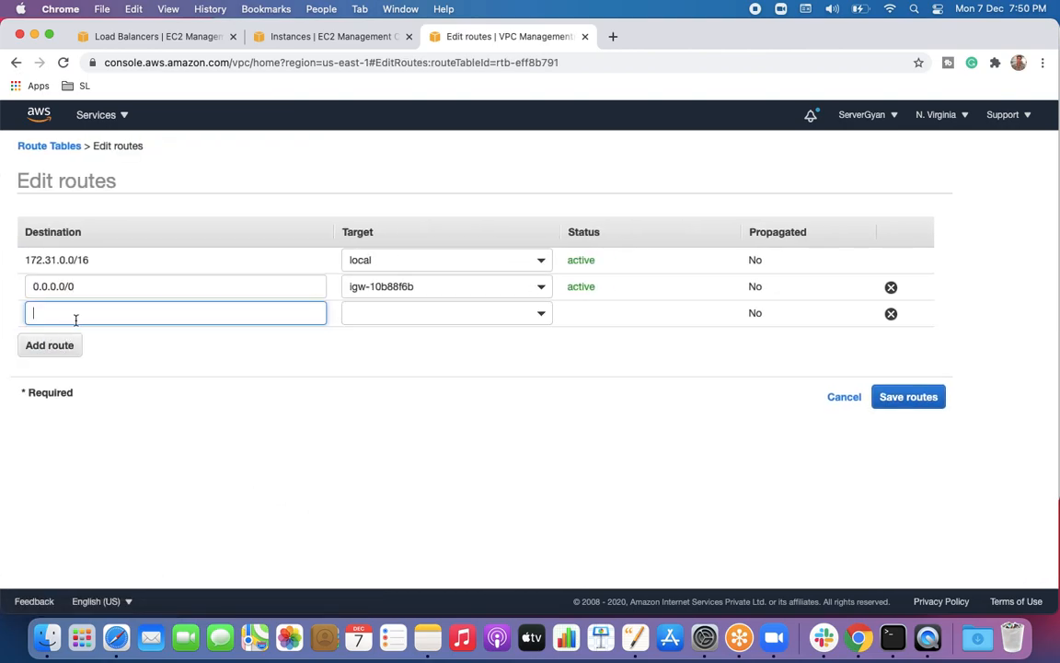
text(10.)
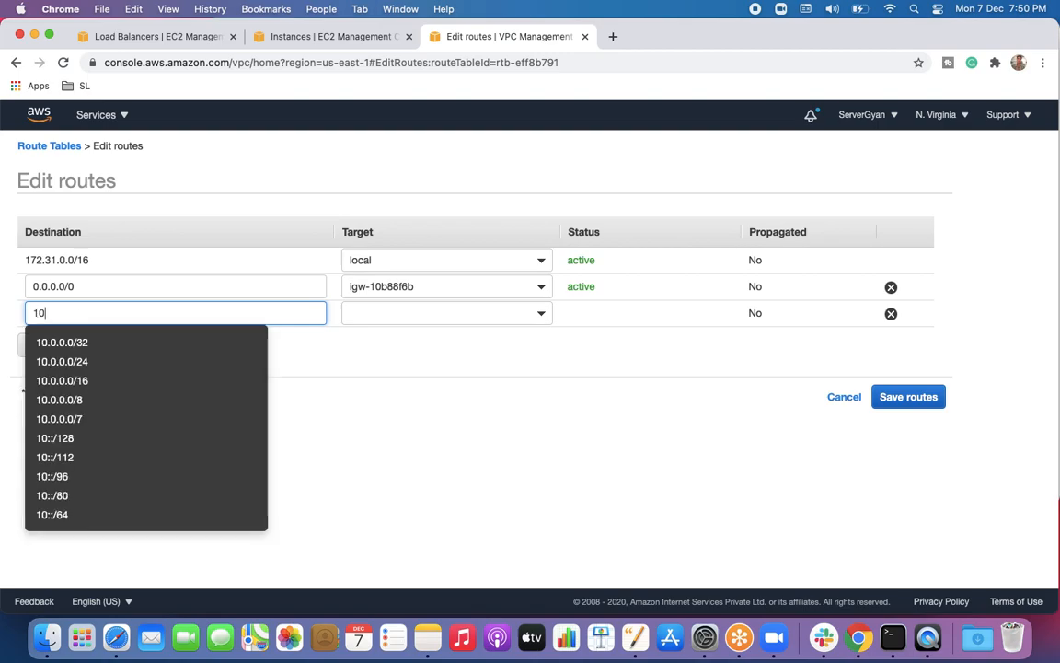
click(64, 400)
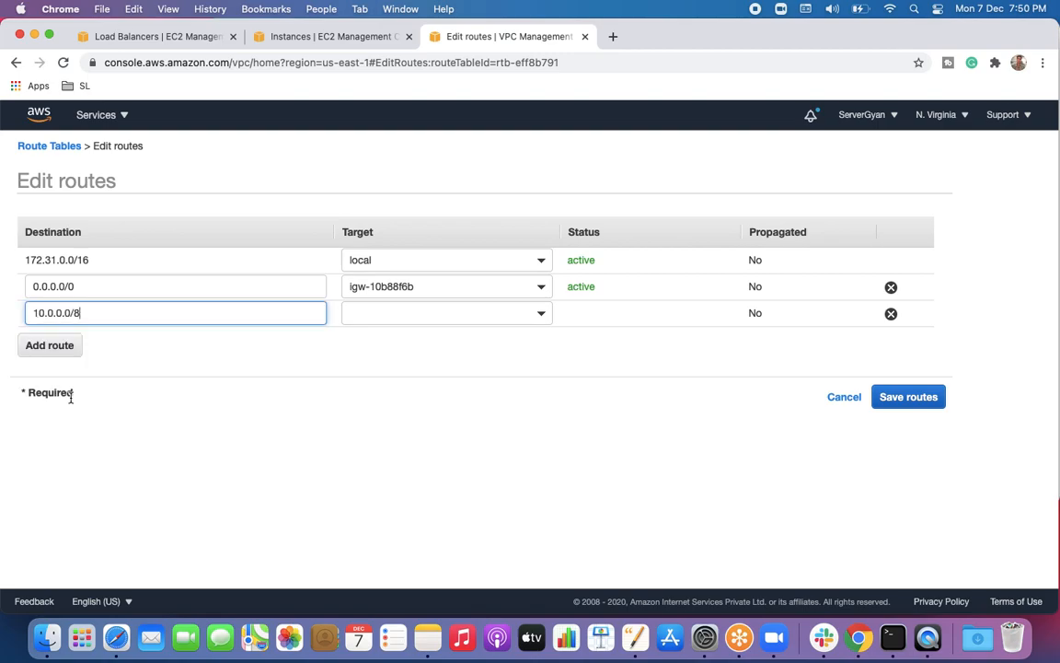
Try Carrier Gateway and Gateway Load Balancer Endpoint as the new route's target, and cancel the route edit.
click(543, 315)
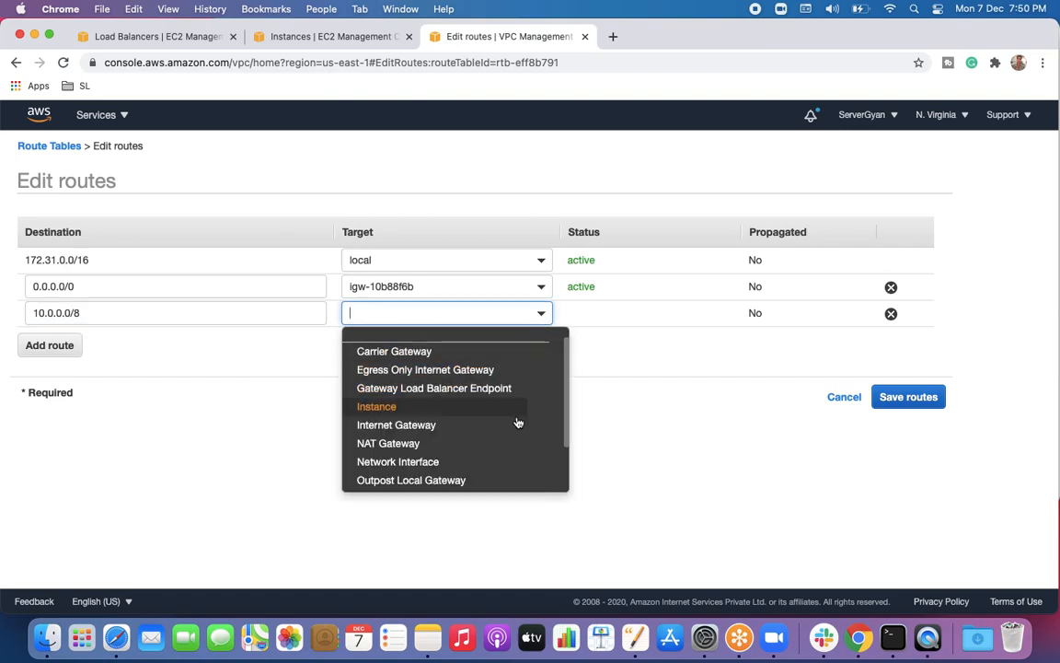
scroll(517, 424, down, 3)
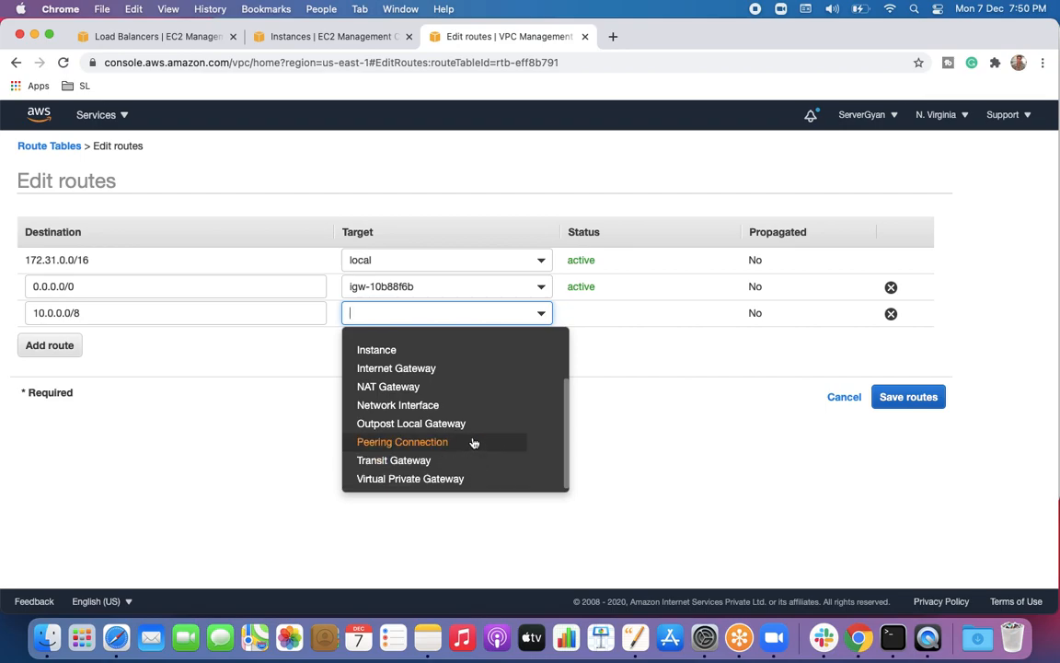
scroll(473, 424, up, 3)
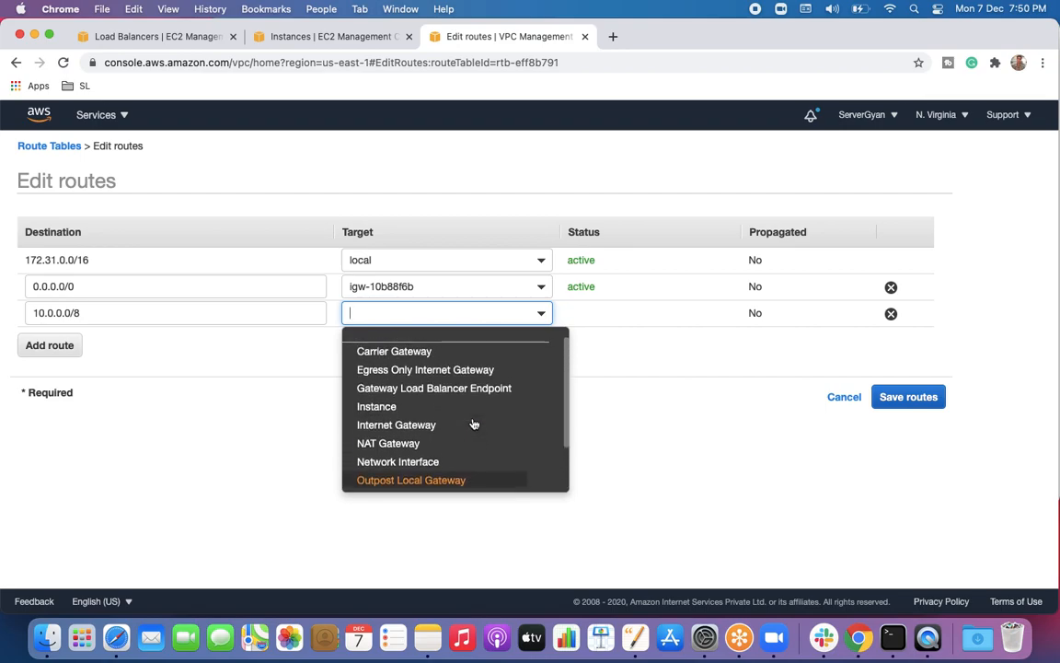
click(459, 355)
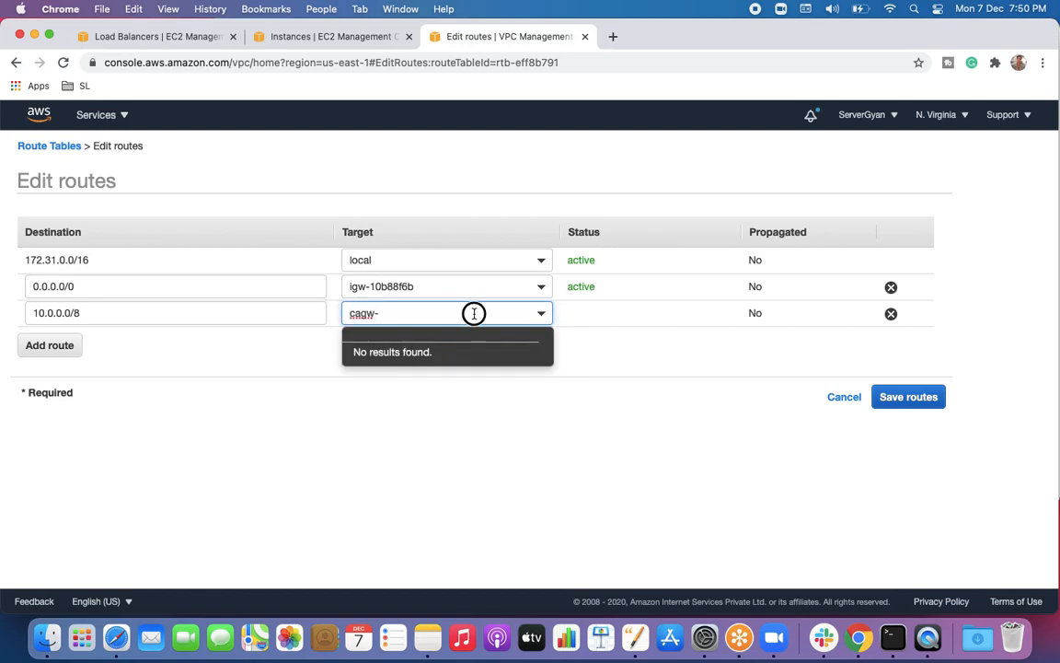
key(BackSpace)
key(BackSpace)
key(BackSpace)
key(BackSpace)
key(BackSpace)
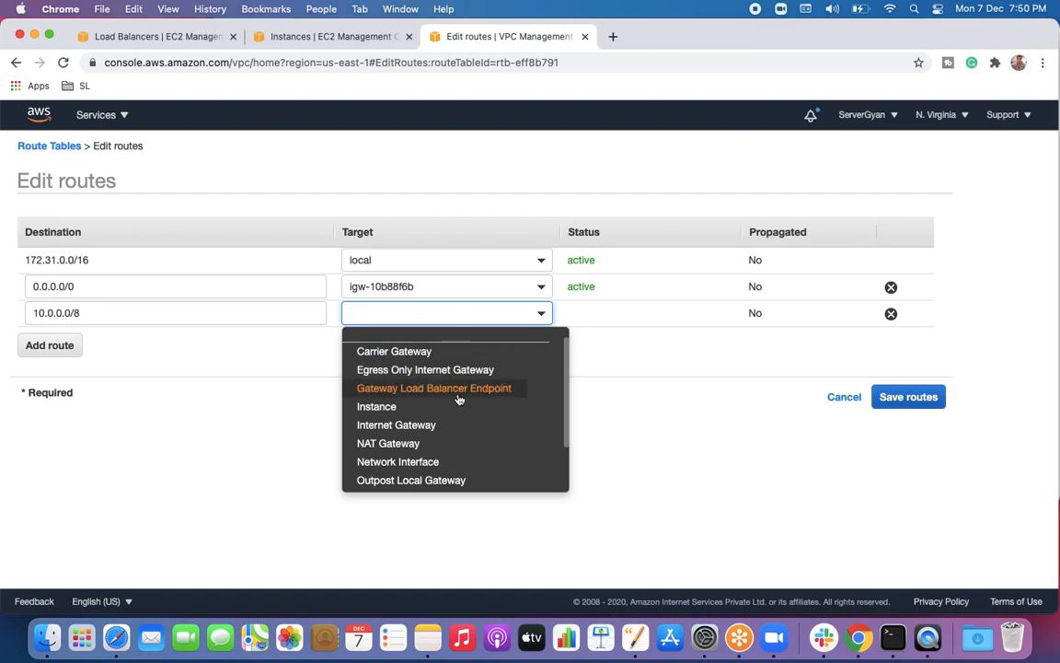
text(vpce-)
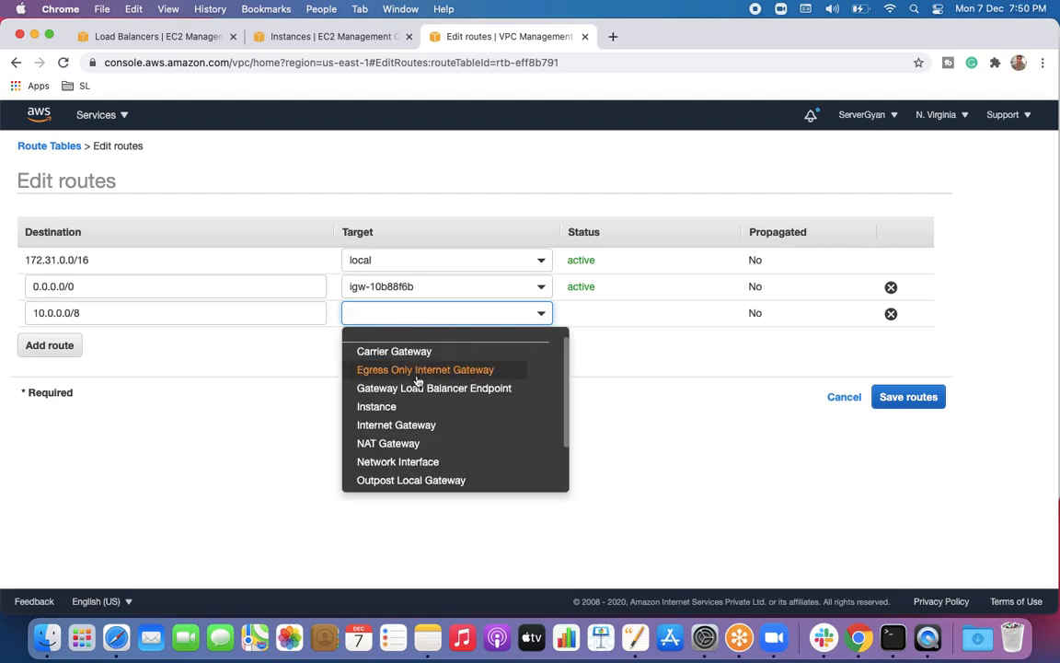
click(847, 403)
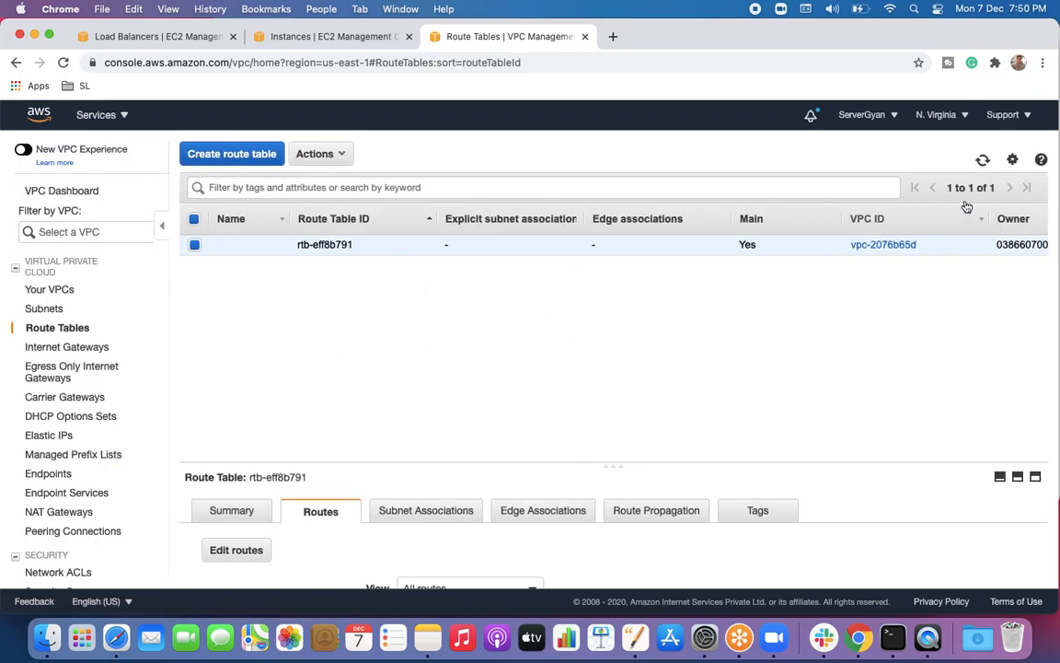
Refresh the route tables, reopen the route editor and add a 10.0.0.0/8 destination route again.
click(982, 161)
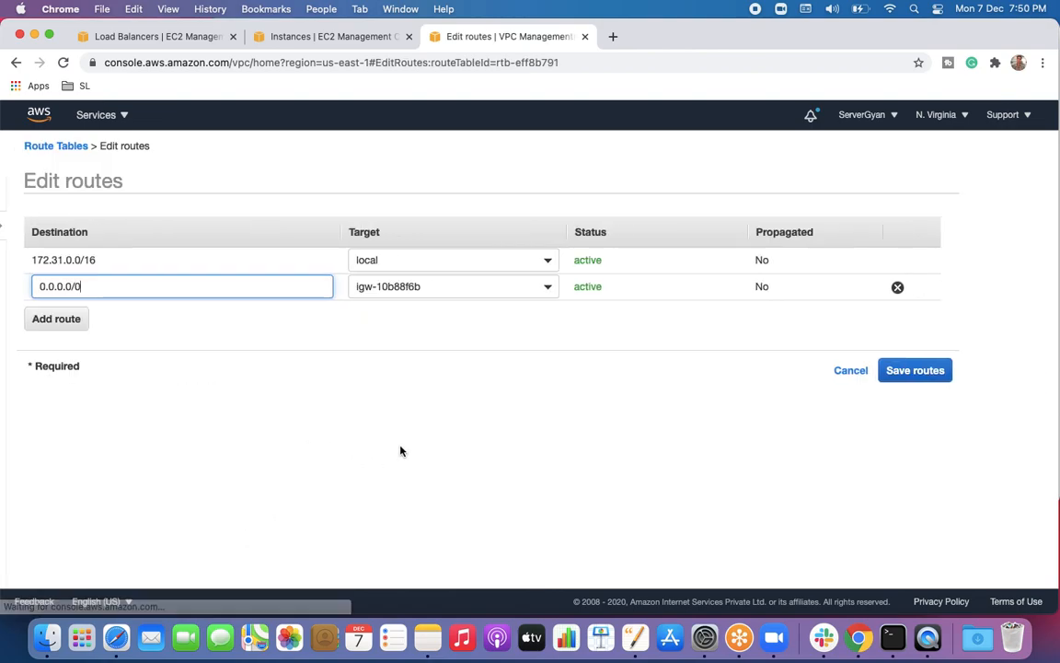
click(541, 292)
click(343, 427)
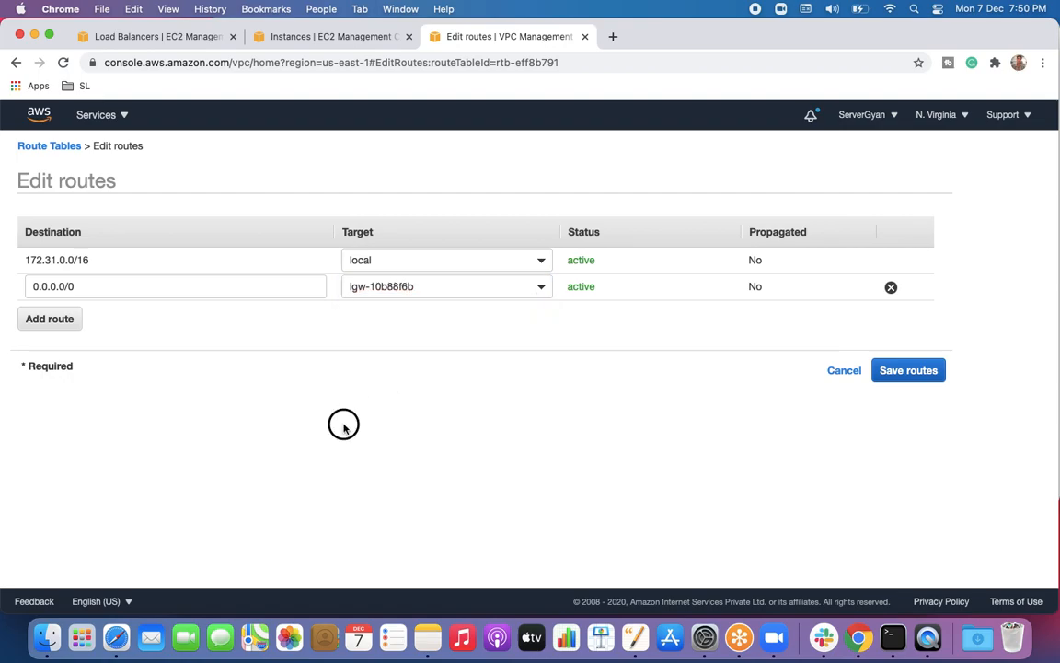
click(69, 318)
text(10.0.0.0)
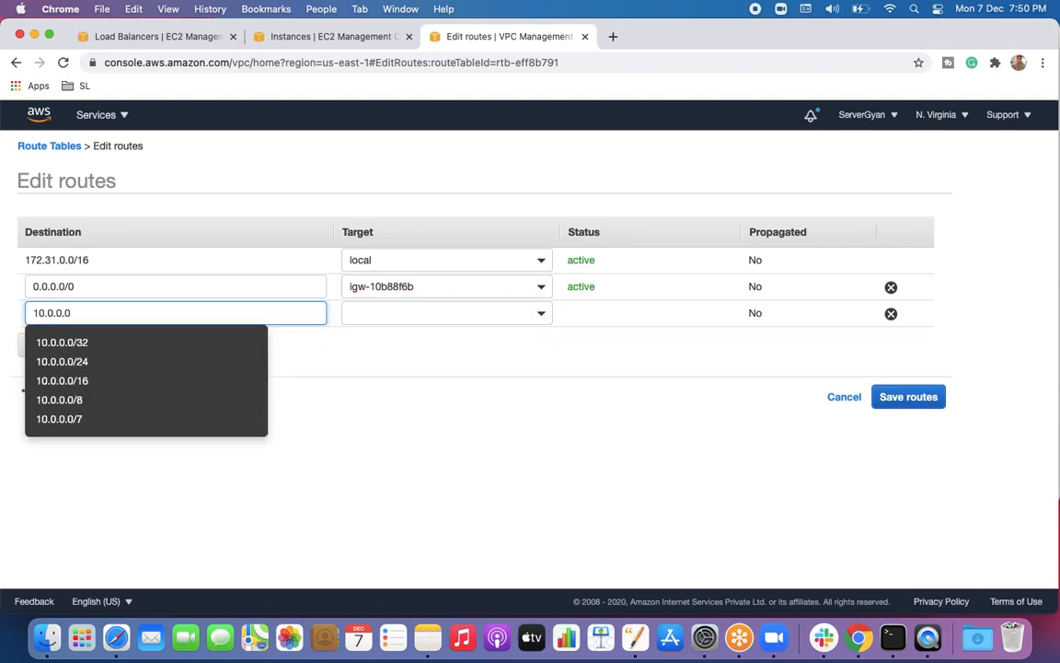
text(/8)
click(178, 384)
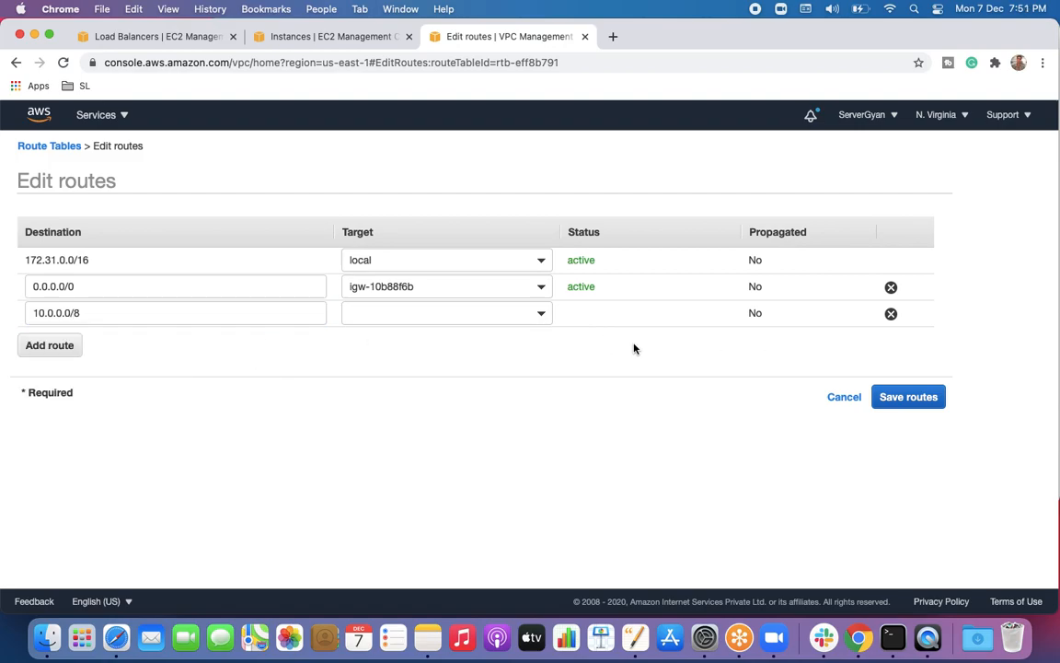
Try to save the 10.0.0.0/8 route with a Gateway Load Balancer Endpoint target (vpce-), and cancel the edit.
click(544, 315)
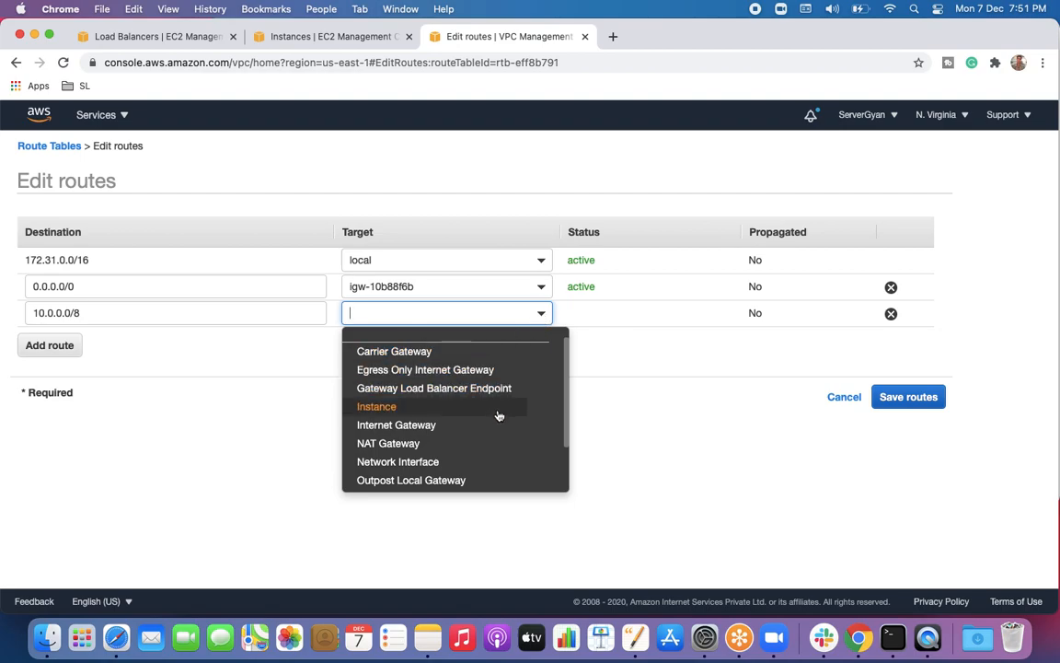
scroll(500, 455, down, 3)
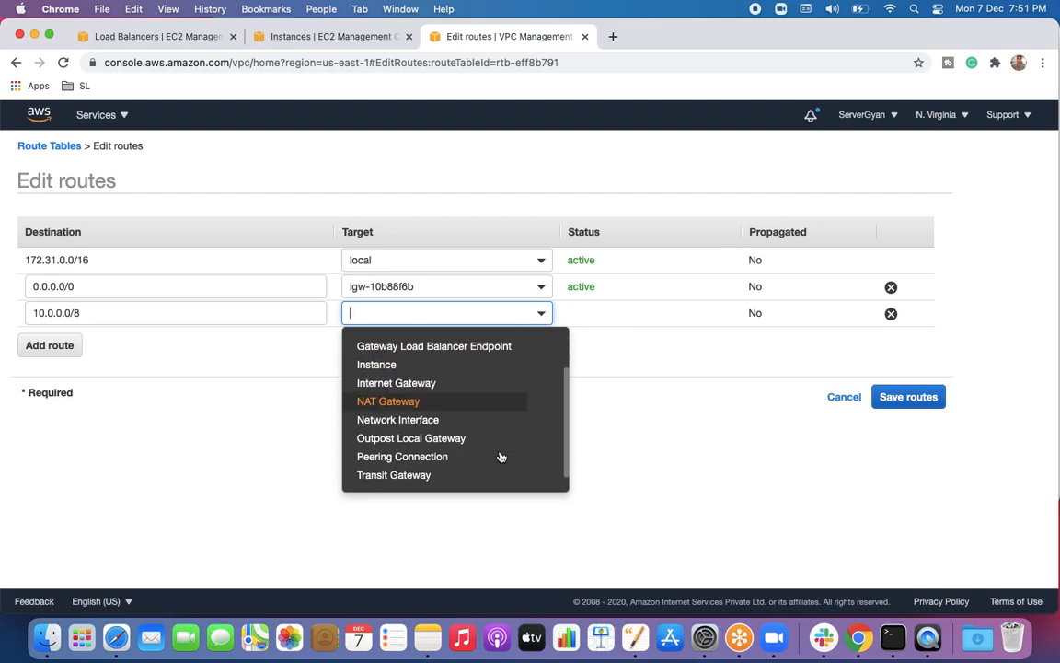
scroll(483, 469, down, 1)
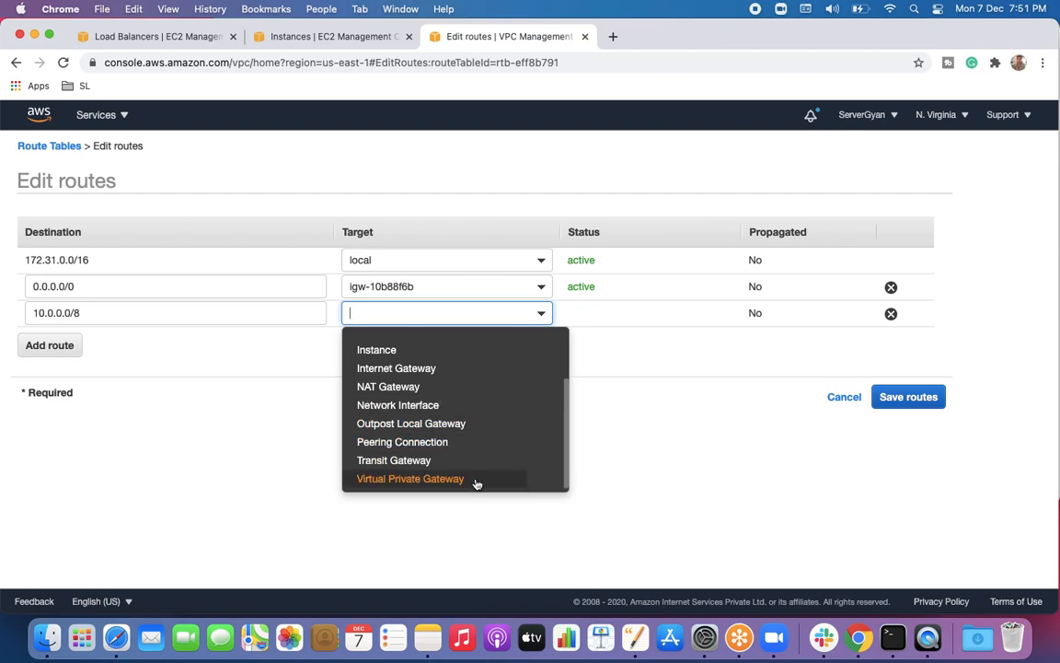
scroll(473, 405, up, 3)
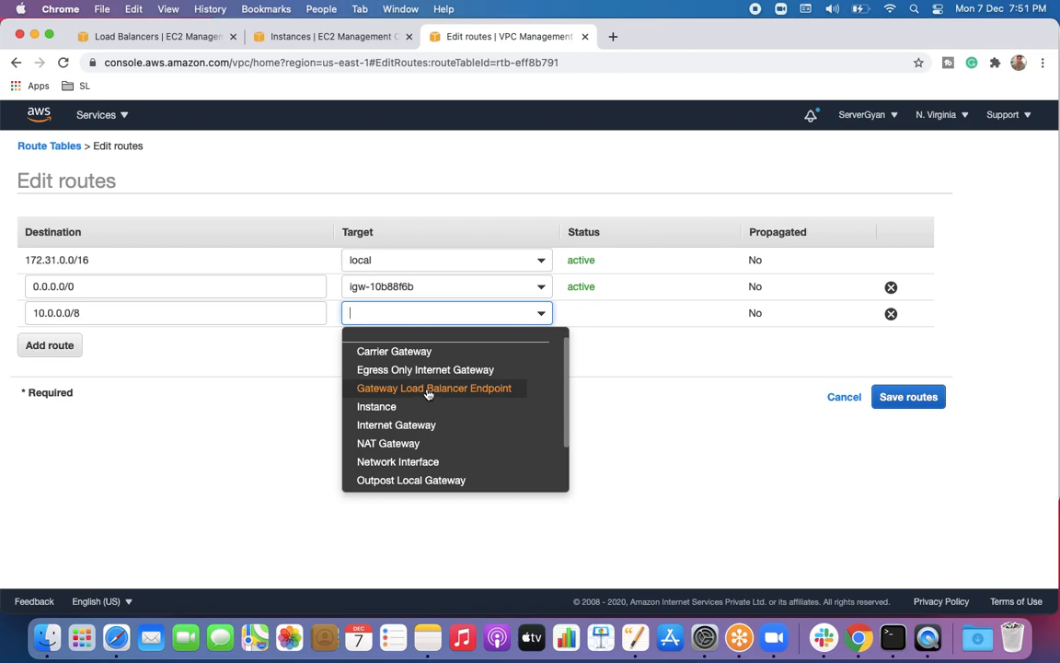
text(vpce-)
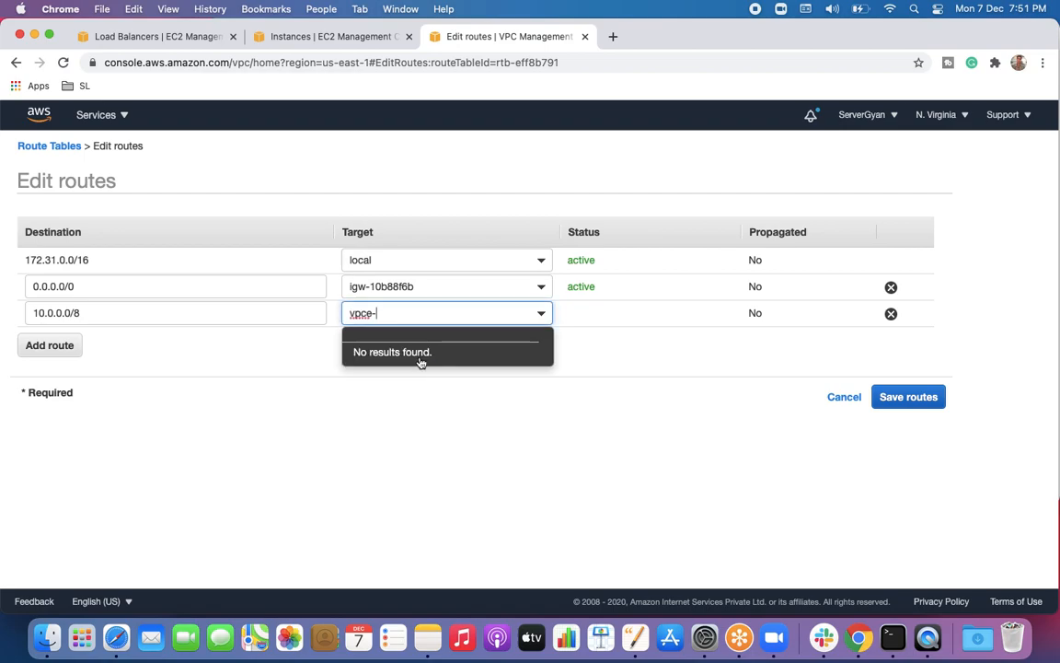
click(895, 398)
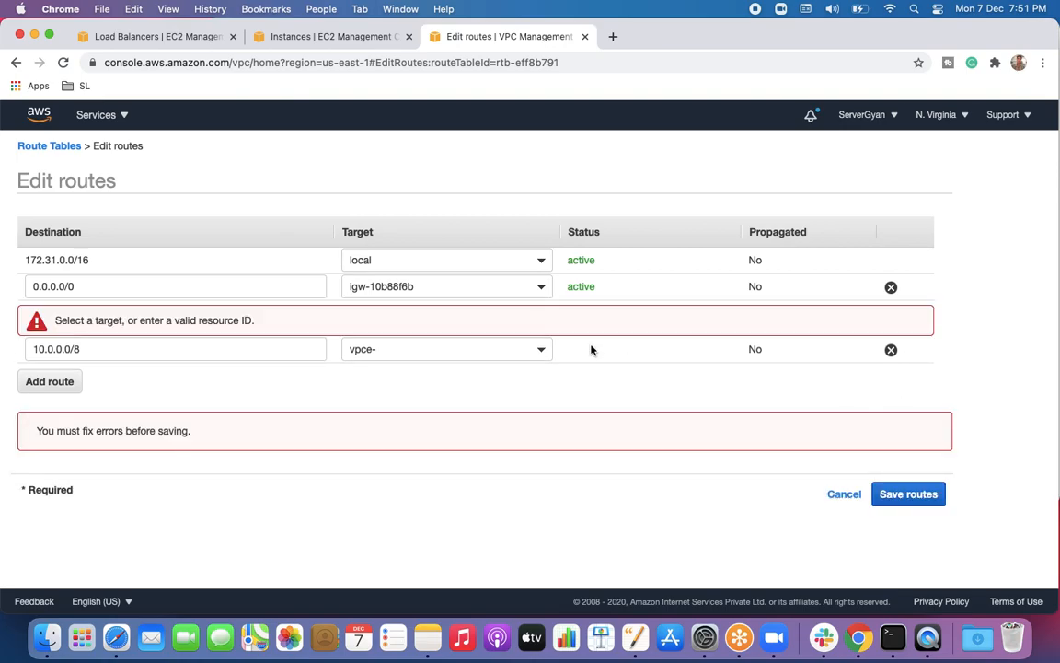
click(539, 351)
click(845, 495)
click(845, 495)
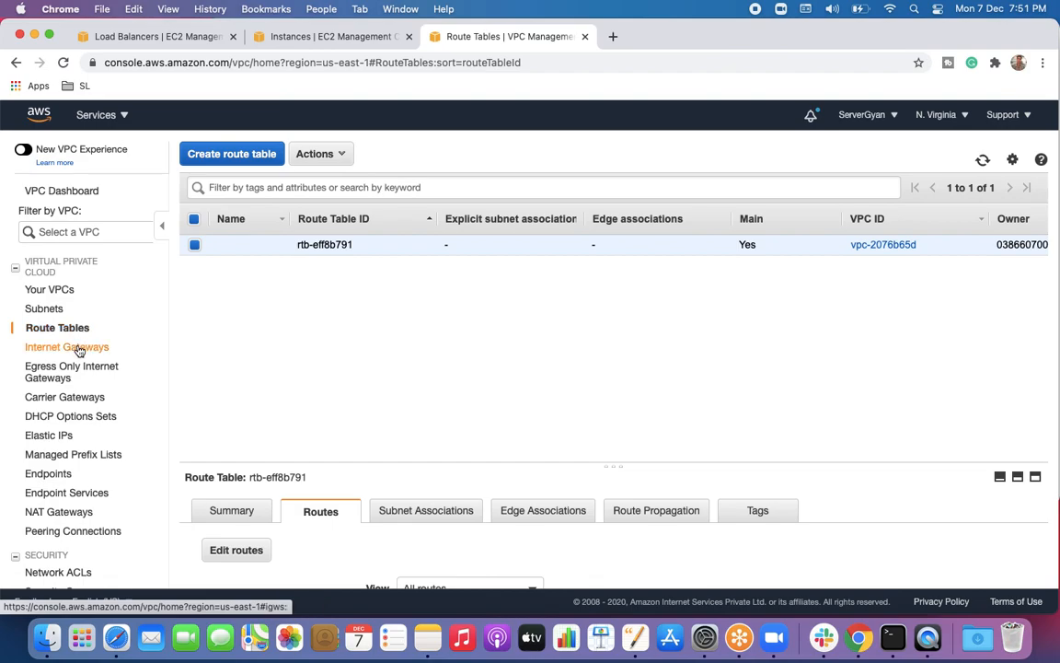
Return to the EC2 instances and review the details of the IP Load Balancer instance.
scroll(89, 440, down, 1)
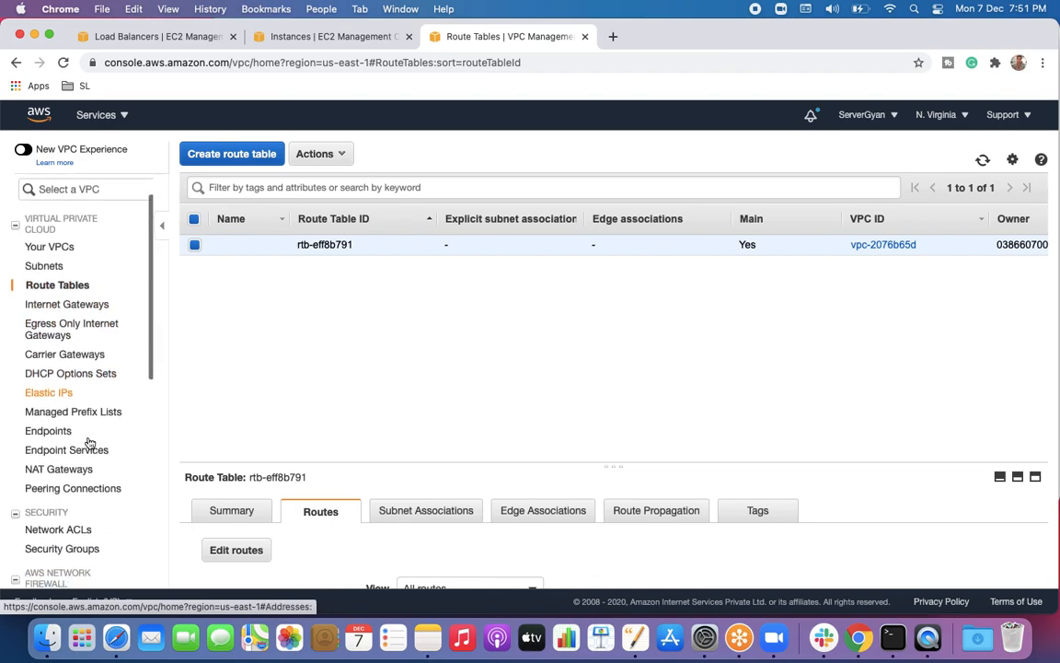
scroll(89, 442, up, 1)
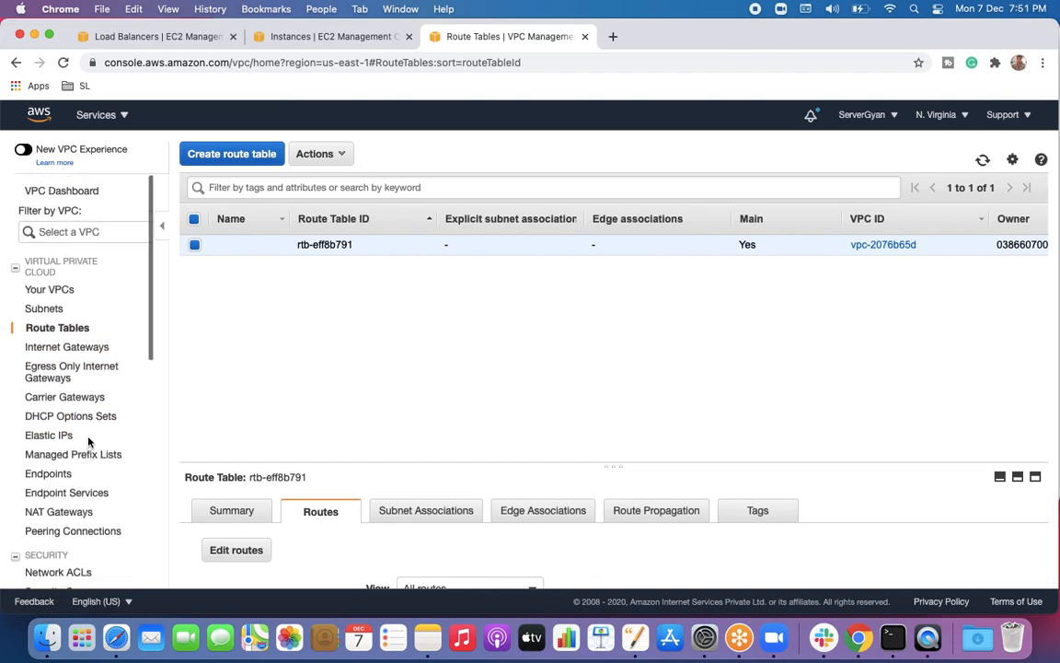
click(281, 36)
click(434, 274)
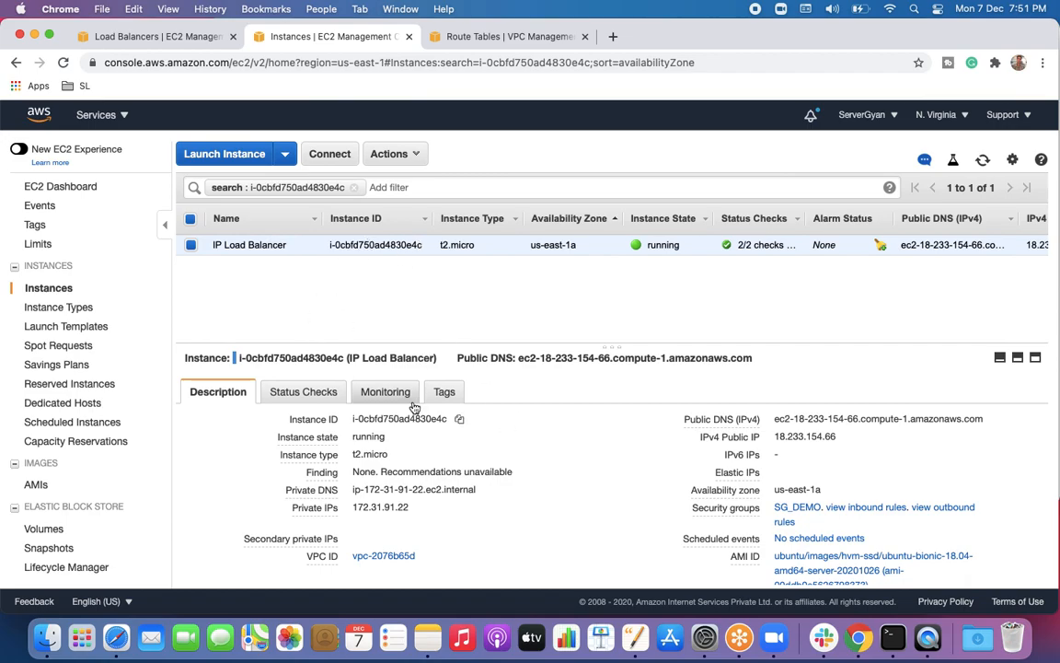
Check the servergyan load balancer's listener and open its forwarding target group demo-TG.
click(194, 39)
click(289, 350)
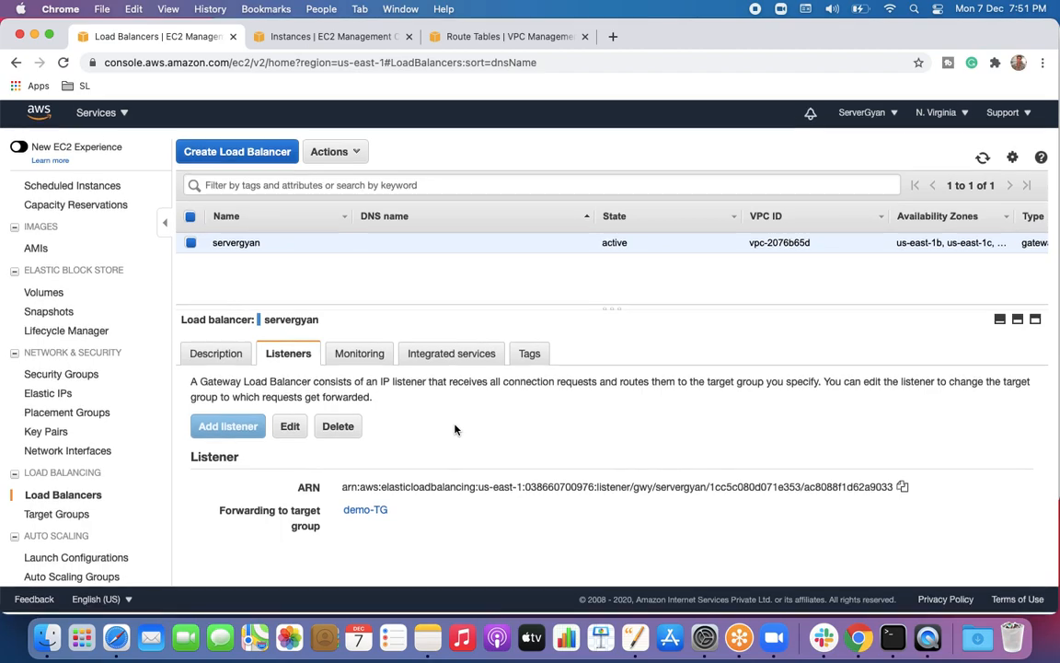
click(366, 514)
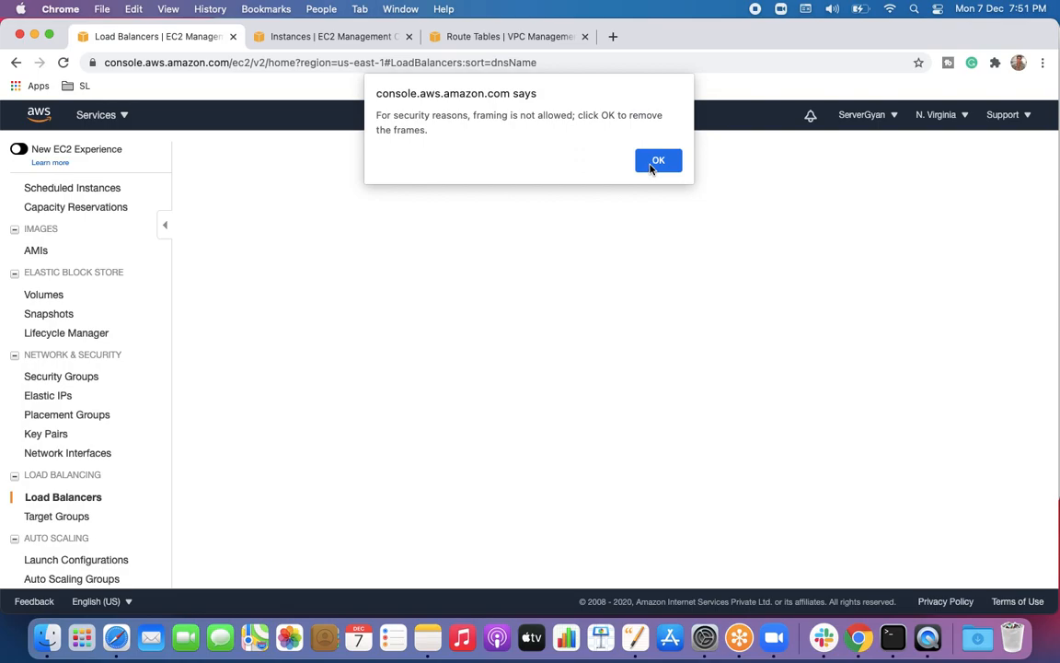
click(655, 164)
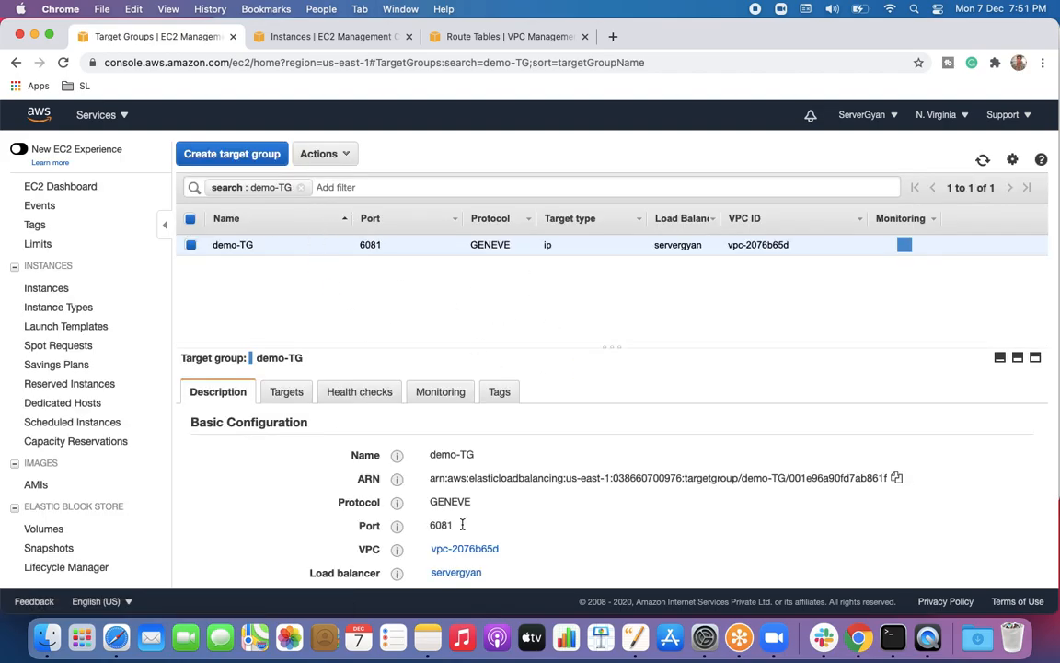
Examine demo-TG's basic configuration, and the health status and port of its registered targets.
scroll(474, 507, down, 2)
scroll(474, 506, up, 2)
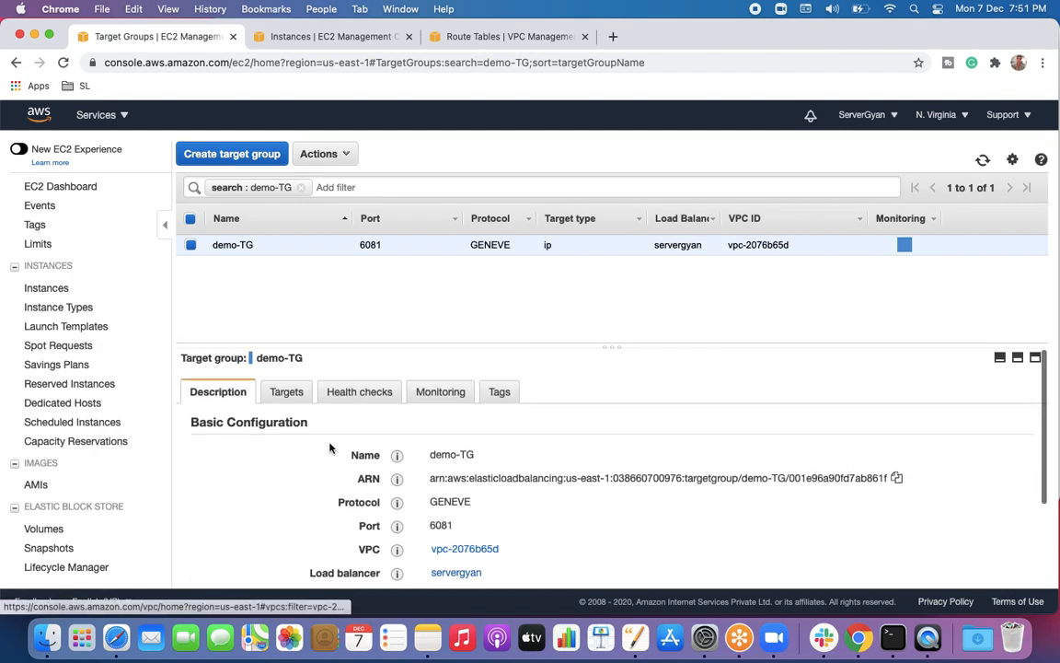
click(284, 391)
scroll(559, 520, down, 2)
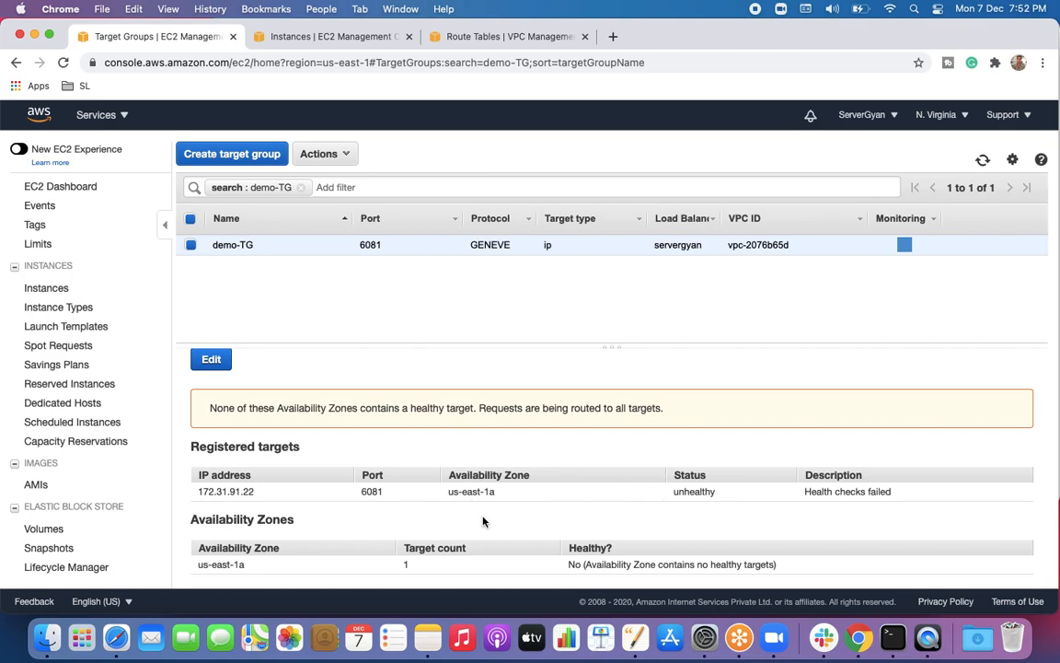
click(363, 491)
drag(362, 491, 409, 495)
Return to the VPC route table, edit its routes and add a new route entry with destination 10.0.0.0/8.
click(304, 37)
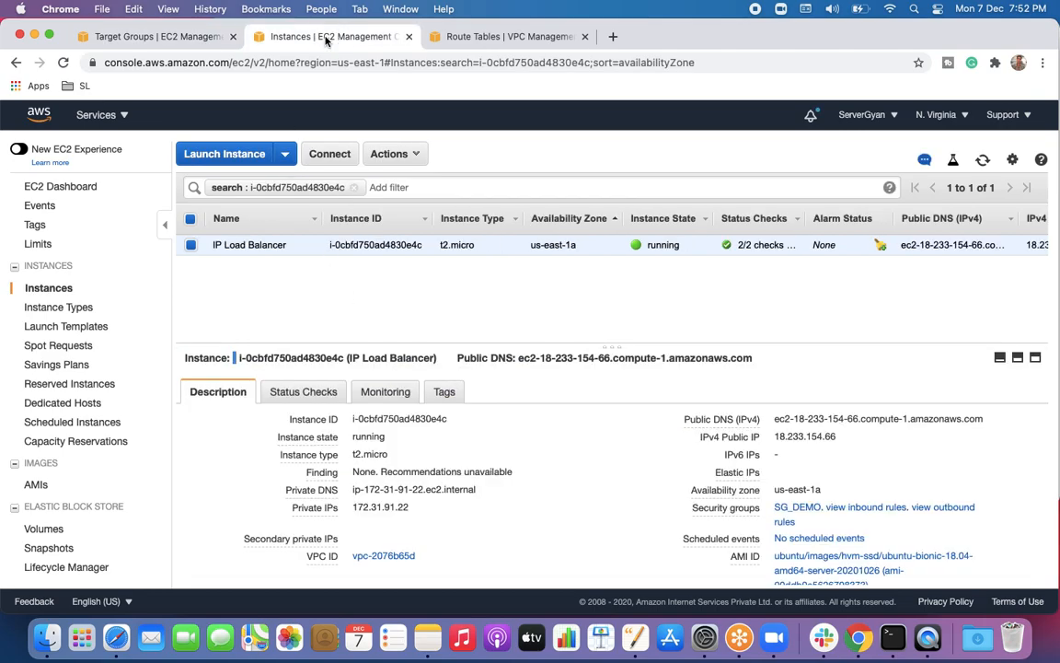
click(476, 37)
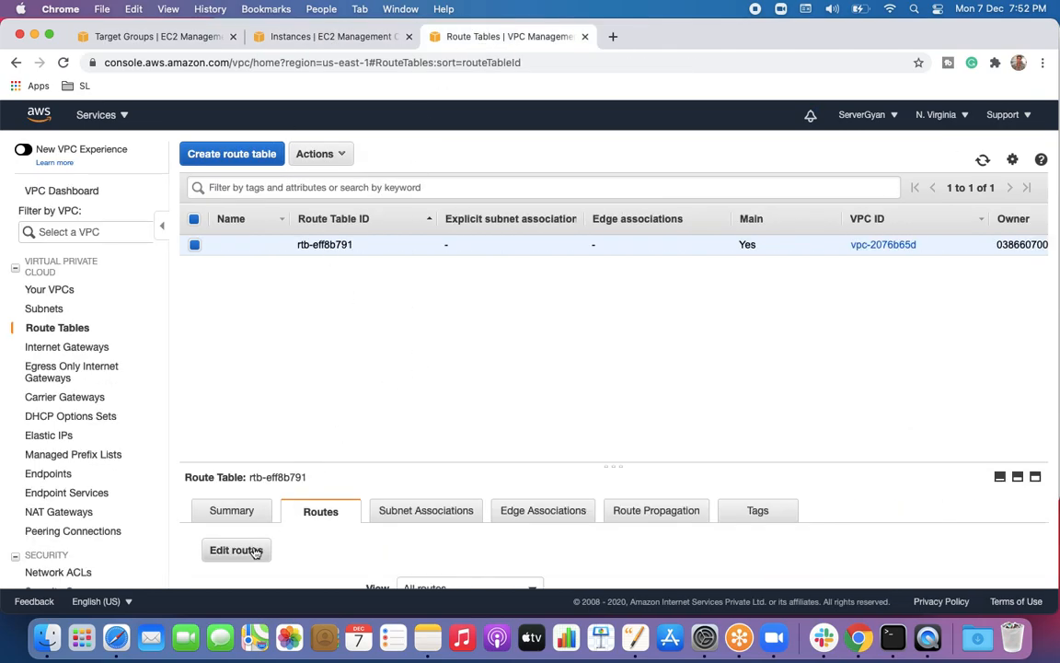
click(241, 549)
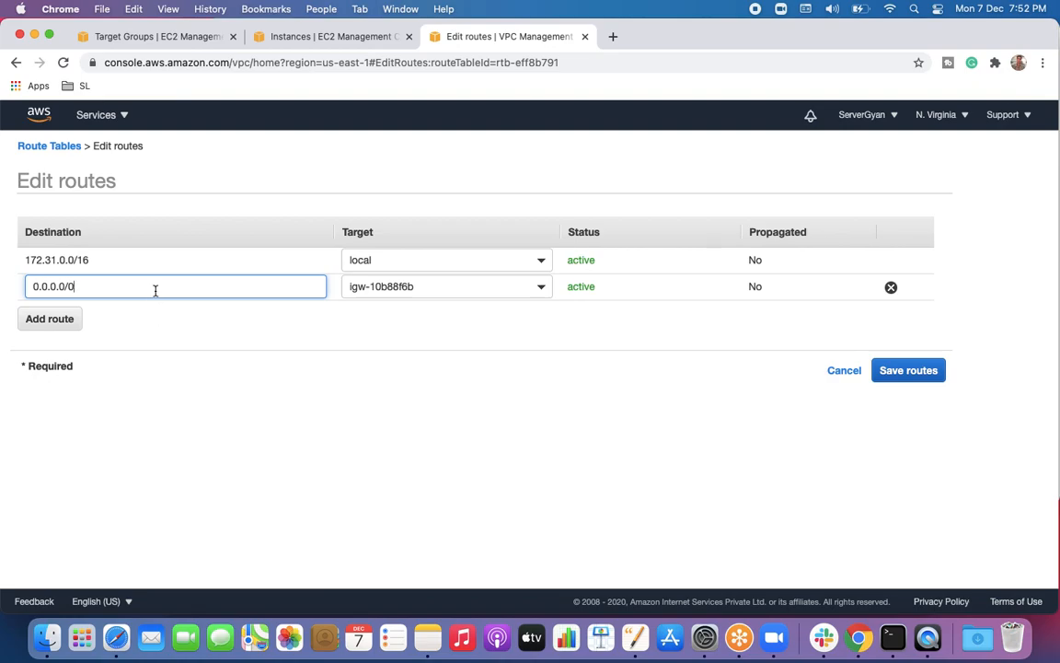
click(63, 323)
text(10.0.0.0/8)
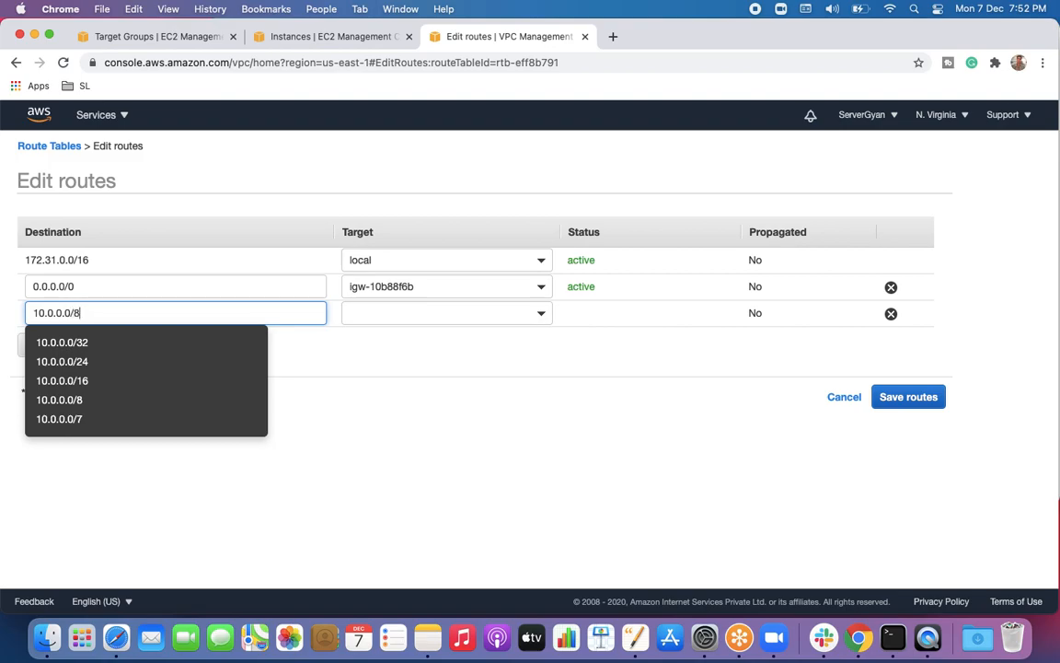
key(Escape)
click(102, 347)
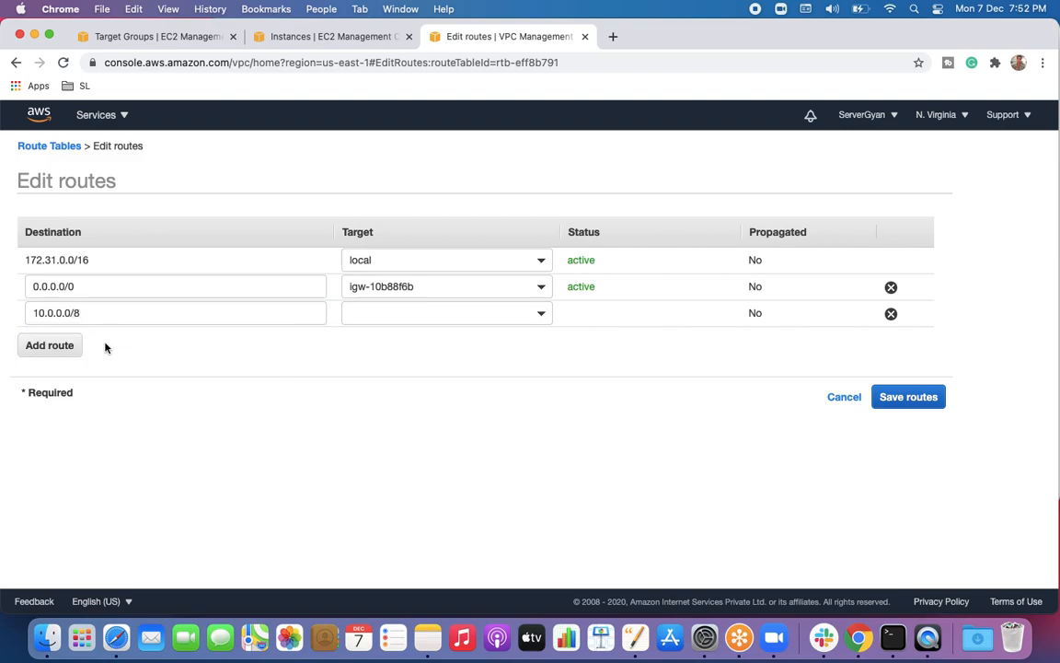
Try to set the 10.0.0.0/8 route's target to an endpoint starting with vpce-, and cancel the route edits.
click(538, 314)
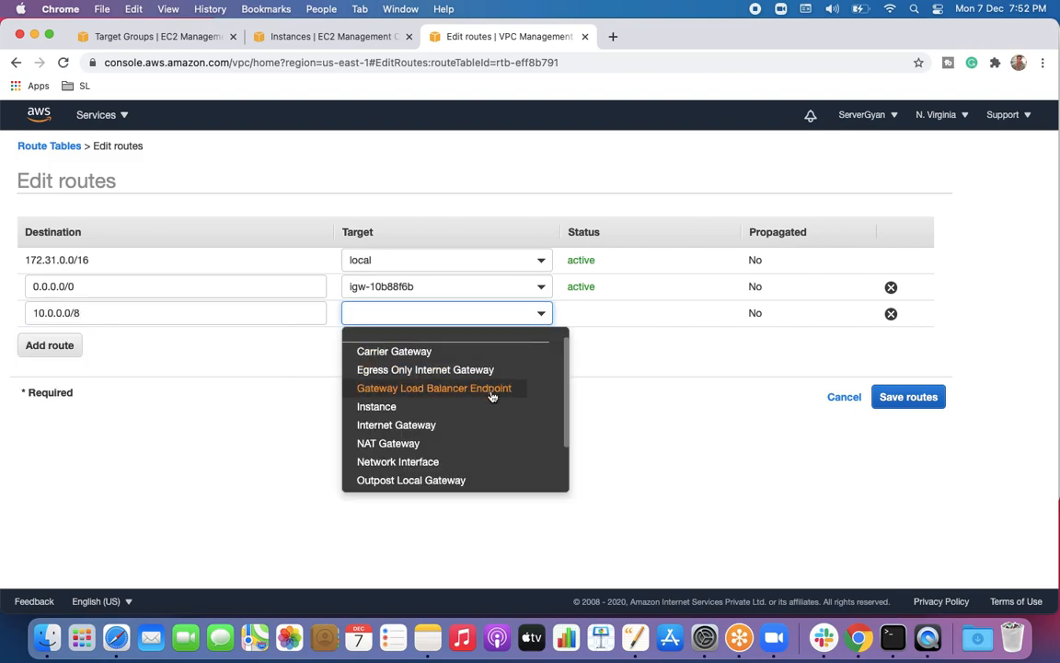
text(vpce-)
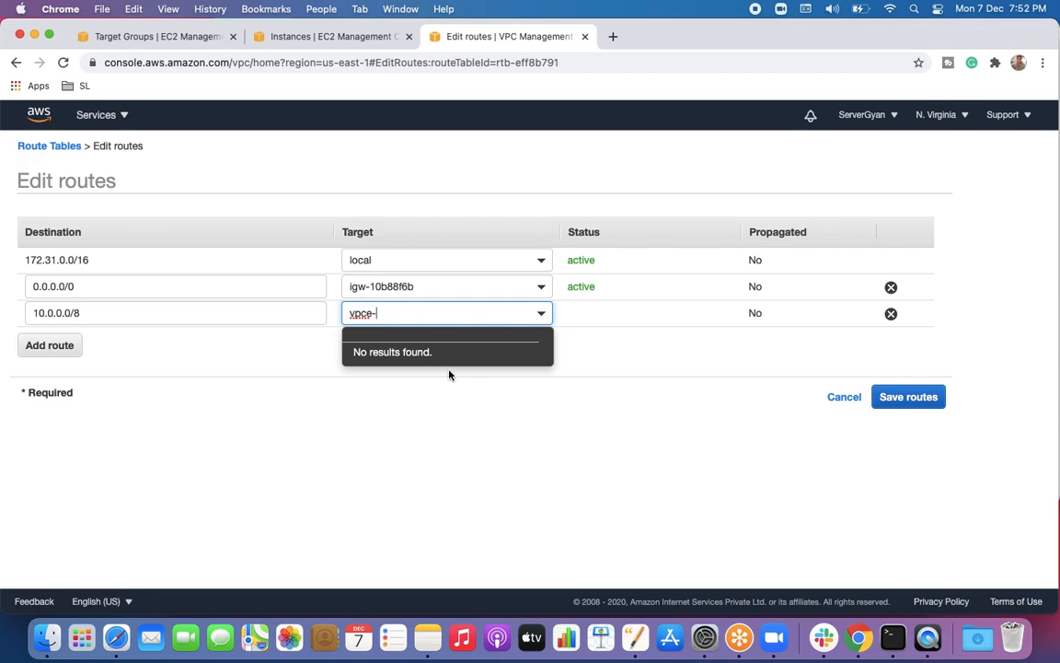
click(850, 398)
click(845, 398)
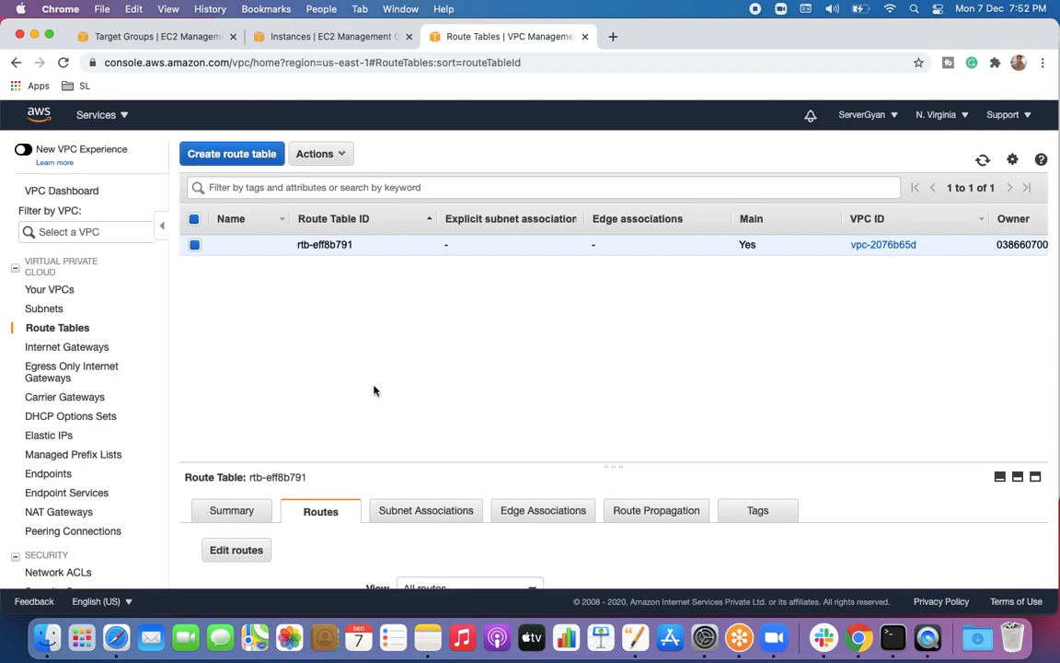
Return to the EC2 load balancers and start creating one to view the available load balancer types.
click(81, 191)
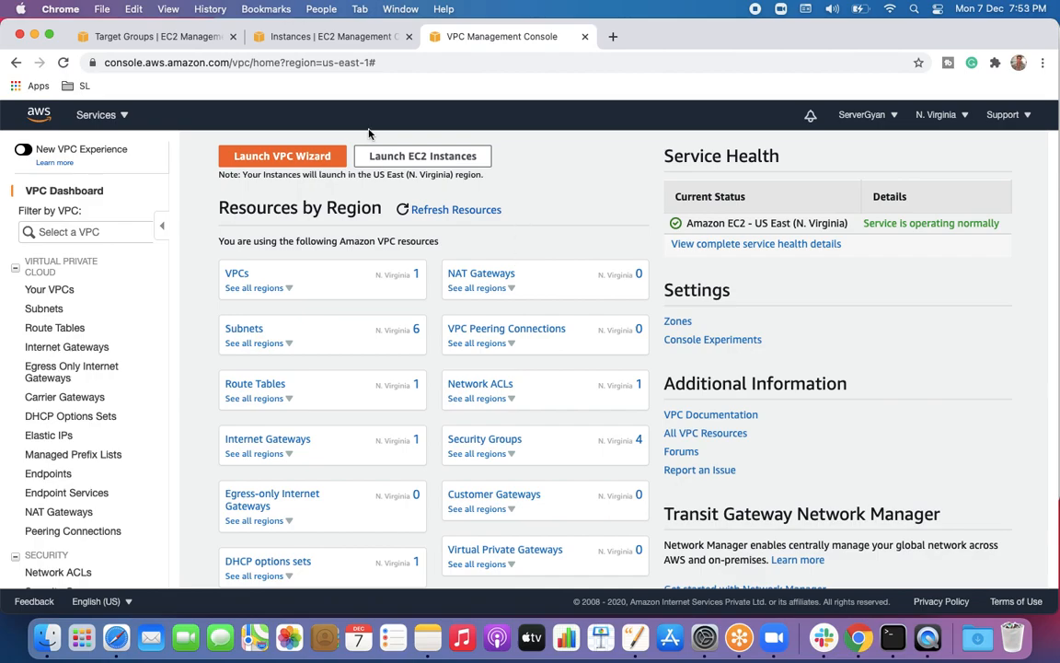
click(282, 37)
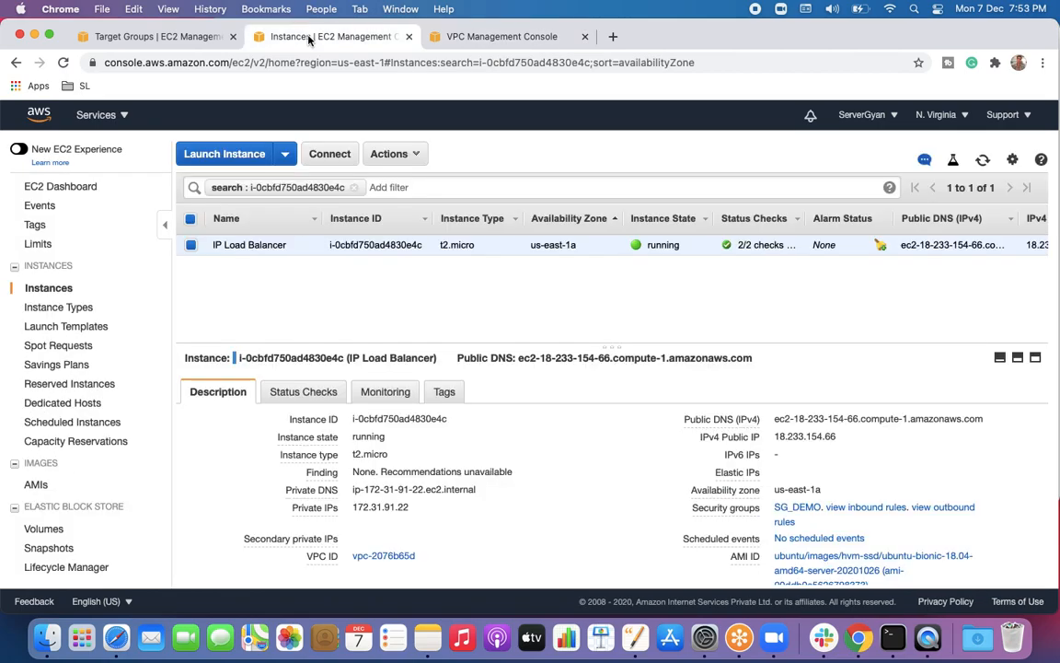
click(182, 37)
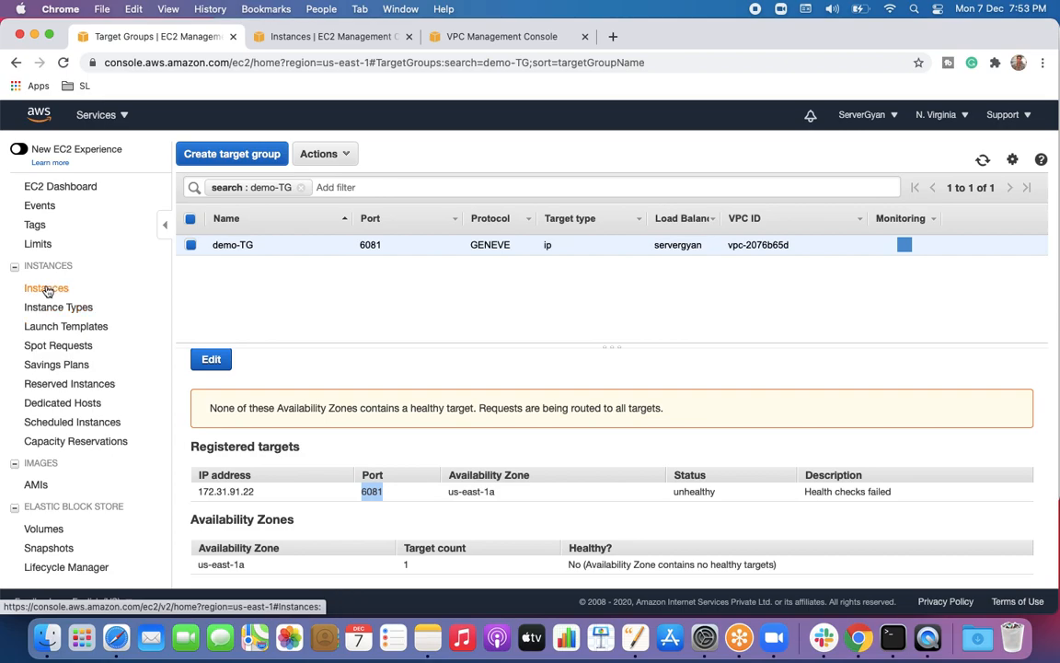
scroll(87, 449, down, 5)
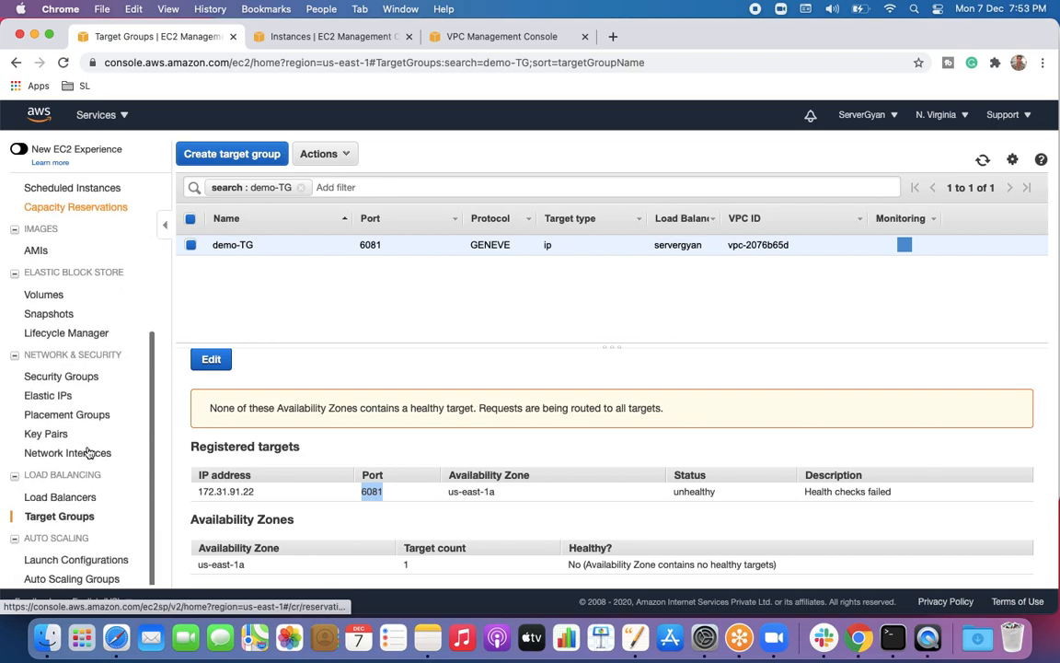
click(71, 500)
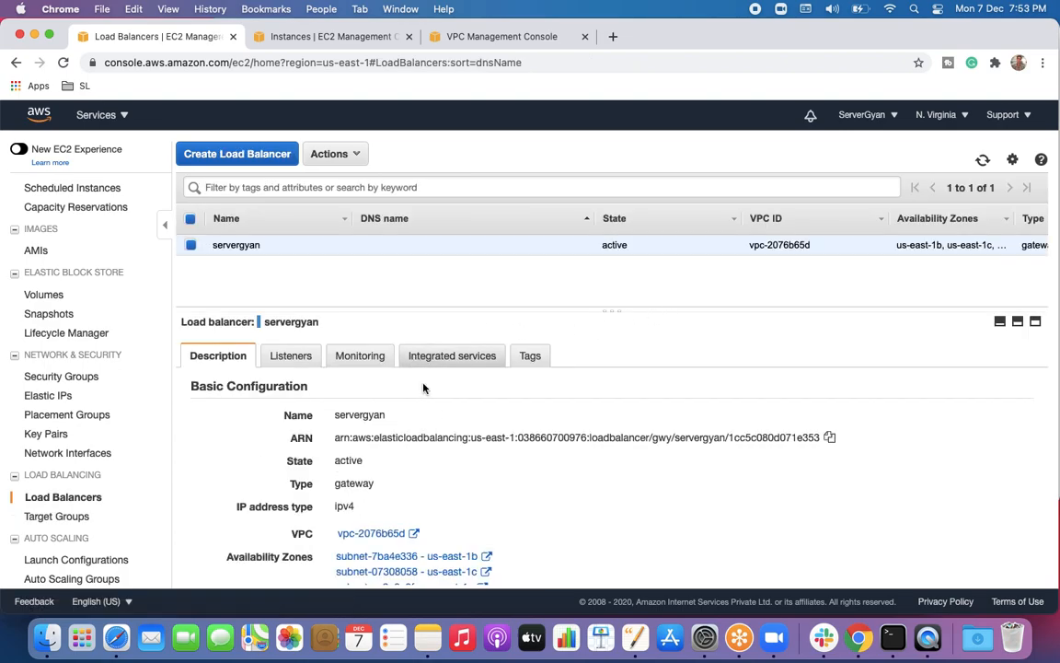
click(255, 165)
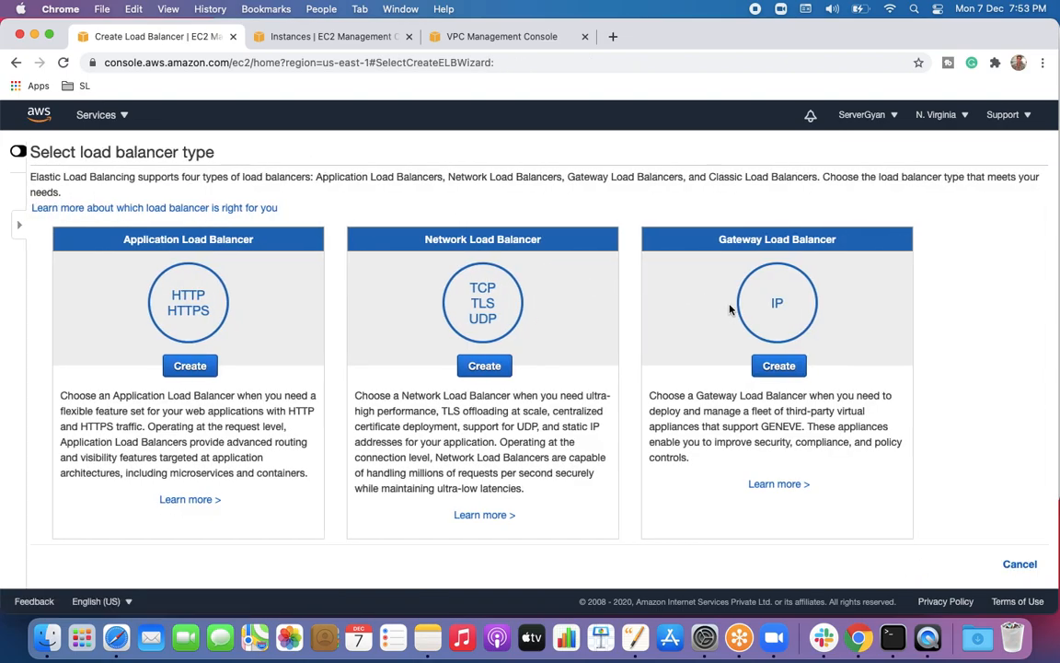
Copy the term GENEVE from the Gateway Load Balancer description and search the web for "GENEVE protocol" in a new tab.
drag(748, 424, 785, 424)
key(super+c)
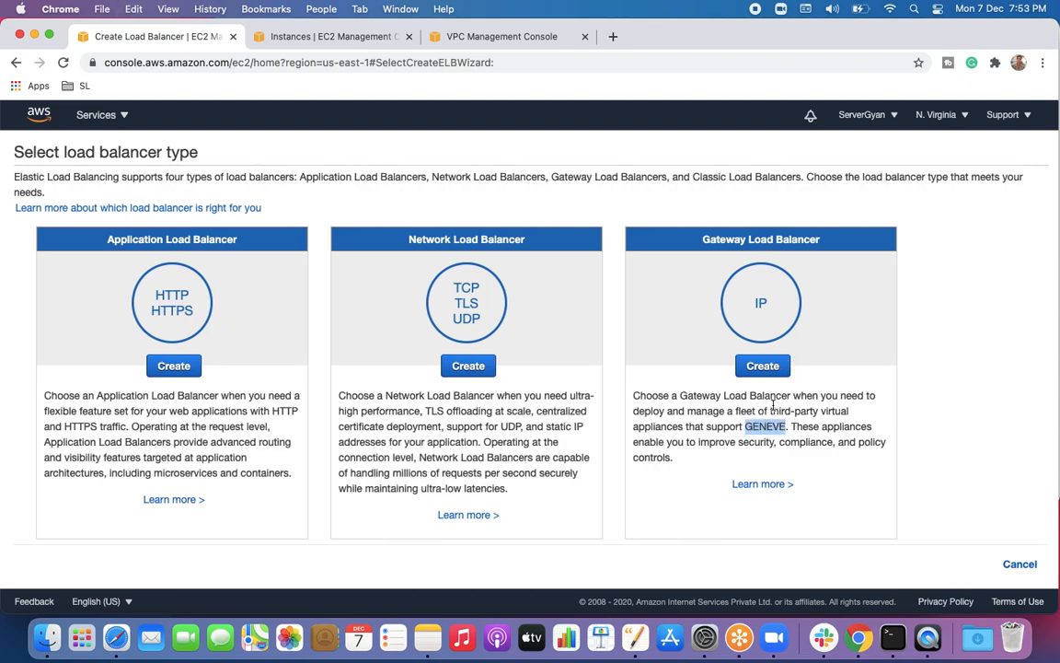
click(613, 38)
key(super+v)
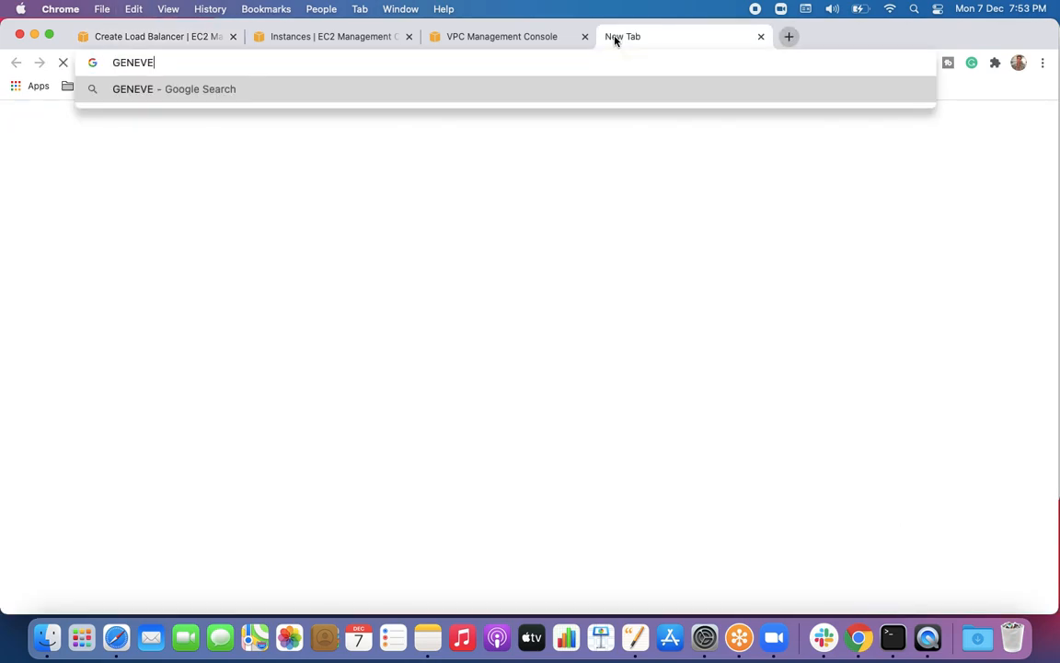
text(protocol)
key(Return)
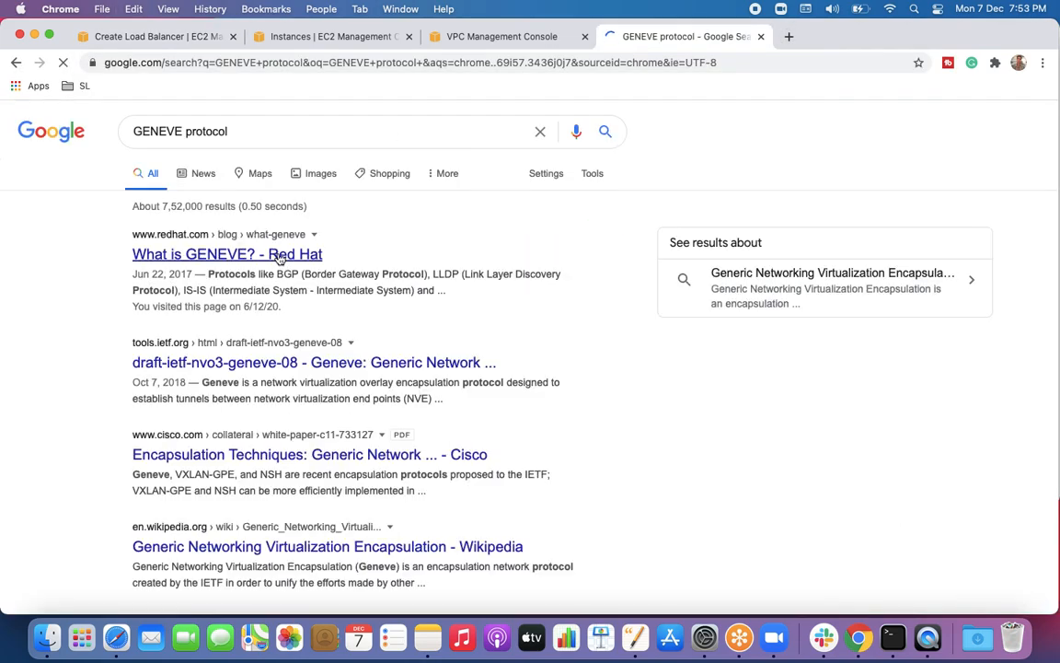
Open Red Hat's "What is GENEVE?" article in a separate tab and read its explanation of the encapsulation standard.
super+click(225, 256)
click(821, 39)
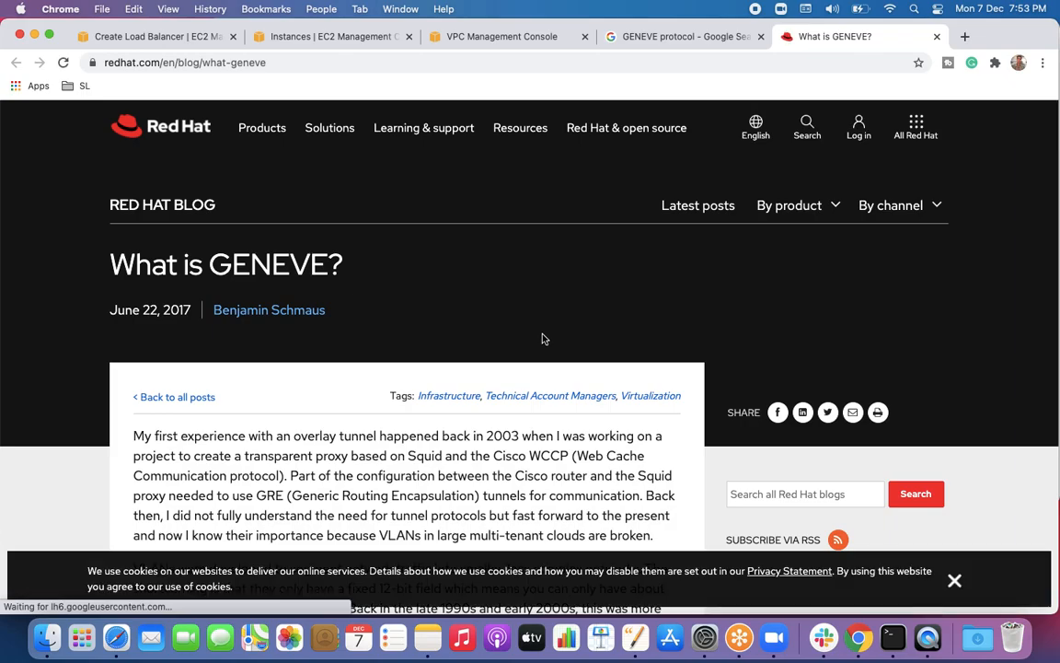
scroll(543, 338, down, 5)
scroll(543, 338, down, 7)
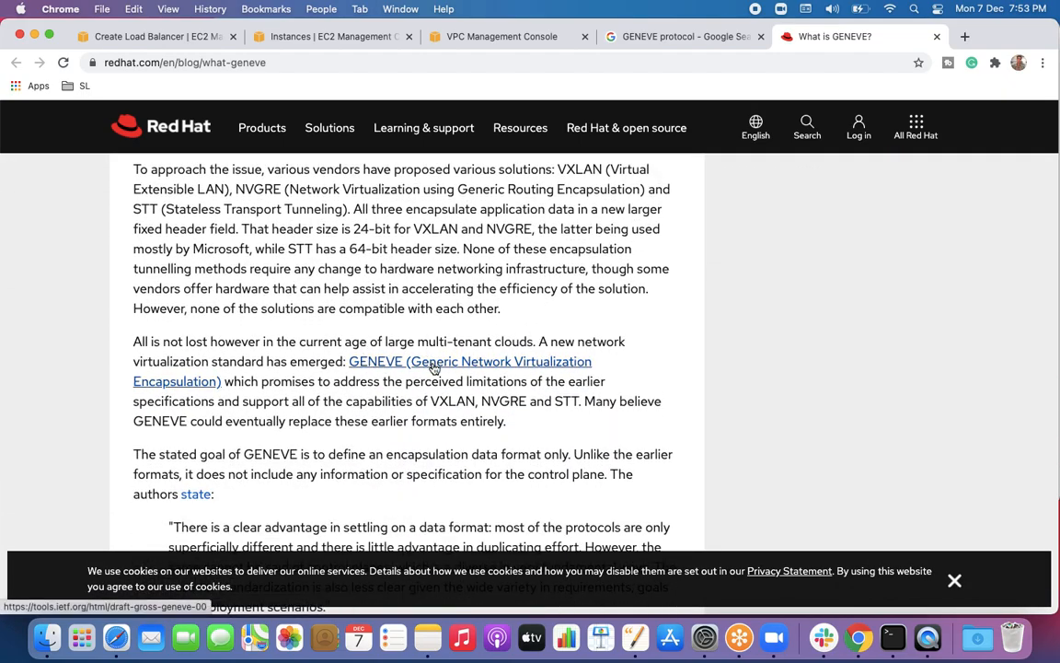
Open the article's linked Generic Network Virtualization Encapsulation draft, review its abstract, and close that tab.
click(511, 366)
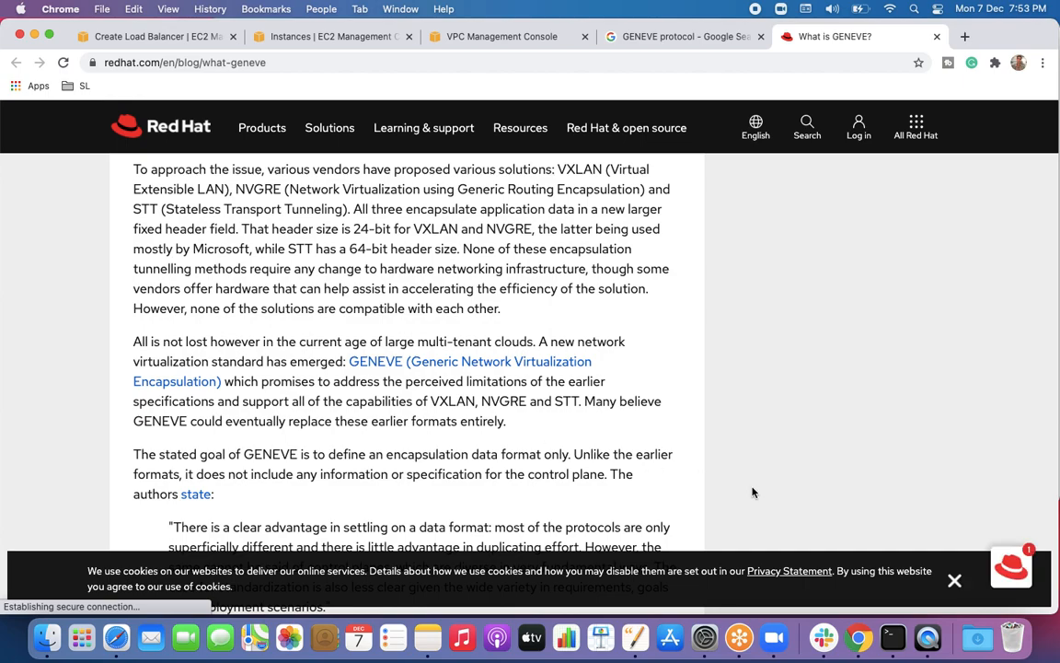
click(955, 580)
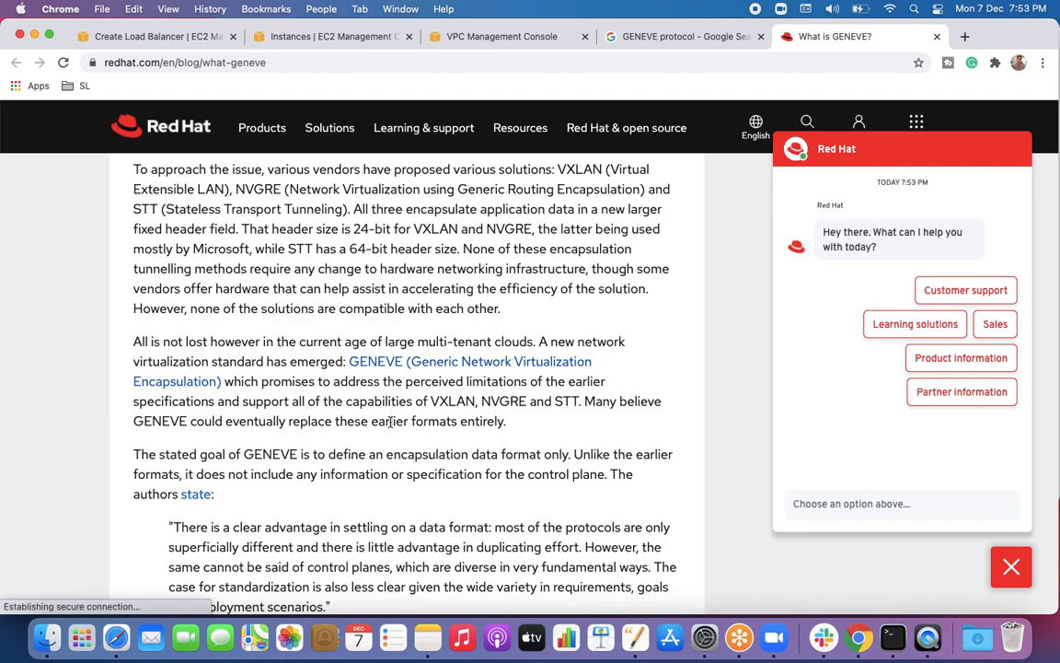
click(356, 366)
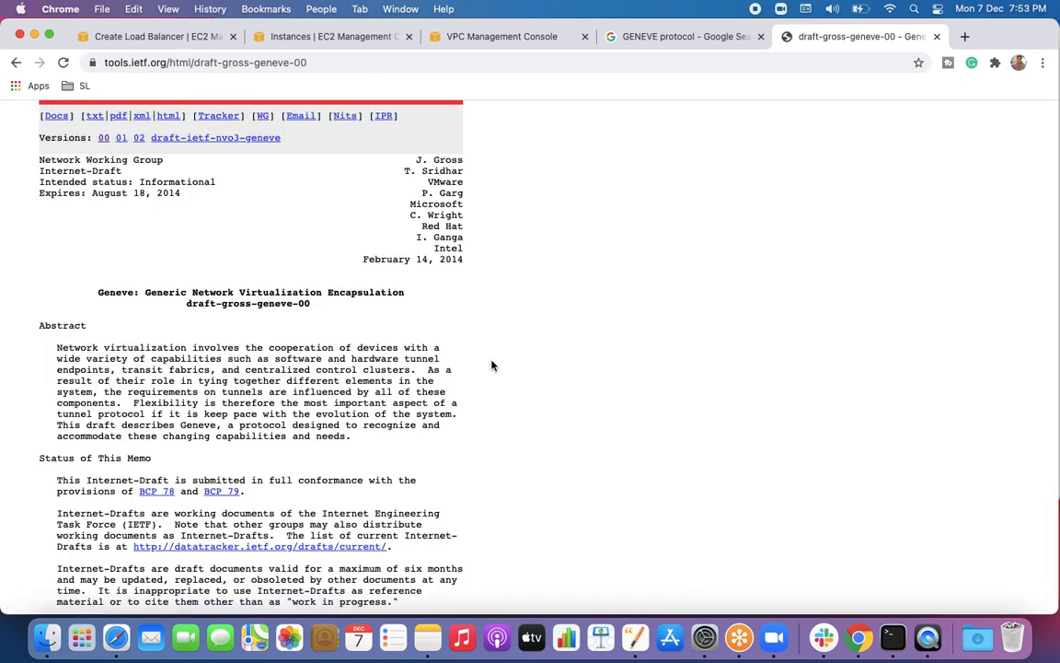
scroll(502, 343, down, 10)
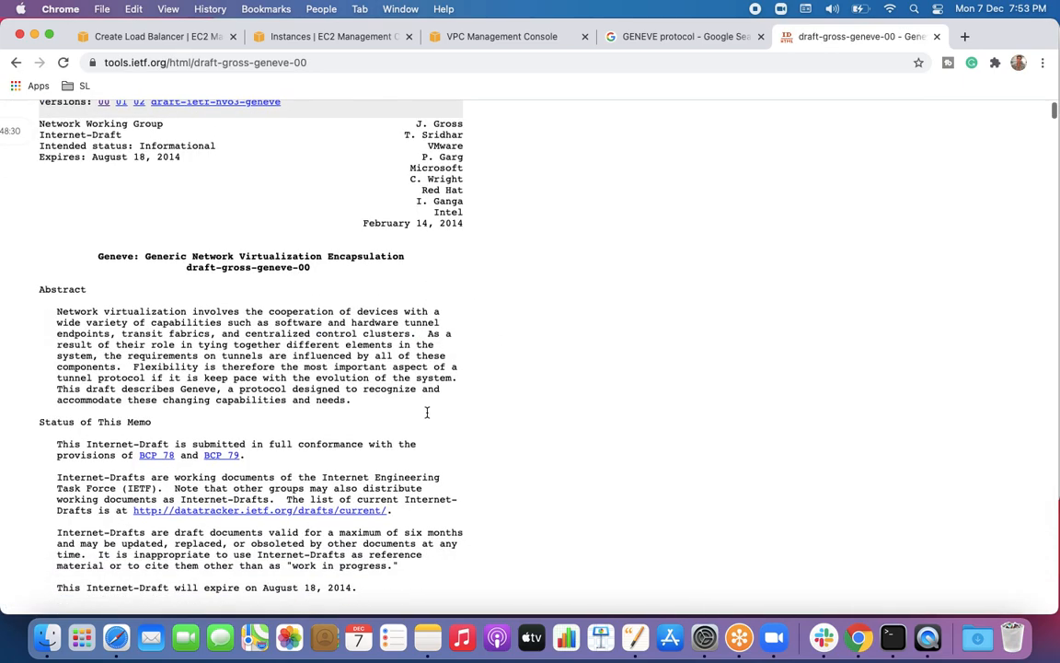
scroll(426, 417, up, 10)
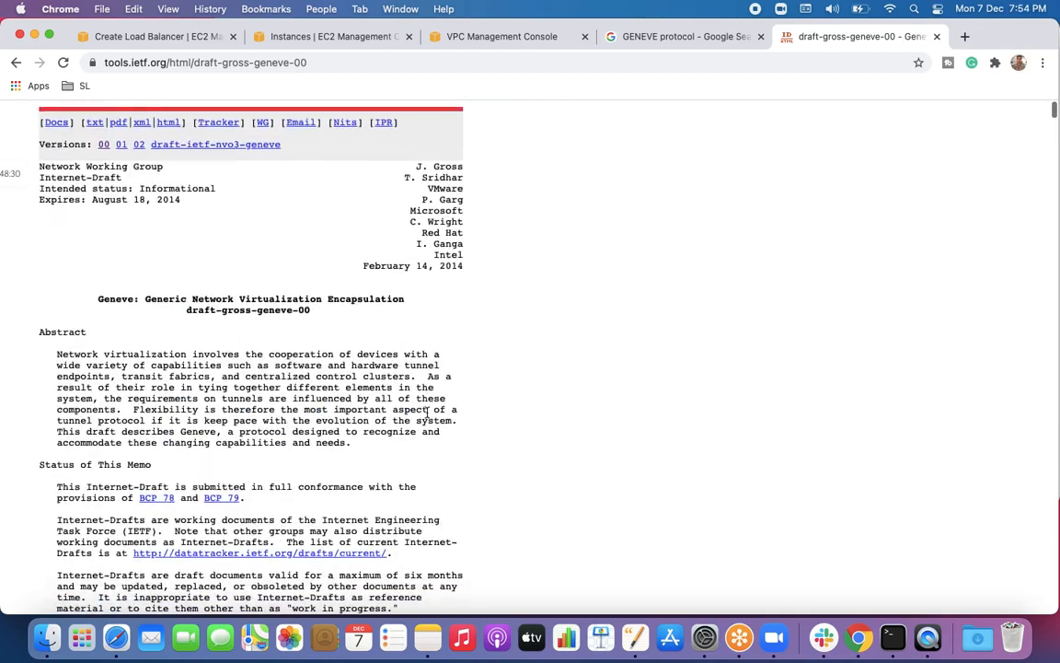
click(937, 37)
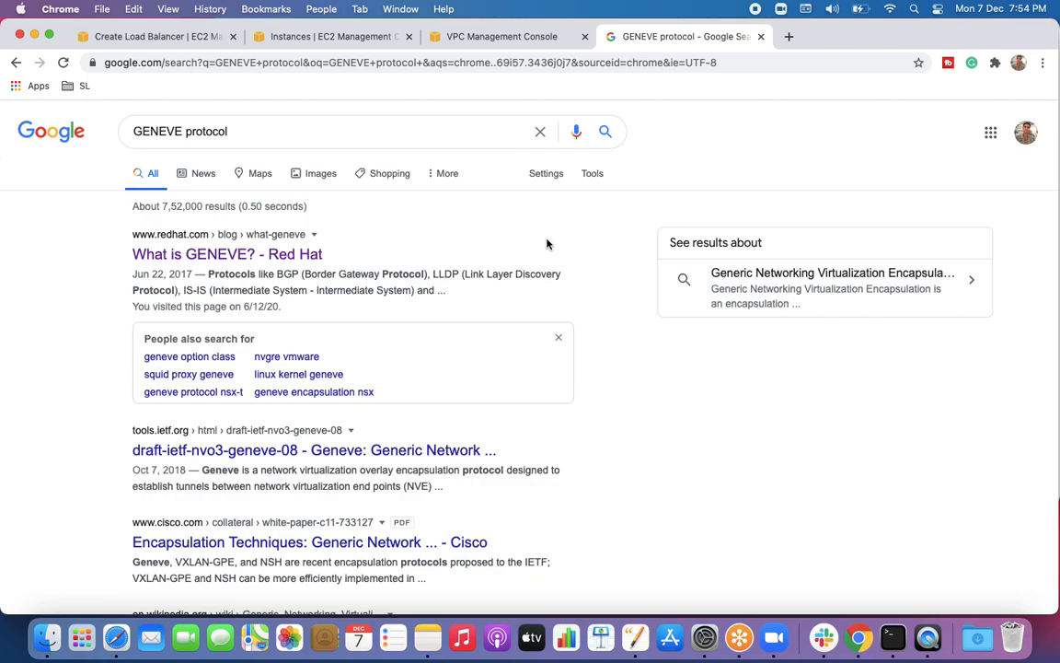